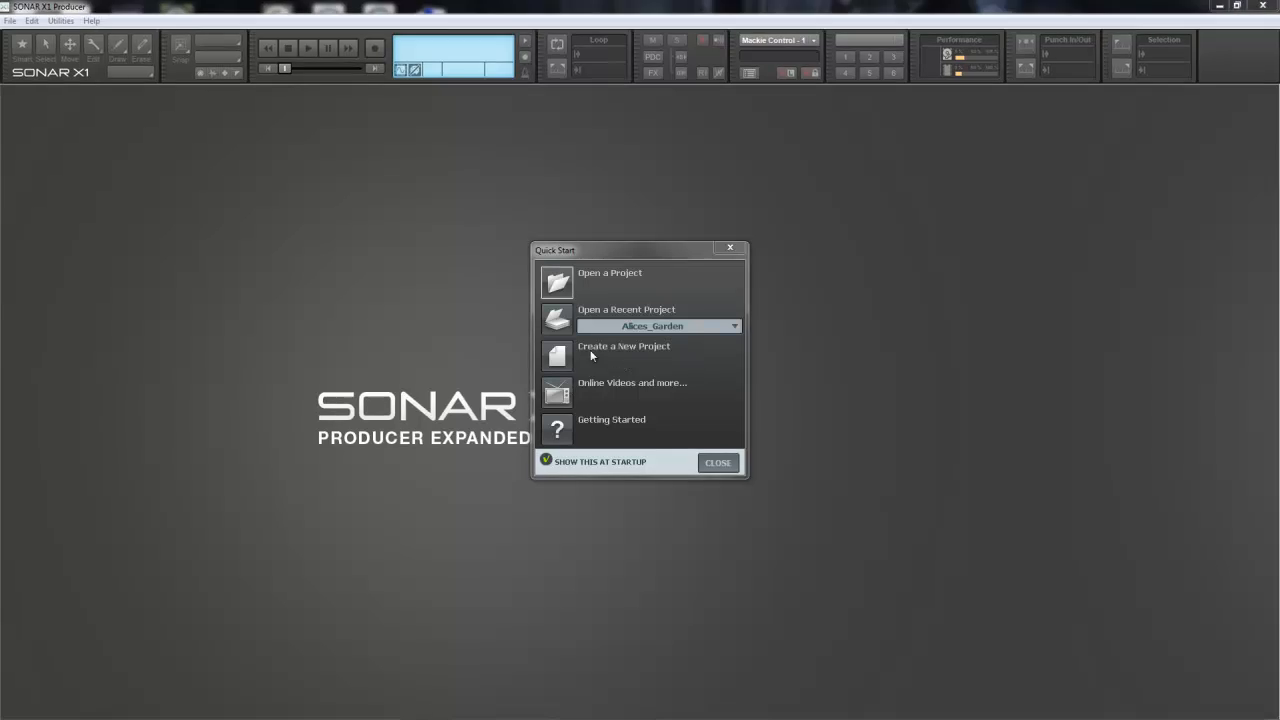
# Create a new project named "SD3 MultiTrack" from the Normal template
pyautogui.click(591, 355)
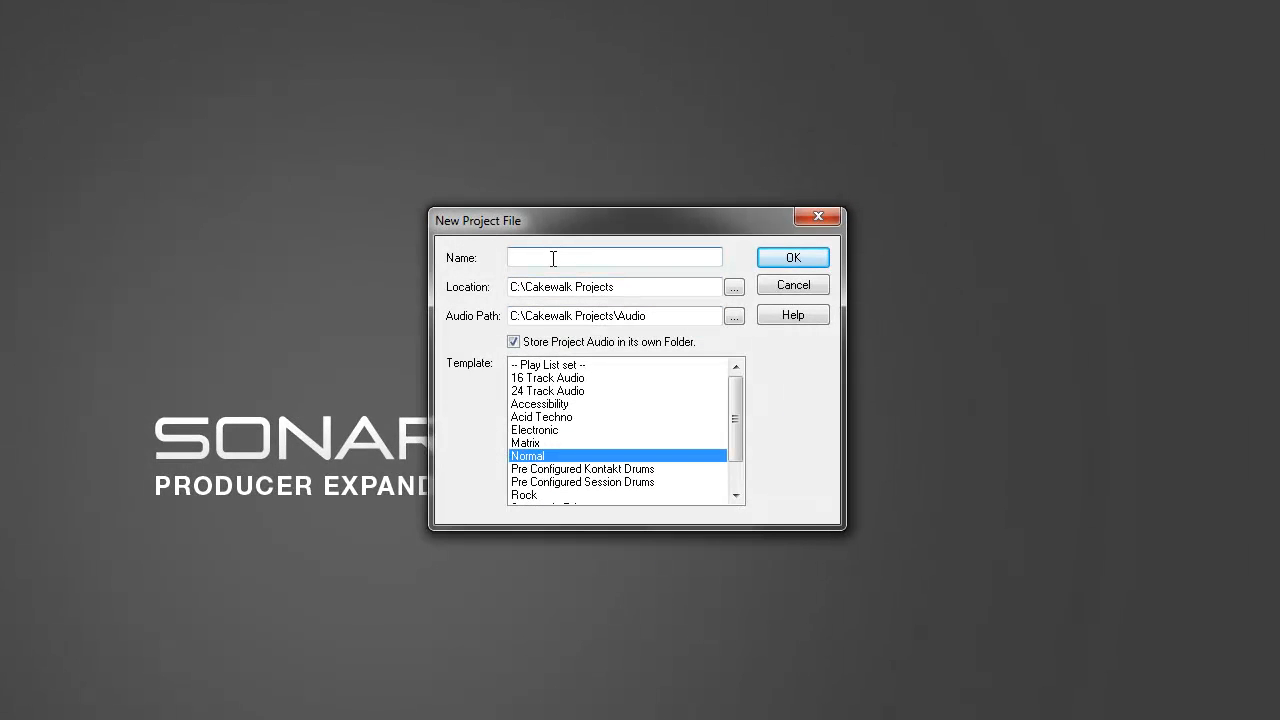
pyautogui.write('SD3 MultiTrack')
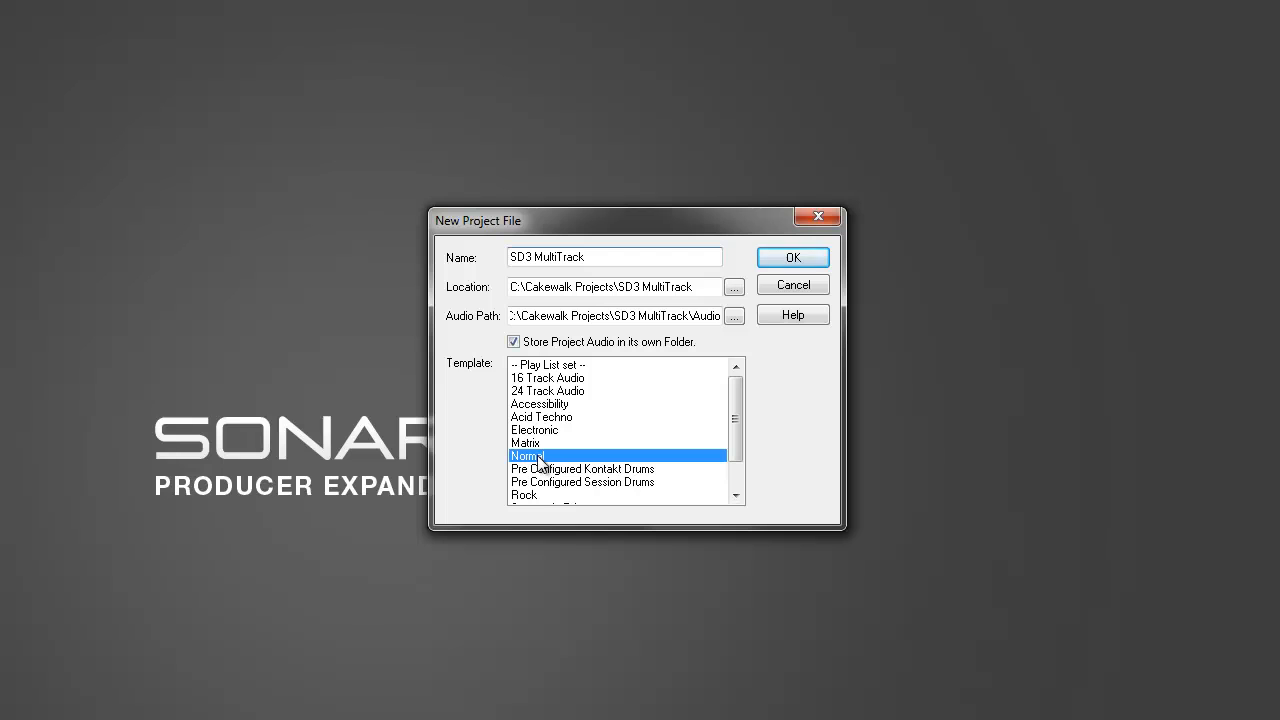
pyautogui.click(792, 261)
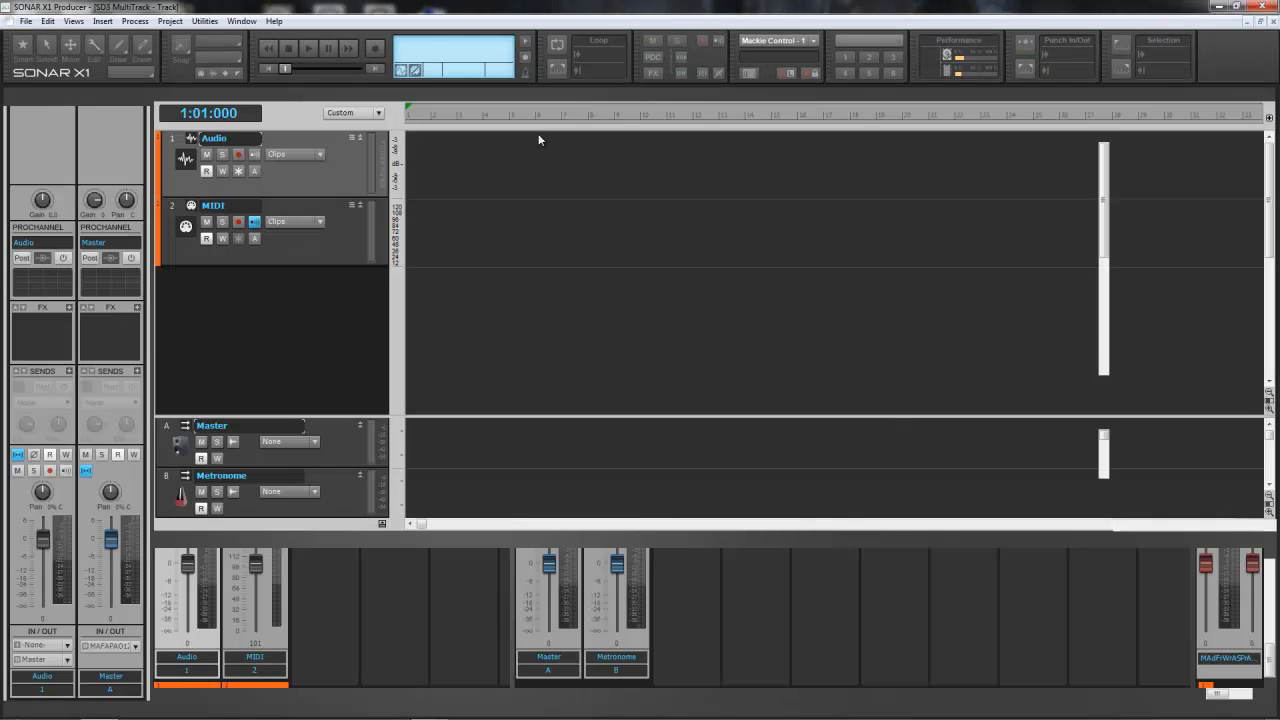
# Delete the project's default Audio and MIDI tracks
pyautogui.rightClick(320, 168)
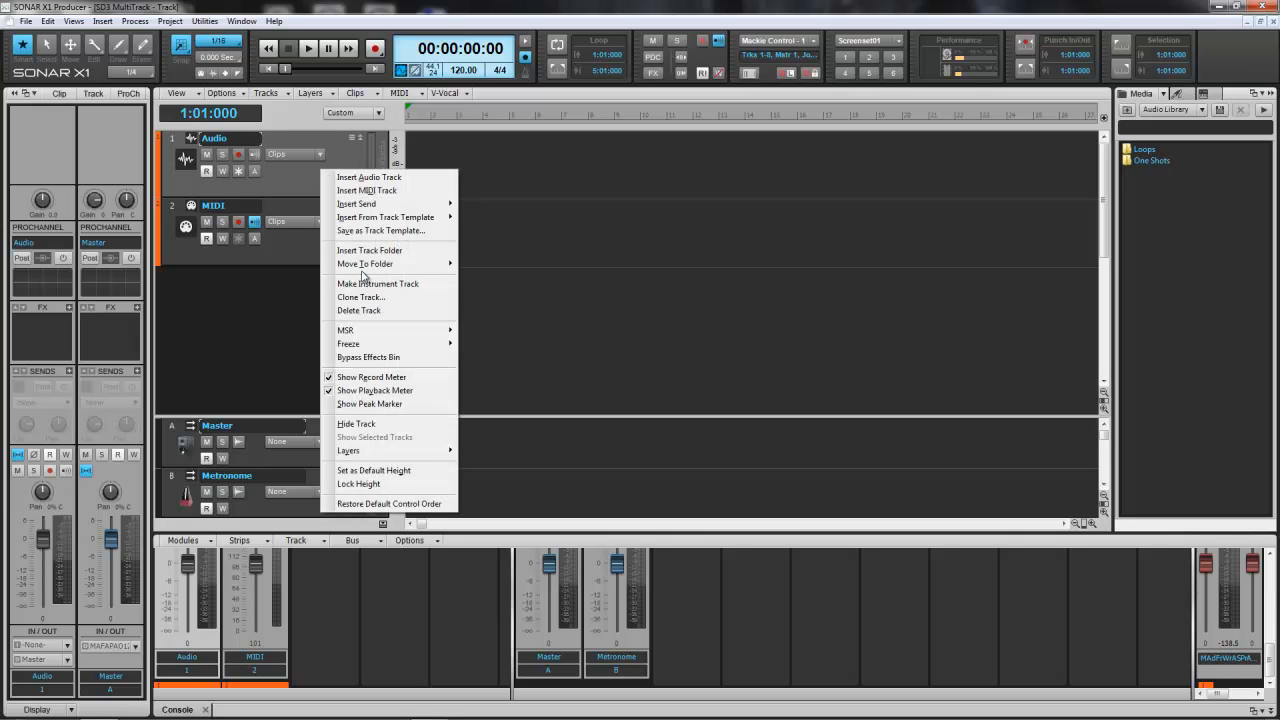
pyautogui.click(366, 313)
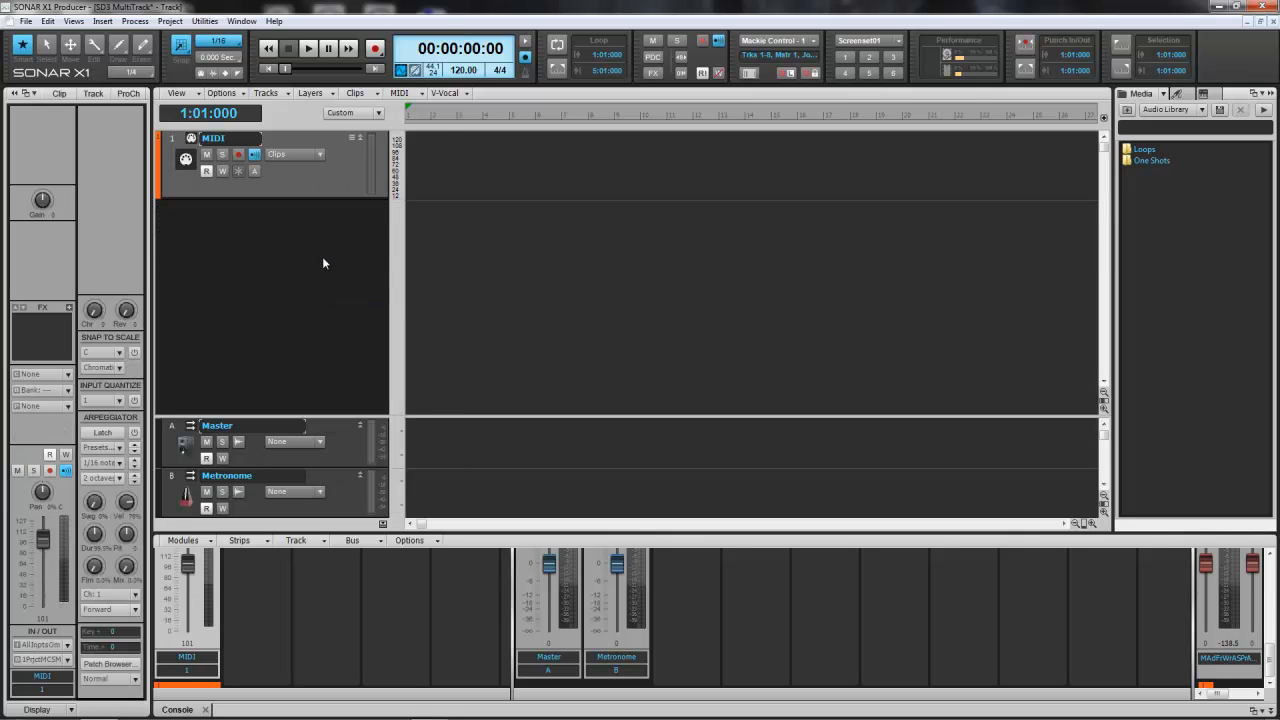
pyautogui.rightClick(329, 178)
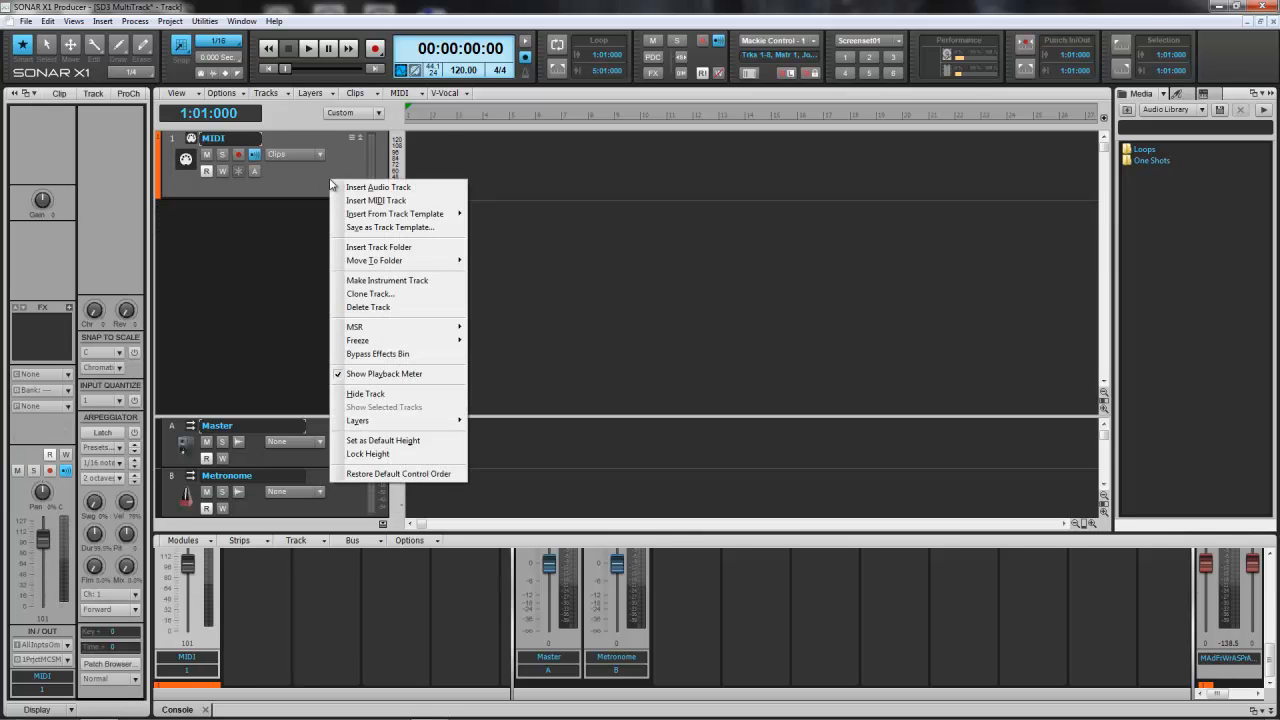
pyautogui.click(368, 307)
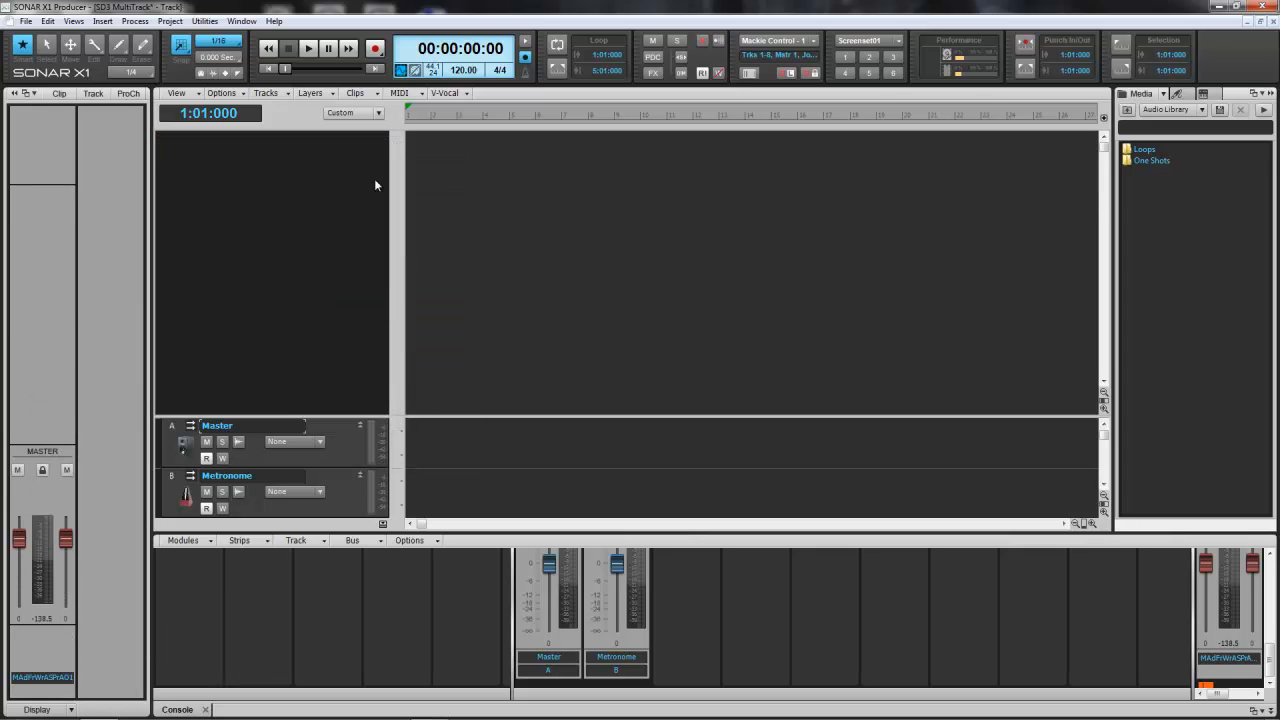
# Insert the Session Drummer 3 soft synth with a MIDI source, a synth track folder, all stereo audio outputs and its property page
pyautogui.click(102, 21)
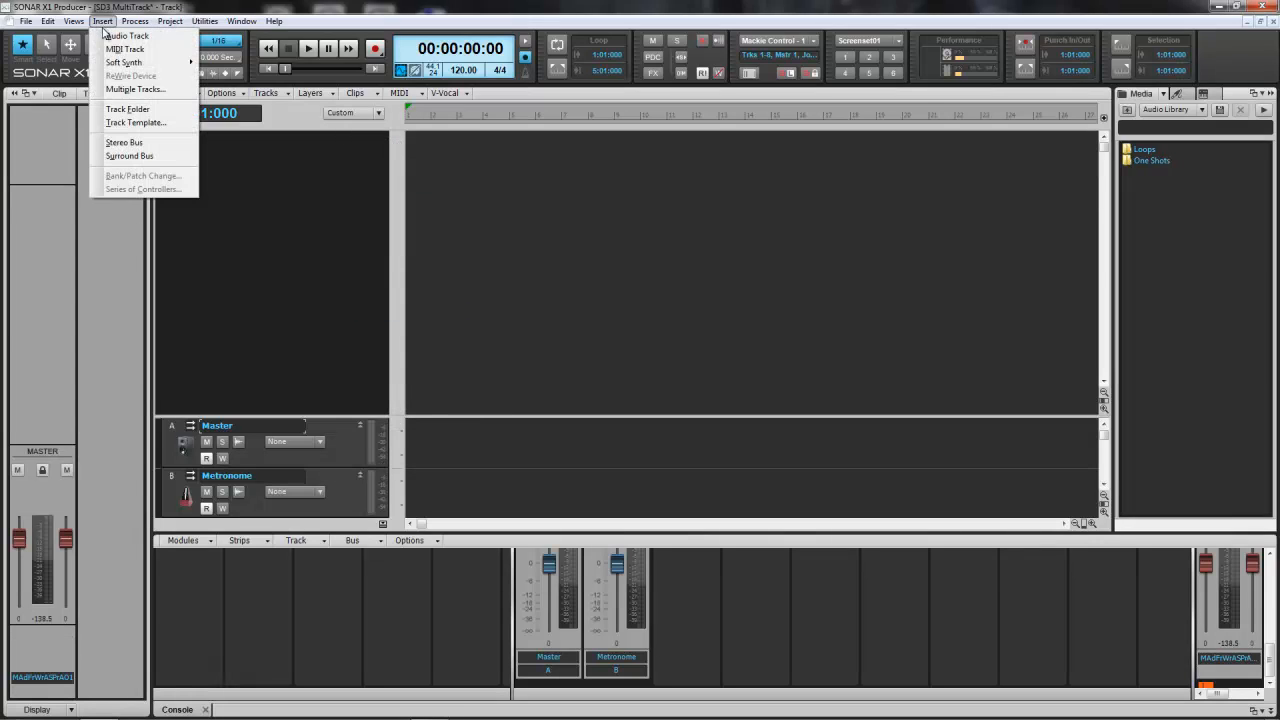
pyautogui.moveTo(145, 66)
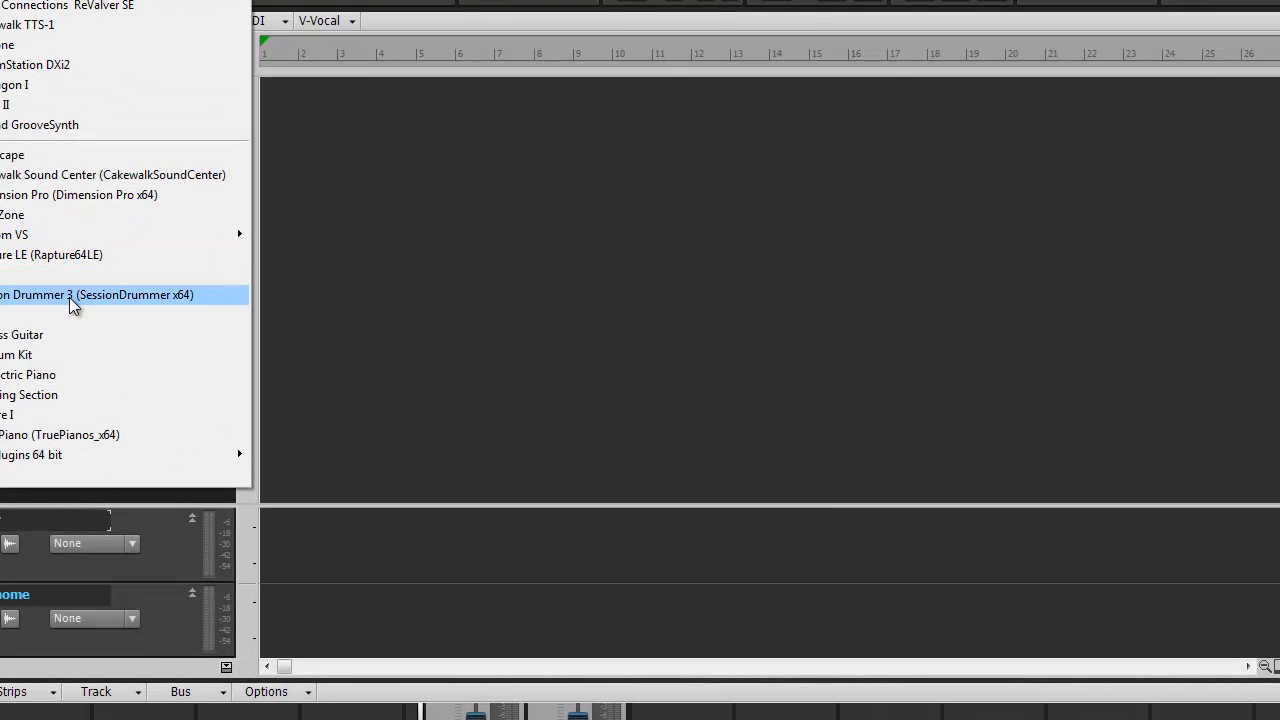
pyautogui.click(72, 297)
pyautogui.moveTo(603, 267); pyautogui.dragTo(631, 237)
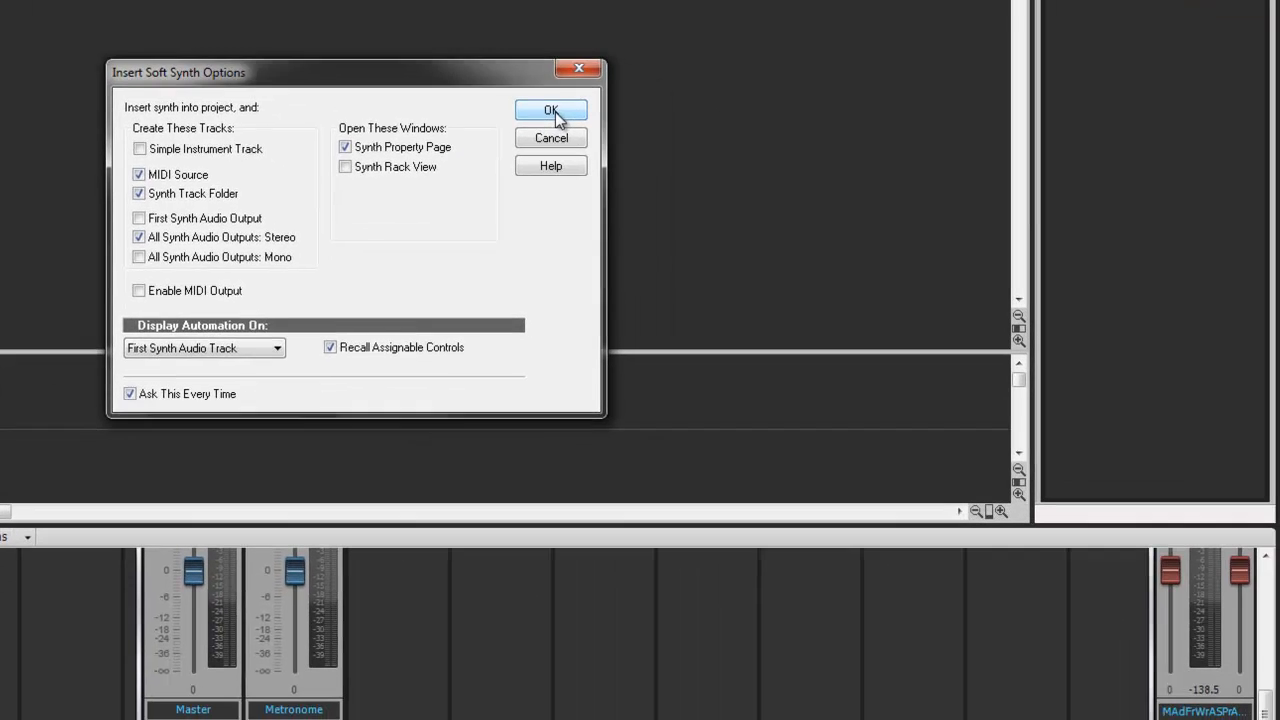
pyautogui.click(836, 262)
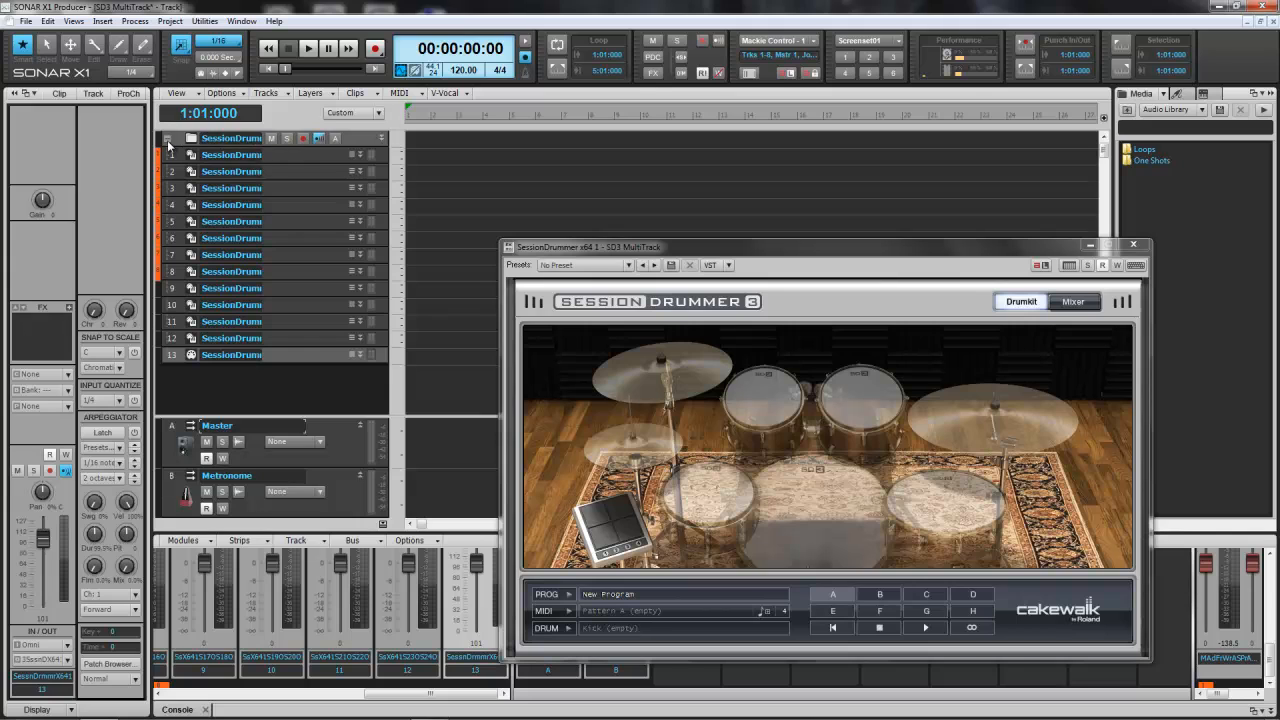
pyautogui.click(167, 140)
pyautogui.click(167, 140)
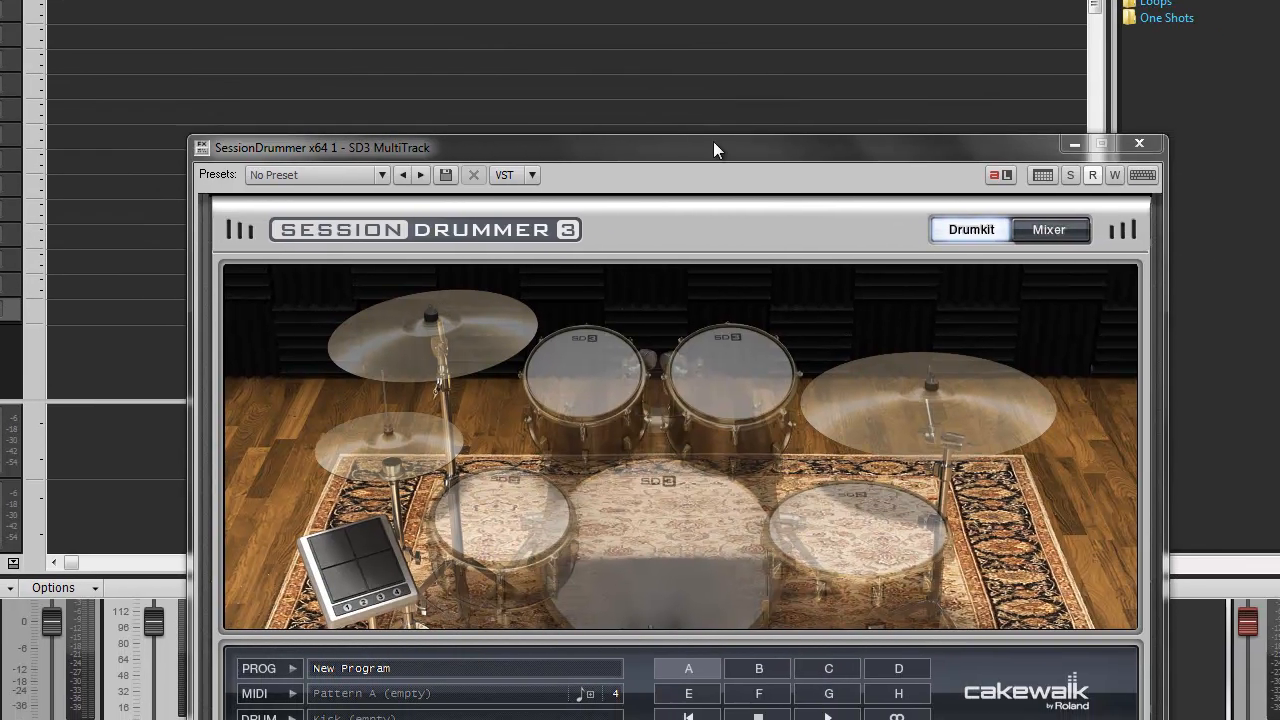
# Load the acoustic program StevenSlate_SizzleKit_Wet3 into Session Drummer 3
pyautogui.moveTo(1089, 226); pyautogui.dragTo(1075, 156)
pyautogui.moveTo(685, 73); pyautogui.dragTo(675, 52)
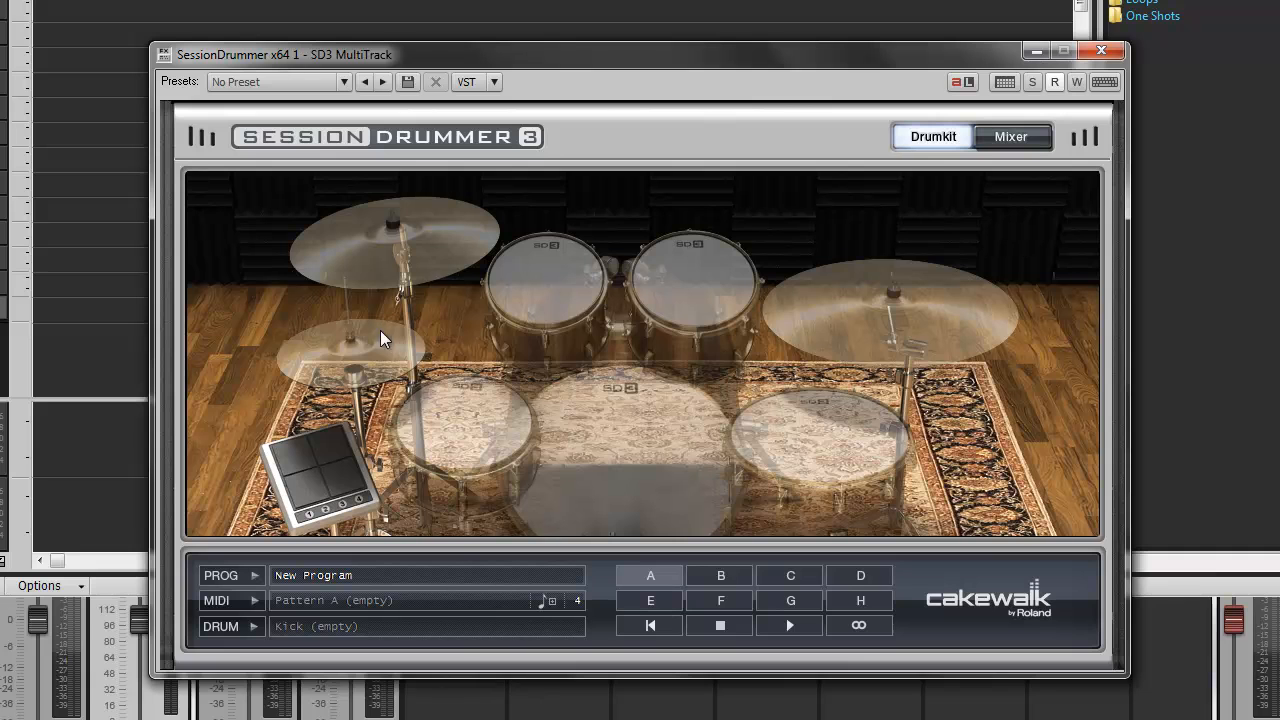
pyautogui.click(431, 574)
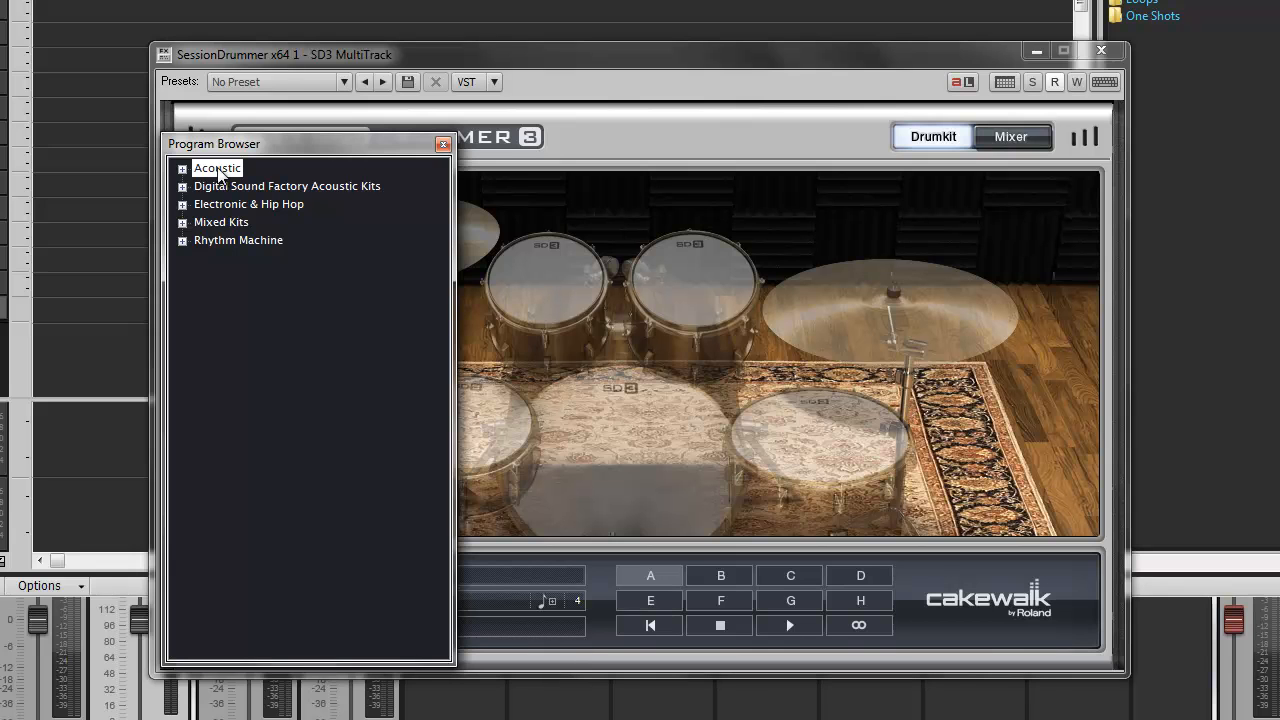
pyautogui.click(182, 169)
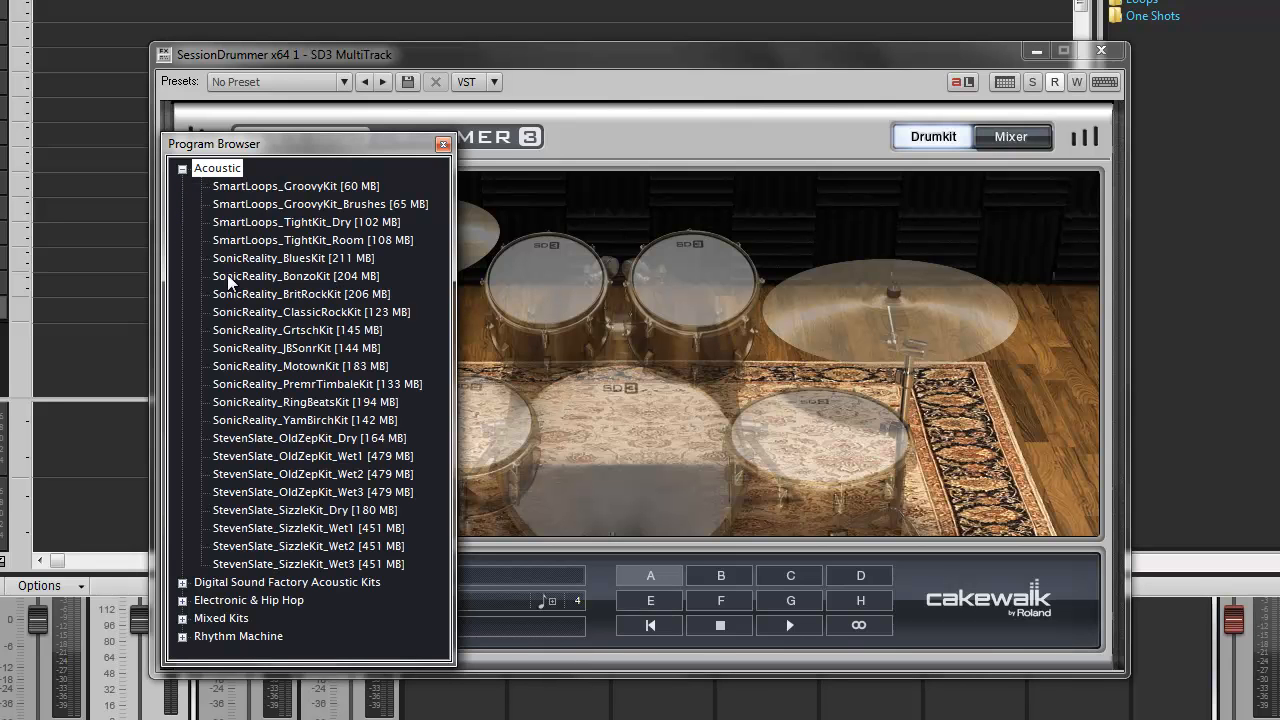
pyautogui.doubleClick(322, 566)
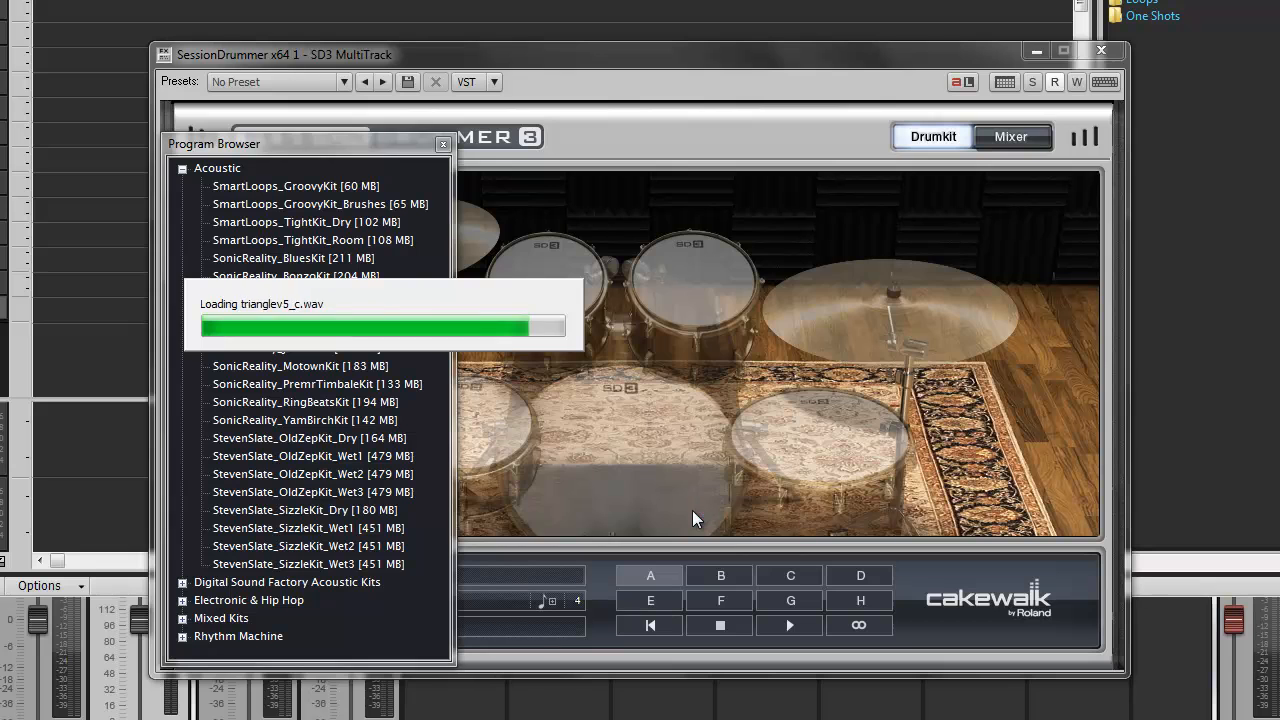
pyautogui.click(443, 144)
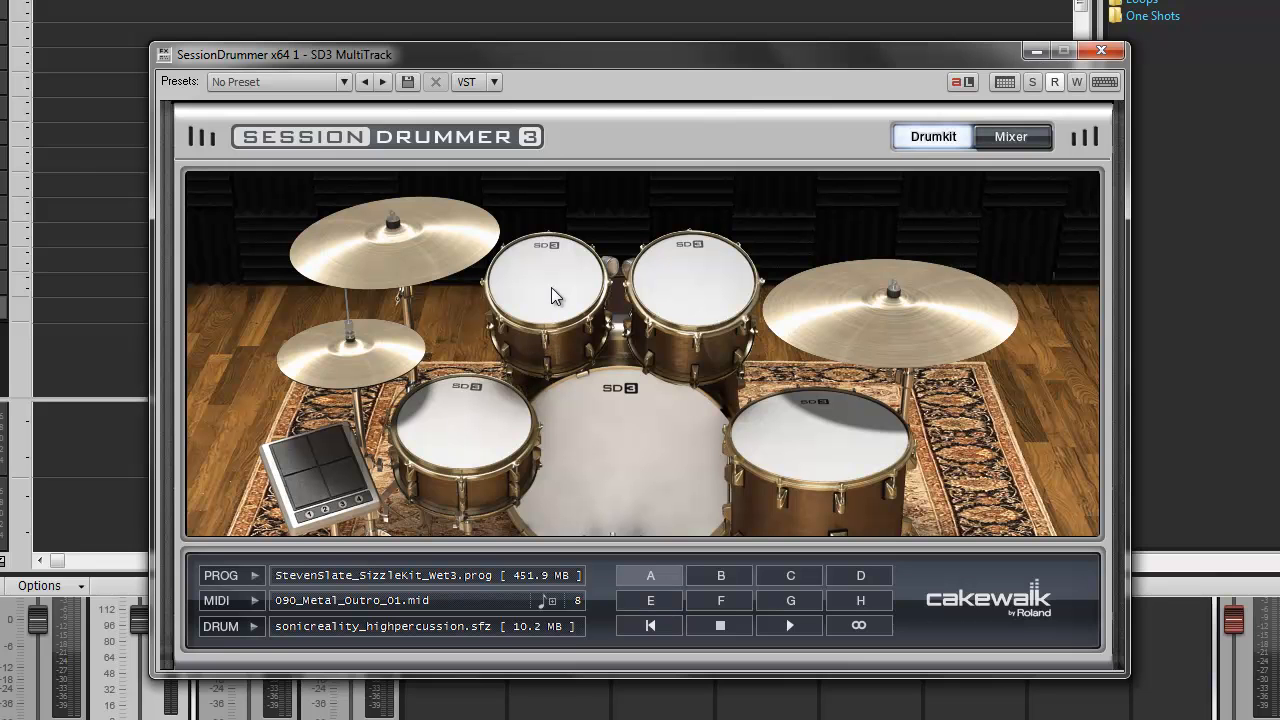
# Audition the drums, cymbals and percussion pad of the loaded kit
pyautogui.click(391, 361)
pyautogui.click(410, 243)
pyautogui.click(543, 290)
pyautogui.click(688, 287)
pyautogui.click(512, 391)
pyautogui.click(823, 439)
pyautogui.click(664, 451)
pyautogui.click(900, 334)
pyautogui.click(354, 478)
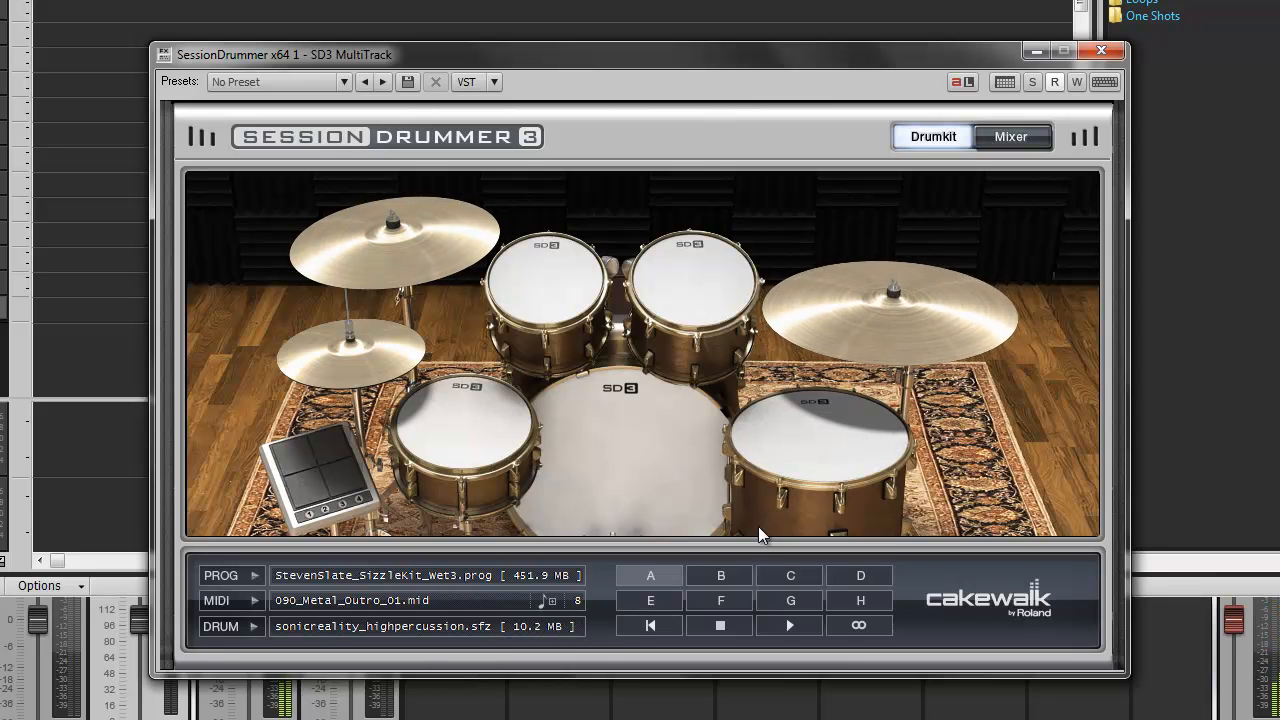
# Show Session Drummer 3's mixer view and move its window clear of the track list
pyautogui.moveTo(620, 60); pyautogui.dragTo(627, 16)
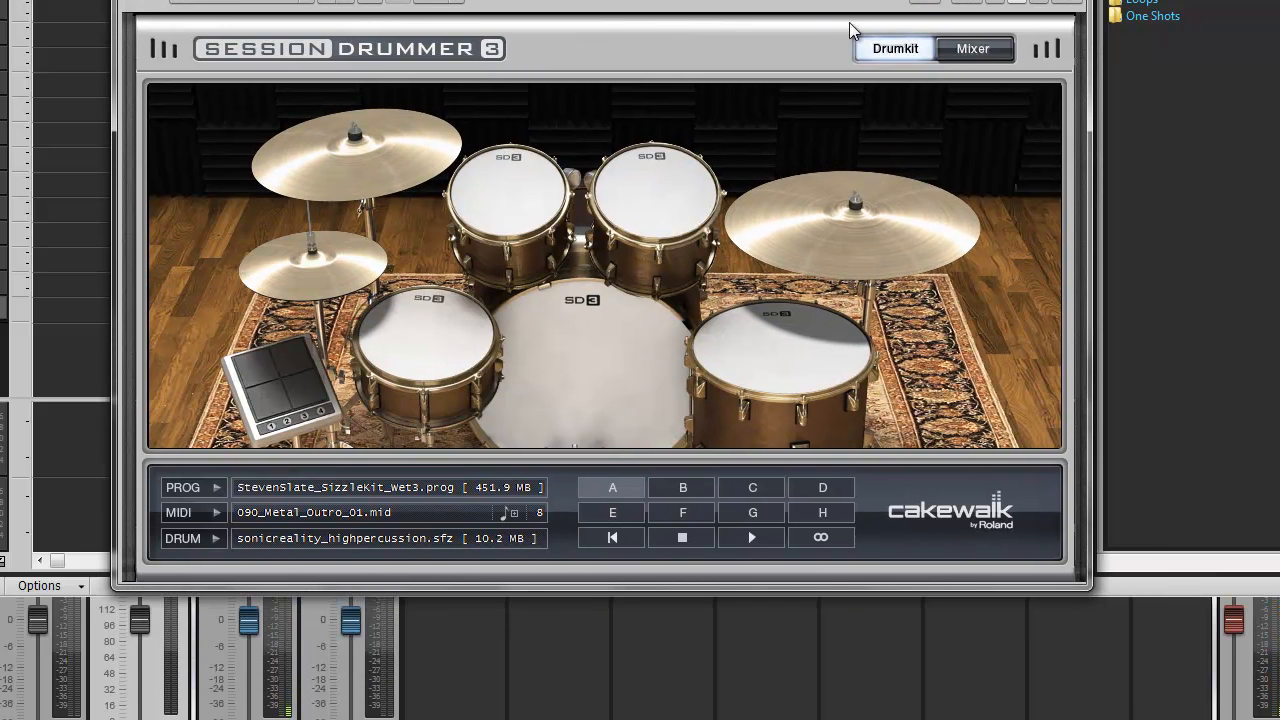
pyautogui.click(973, 48)
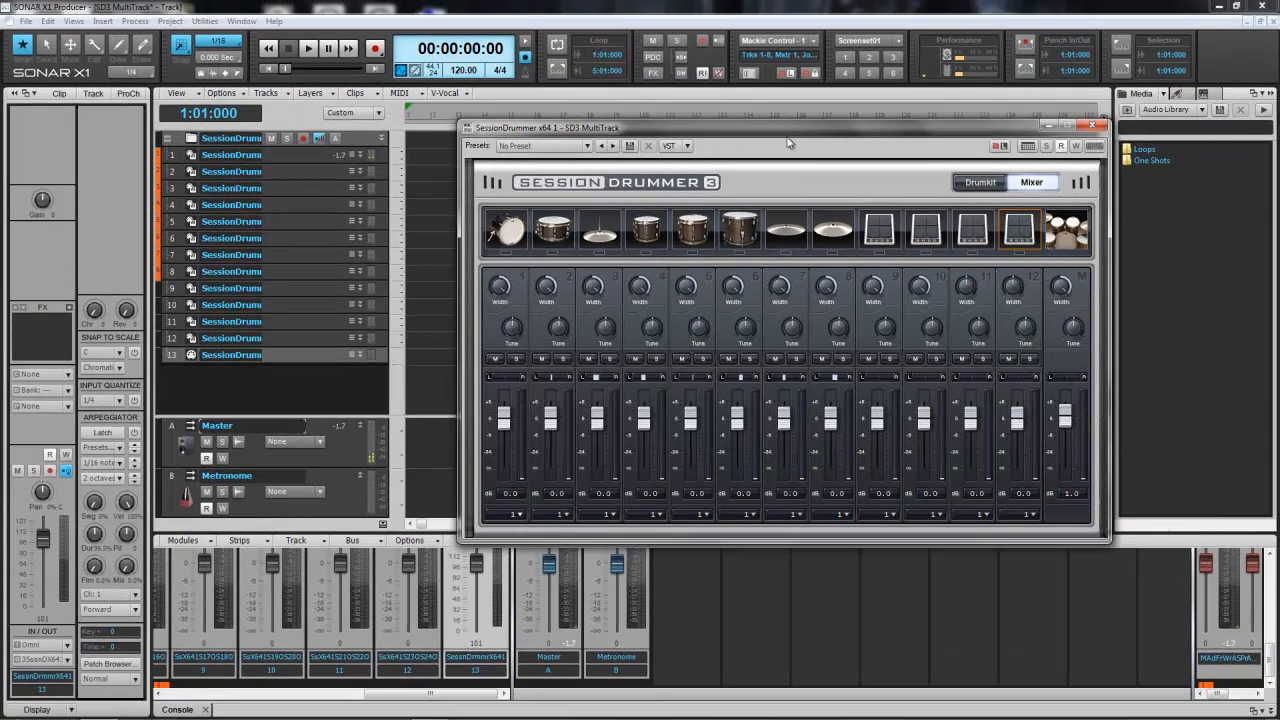
pyautogui.moveTo(780, 131); pyautogui.dragTo(906, 130)
# Audition the individual drum, cymbal and pad sounds across the Session Drummer mixer channels
pyautogui.click(641, 228)
pyautogui.click(687, 233)
pyautogui.click(734, 236)
pyautogui.click(781, 234)
pyautogui.click(836, 228)
pyautogui.click(884, 230)
pyautogui.click(930, 232)
pyautogui.click(958, 232)
pyautogui.click(1005, 234)
pyautogui.click(1098, 236)
pyautogui.click(1142, 234)
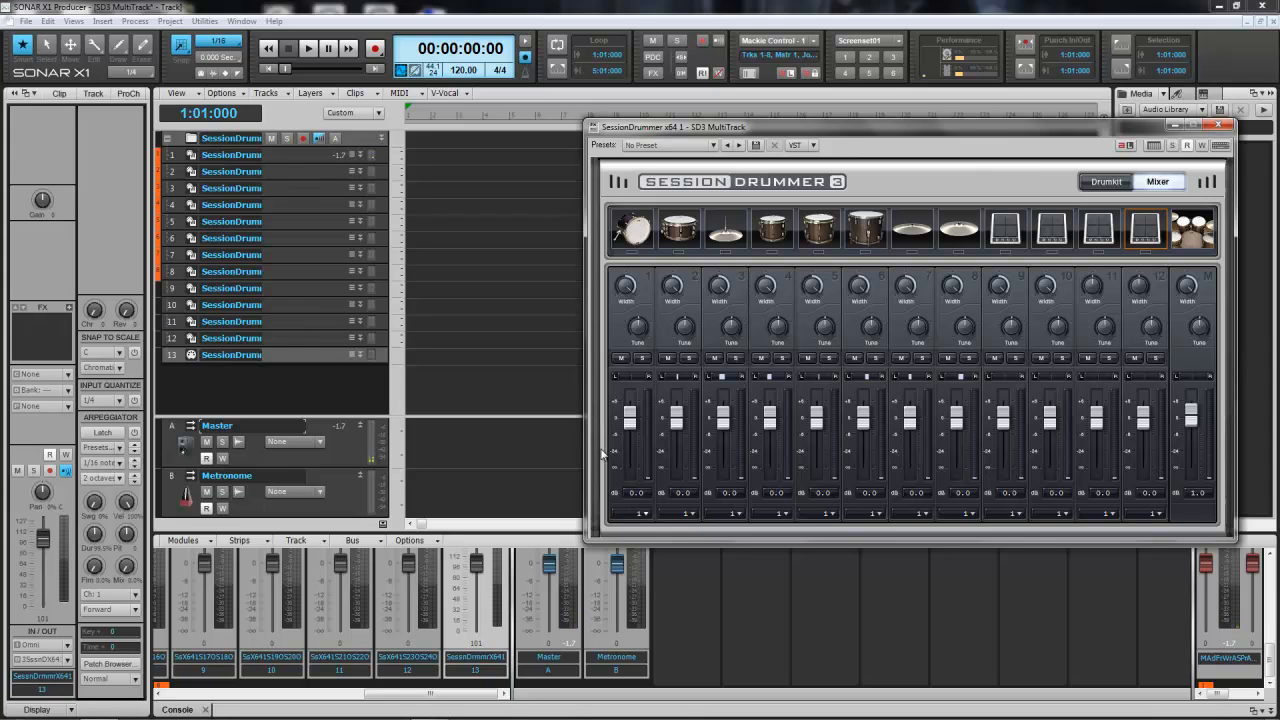
# Examine the available output assignments for the first two mixer channels without changing them
pyautogui.click(642, 514)
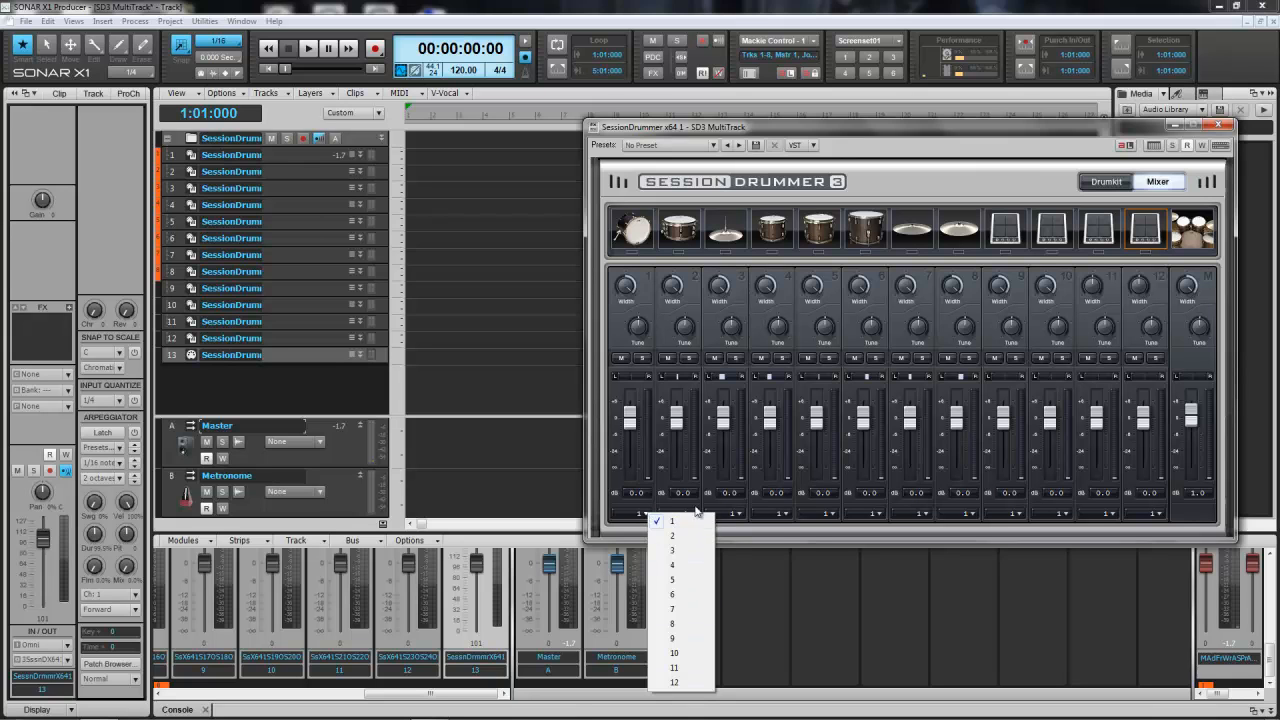
pyautogui.click(700, 516)
pyautogui.click(686, 514)
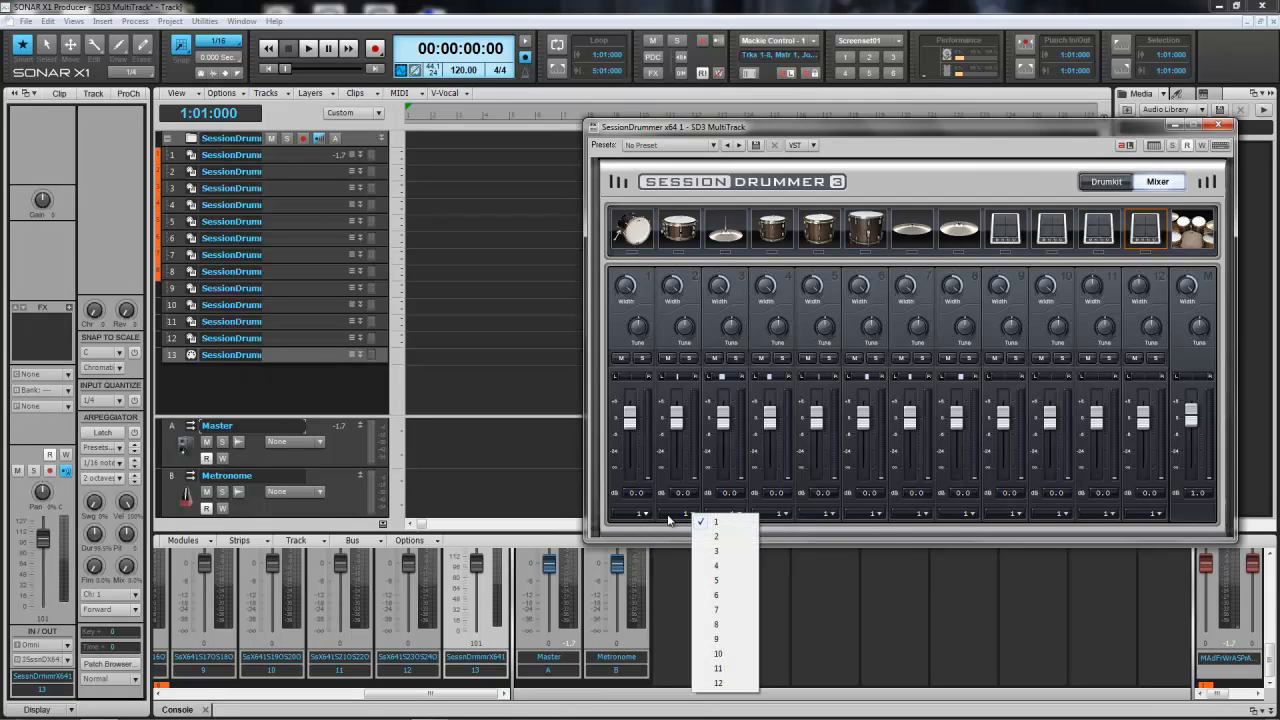
pyautogui.click(648, 514)
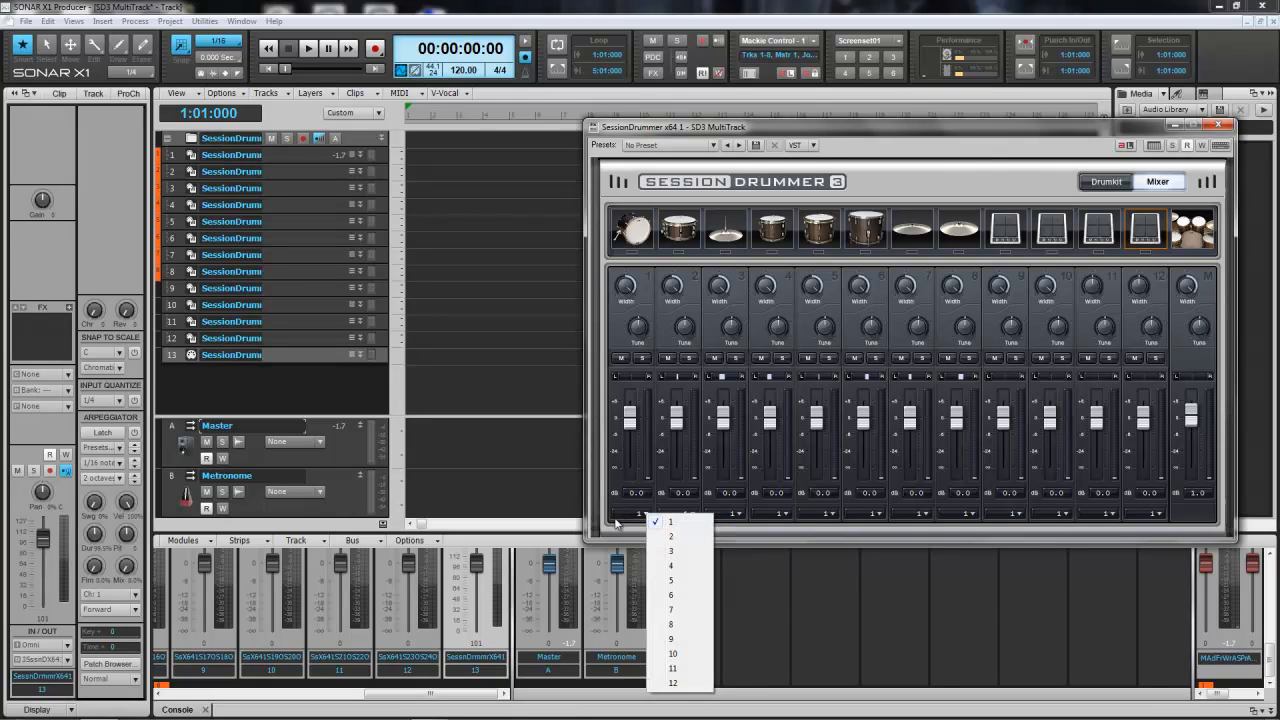
pyautogui.click(630, 530)
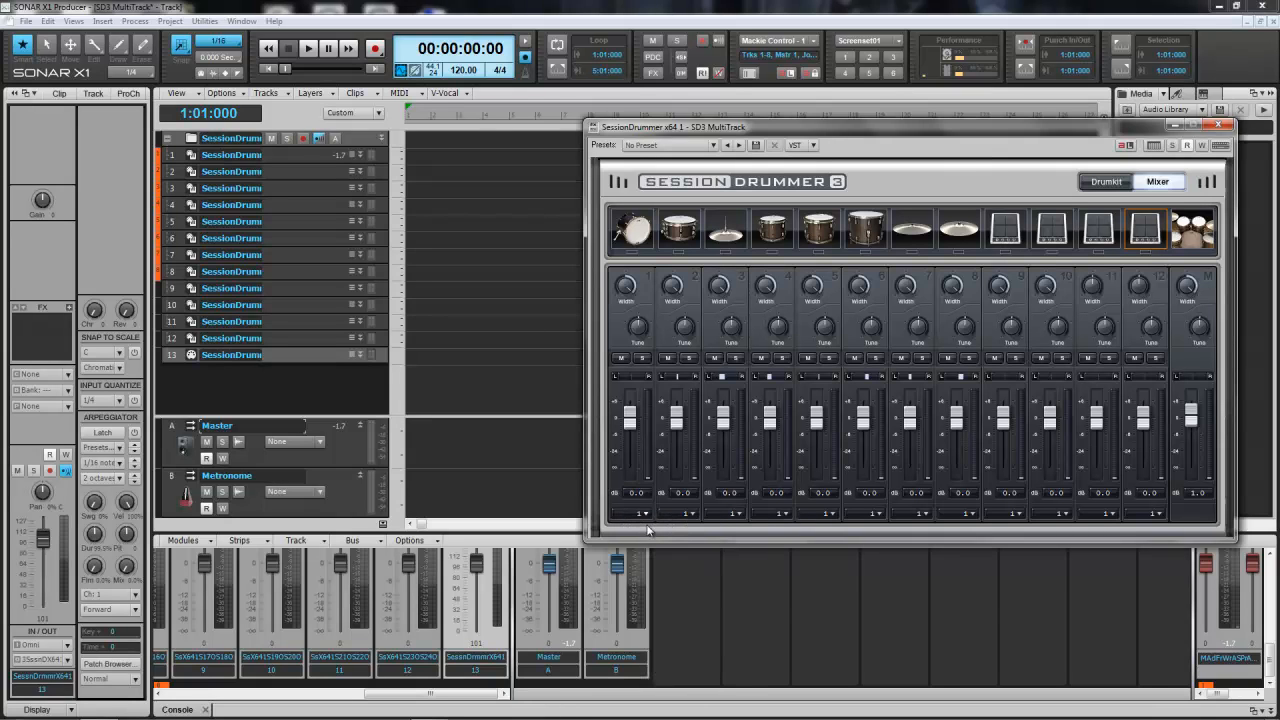
# Select the first Session Drummer audio track and audition the kick drum to check its routing
pyautogui.click(632, 232)
pyautogui.click(299, 154)
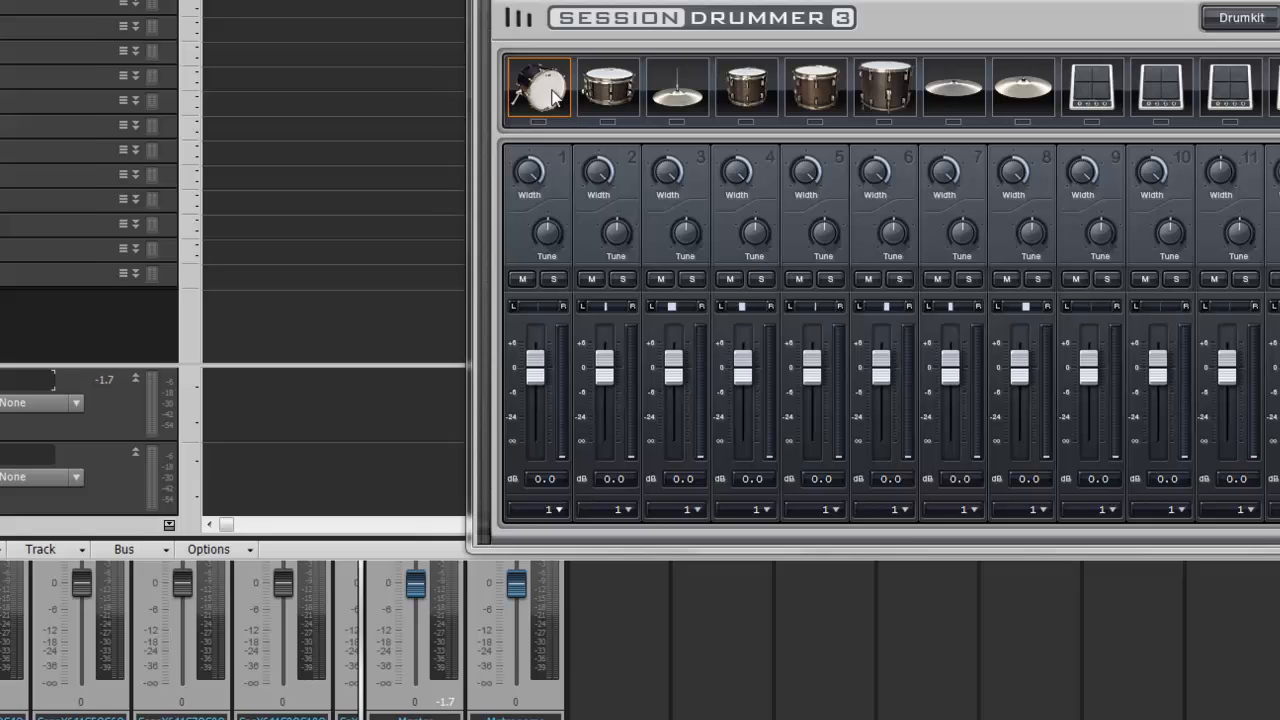
pyautogui.click(629, 226)
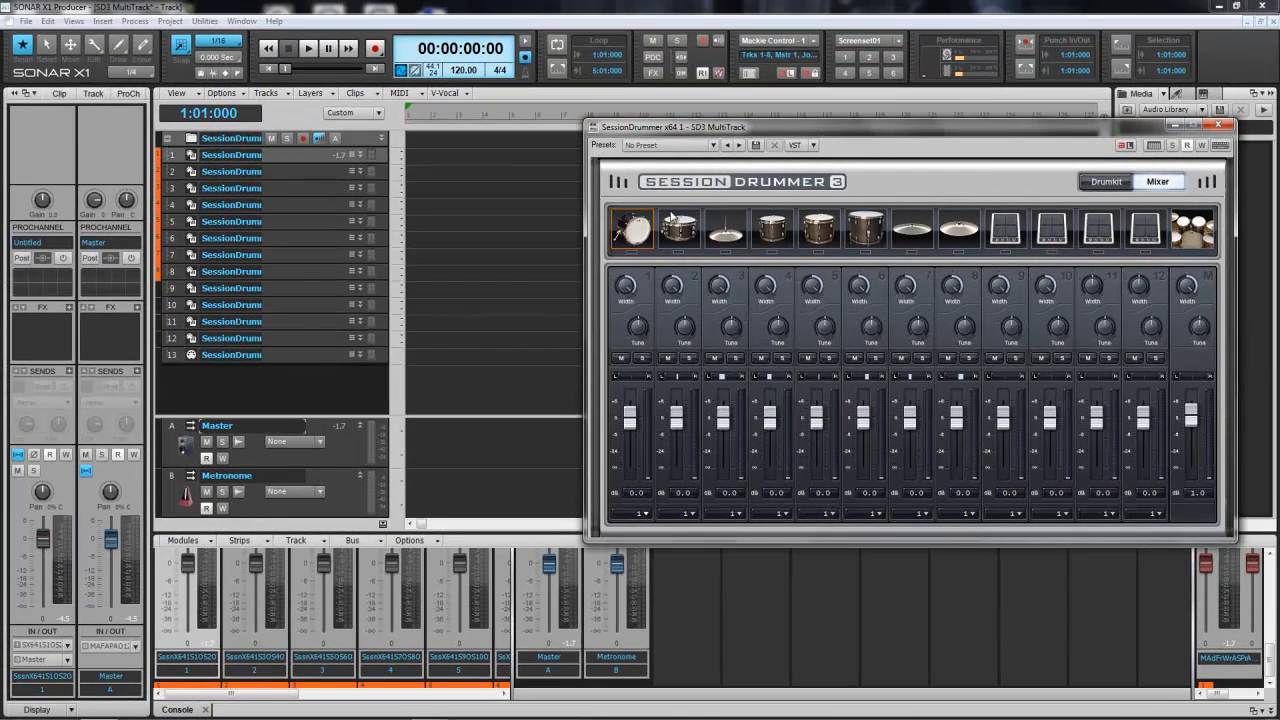
# Route mixer channels 2, 3, 4 and 5 to outputs 2, 3, 4 and 5 respectively
pyautogui.click(705, 517)
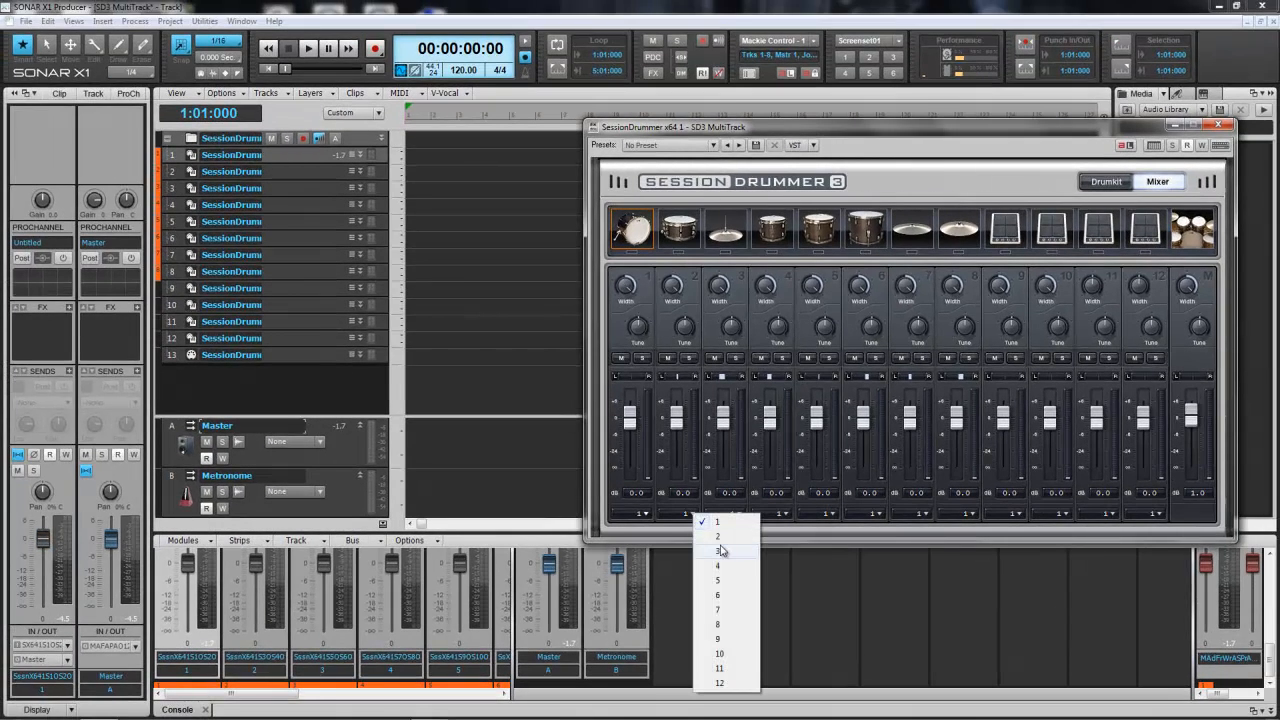
pyautogui.click(724, 544)
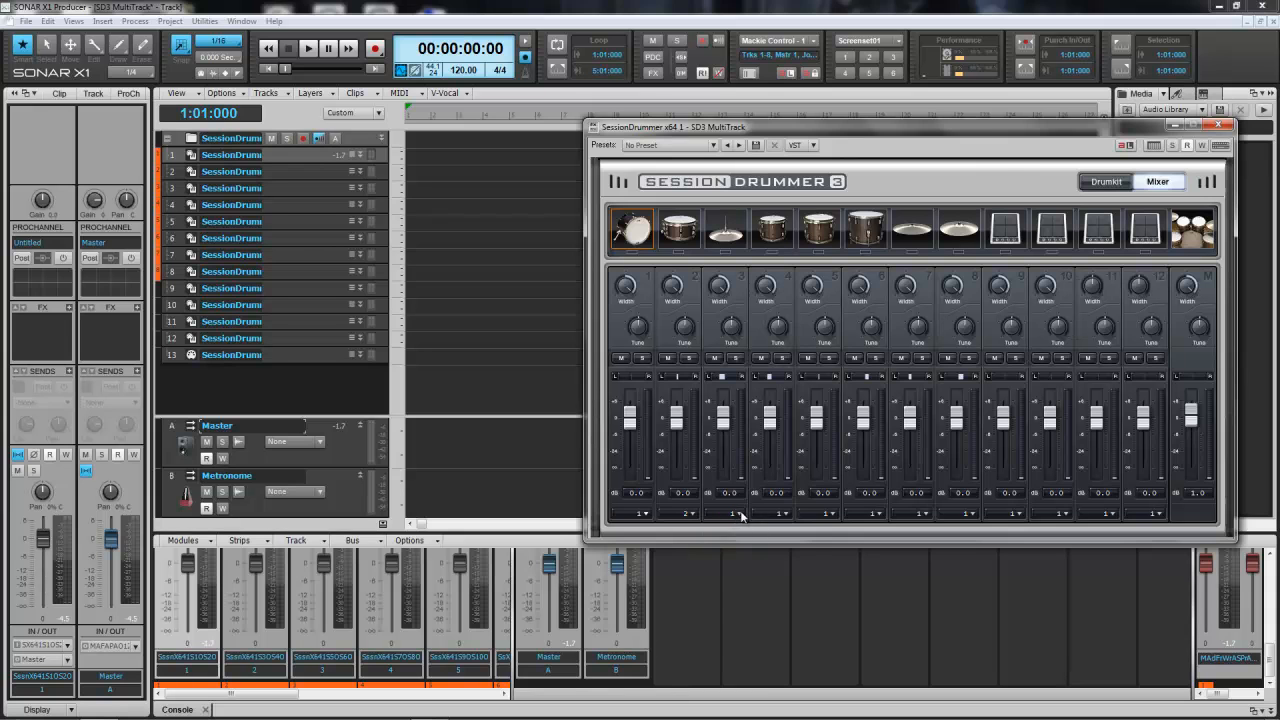
pyautogui.click(740, 514)
pyautogui.click(780, 557)
pyautogui.click(785, 514)
pyautogui.click(808, 570)
pyautogui.click(828, 514)
pyautogui.click(858, 583)
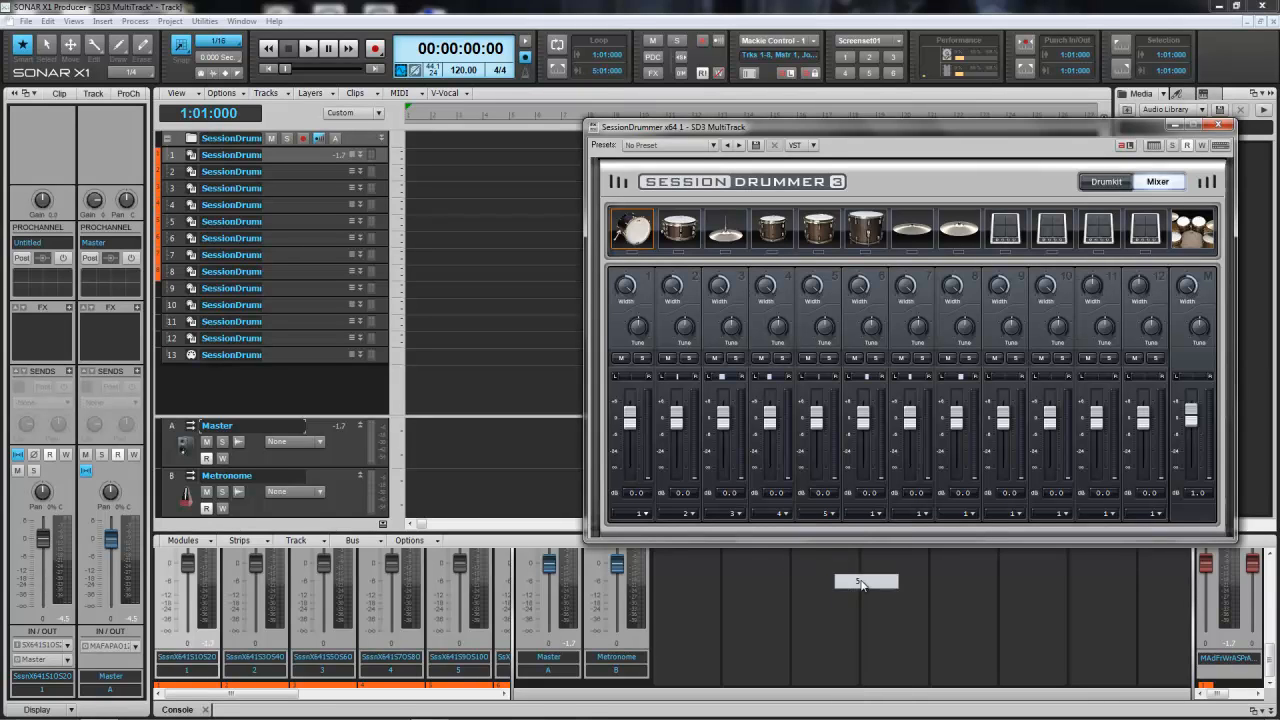
# Assign mixer channel 6 to output 6 and channel 7 to output 7
pyautogui.click(873, 517)
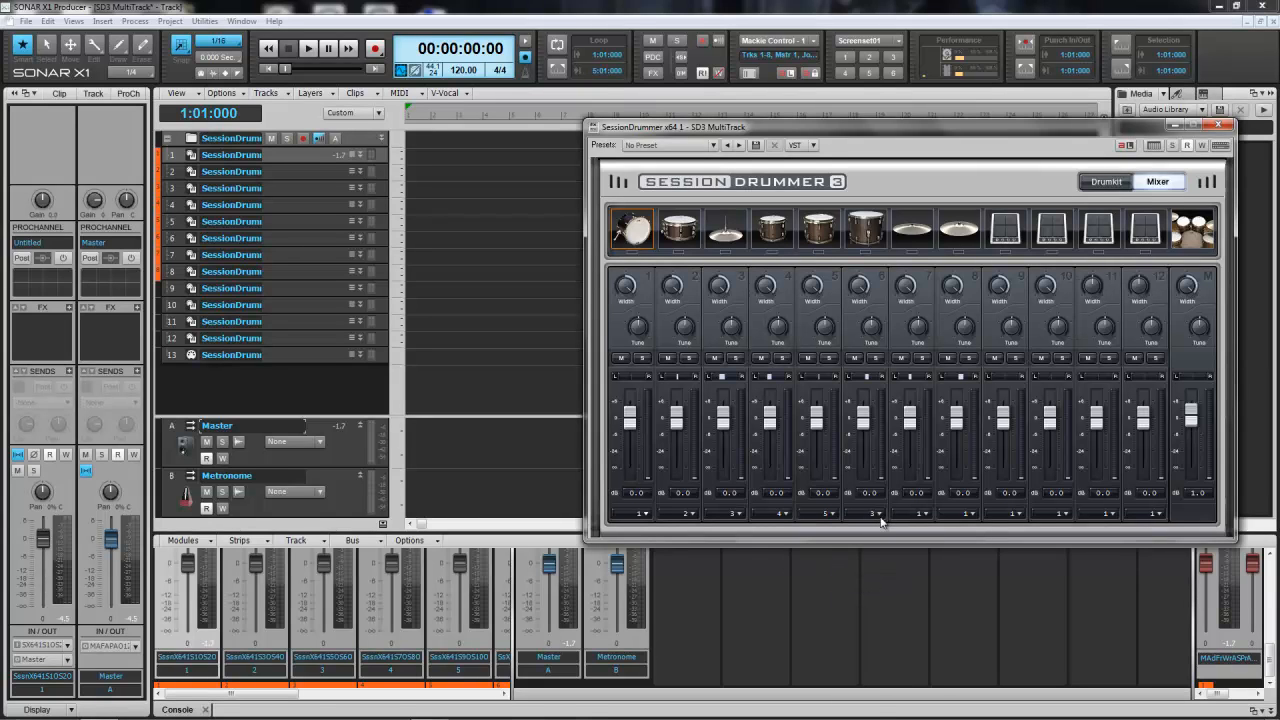
pyautogui.click(881, 519)
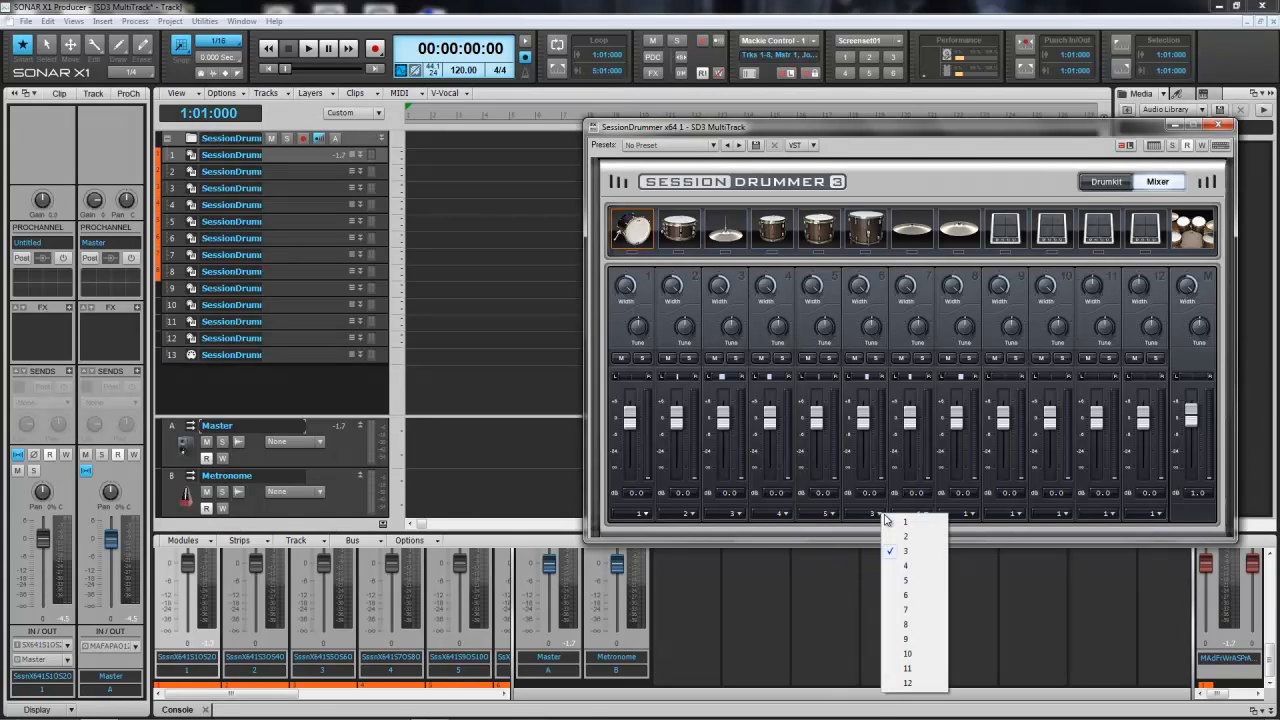
pyautogui.click(914, 596)
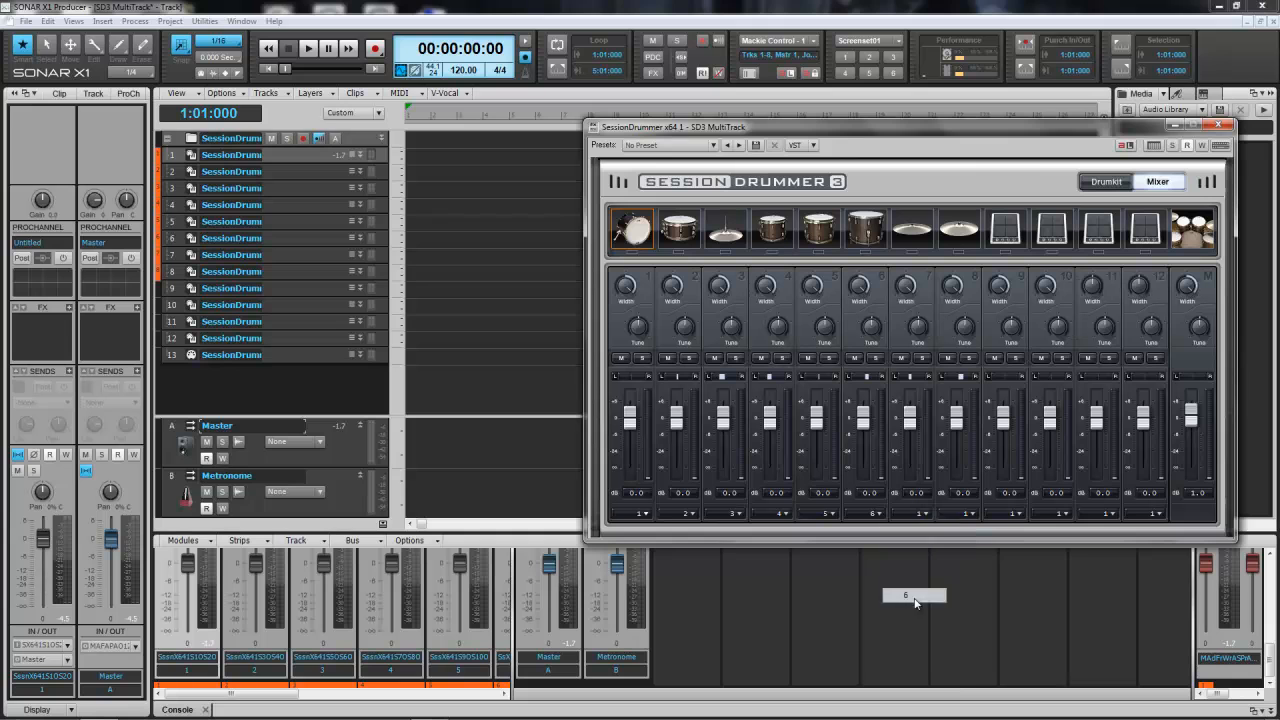
pyautogui.click(926, 518)
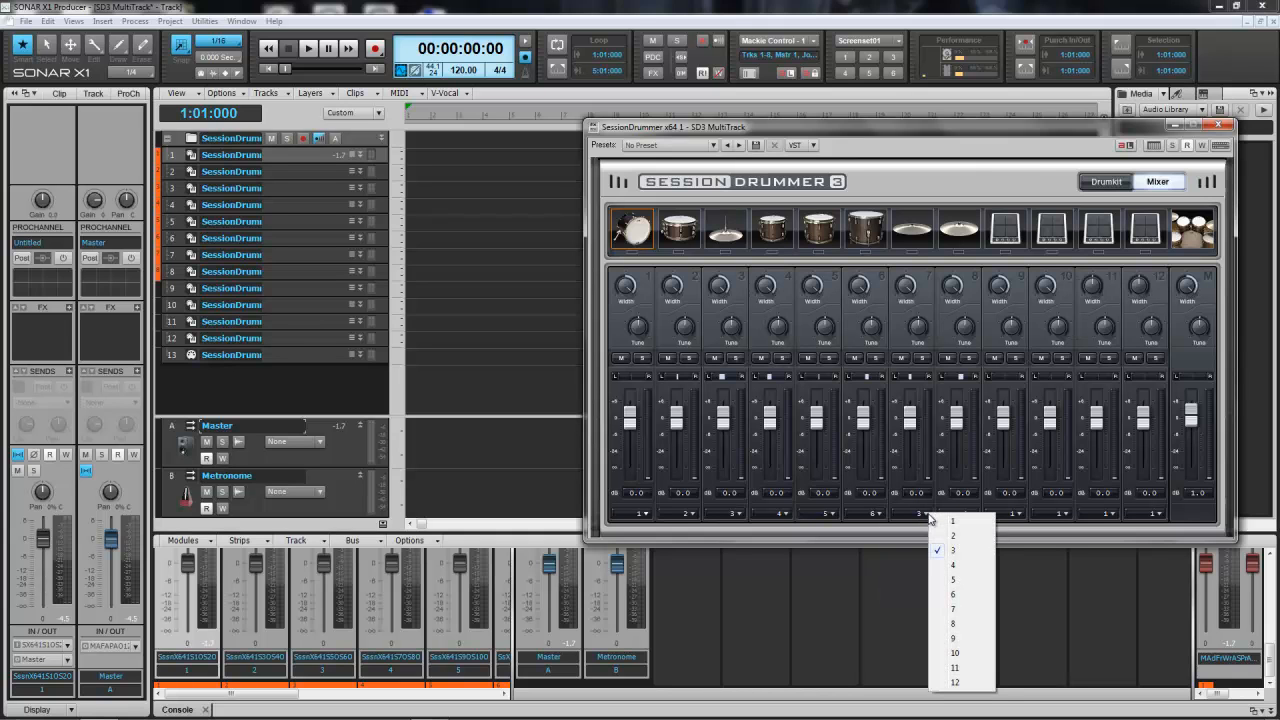
pyautogui.click(956, 609)
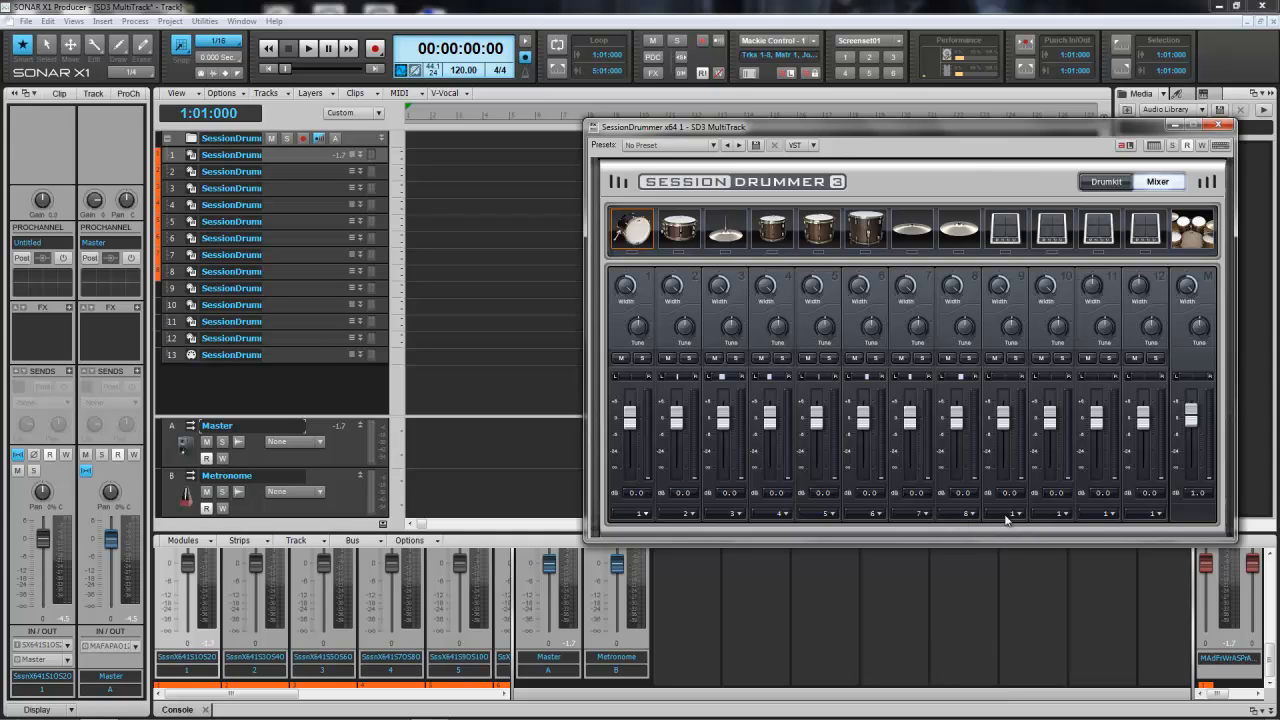
# Route mixer channels 9, 10, 11 and 12 to outputs 9, 10, 11 and 12 respectively
pyautogui.scroll(9, 1002, 513)
pyautogui.click(1020, 516)
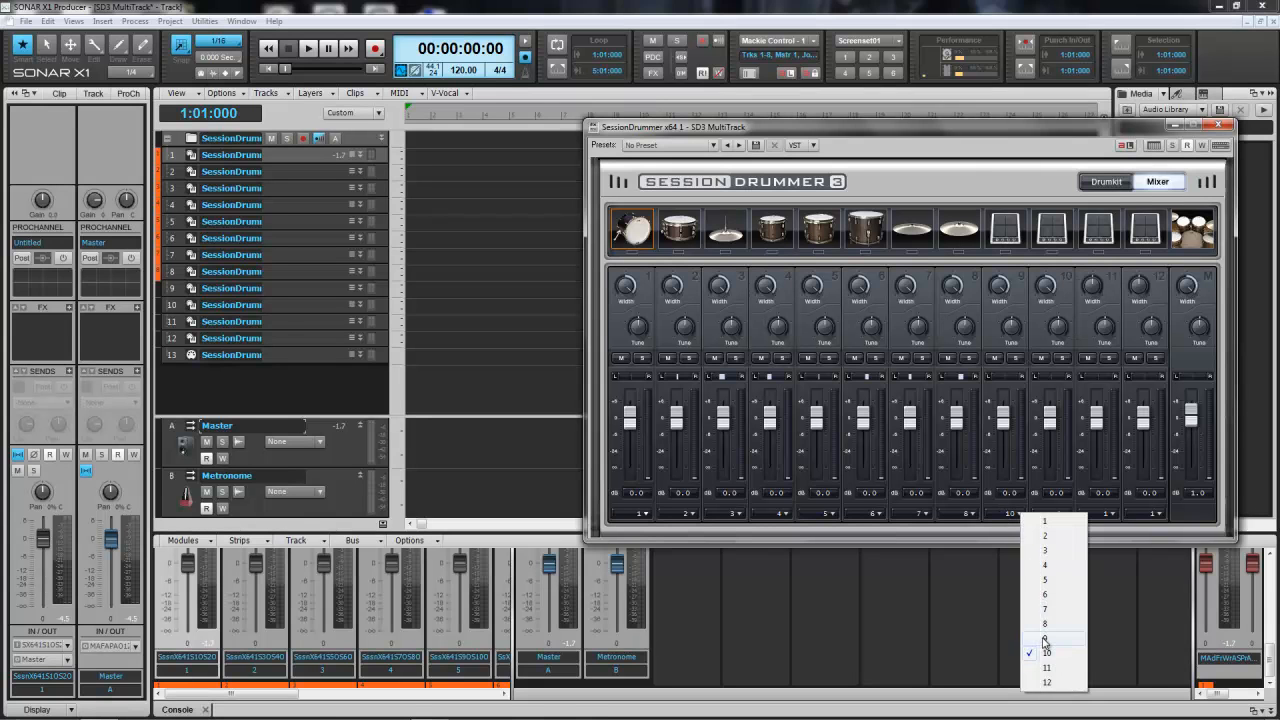
pyautogui.click(1050, 640)
pyautogui.click(1068, 516)
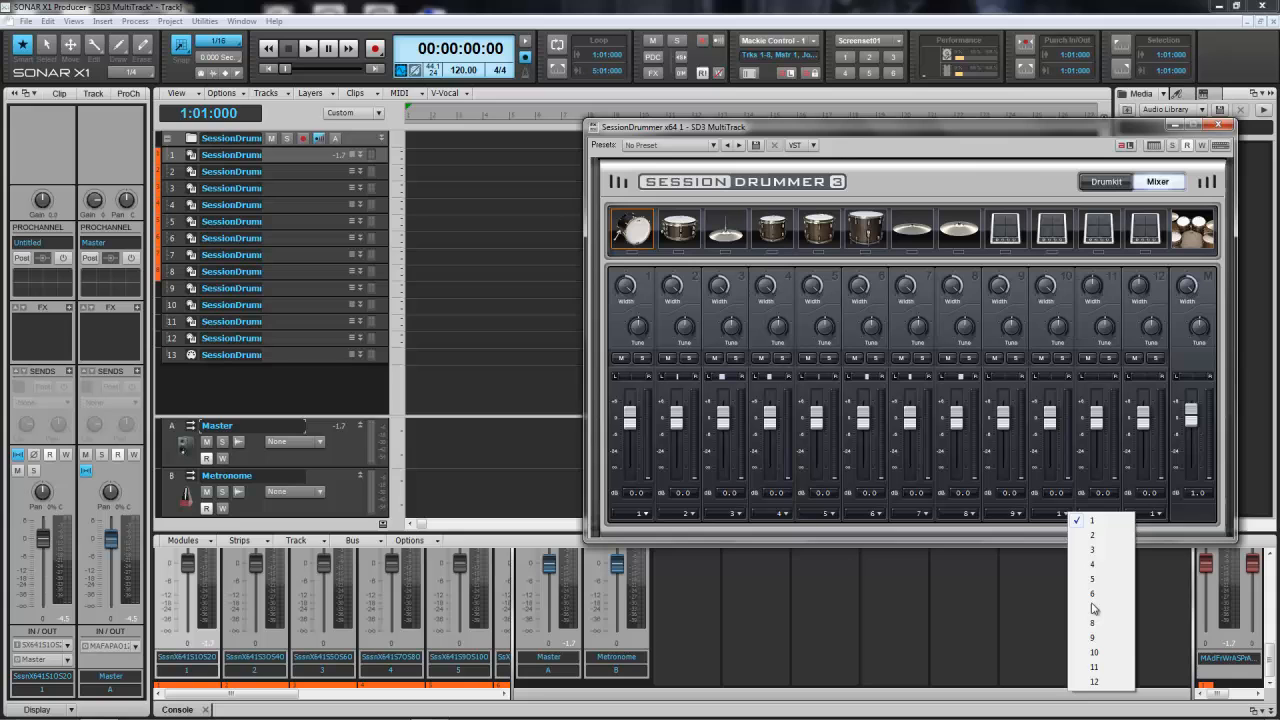
pyautogui.click(1104, 654)
pyautogui.click(1112, 516)
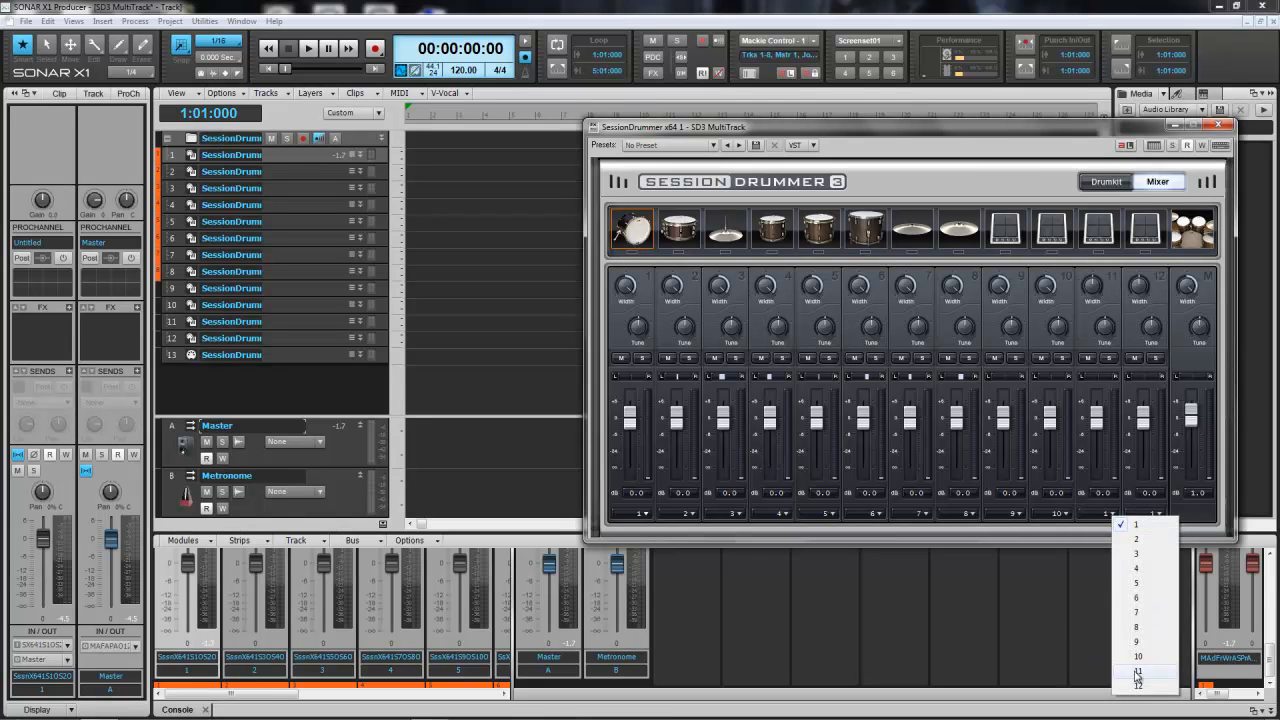
pyautogui.click(1139, 670)
pyautogui.click(1158, 516)
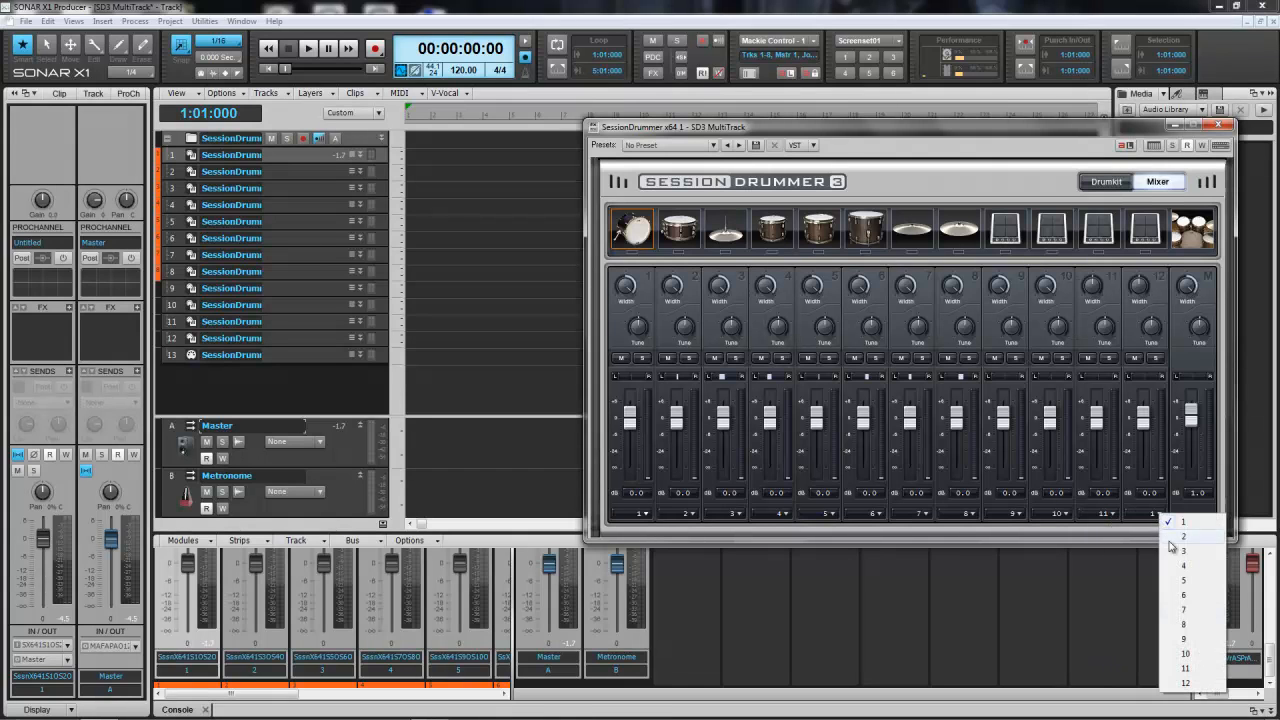
pyautogui.click(1188, 686)
# Audition the four percussion pads on channels 9 to 12 repeatedly to check their signals on separate tracks
pyautogui.click(1008, 234)
pyautogui.click(1054, 234)
pyautogui.click(1100, 236)
pyautogui.click(1150, 238)
pyautogui.click(1010, 234)
pyautogui.click(1062, 235)
pyautogui.click(1098, 237)
pyautogui.click(1135, 237)
pyautogui.click(1010, 235)
pyautogui.click(1006, 232)
pyautogui.click(1051, 240)
pyautogui.click(1100, 238)
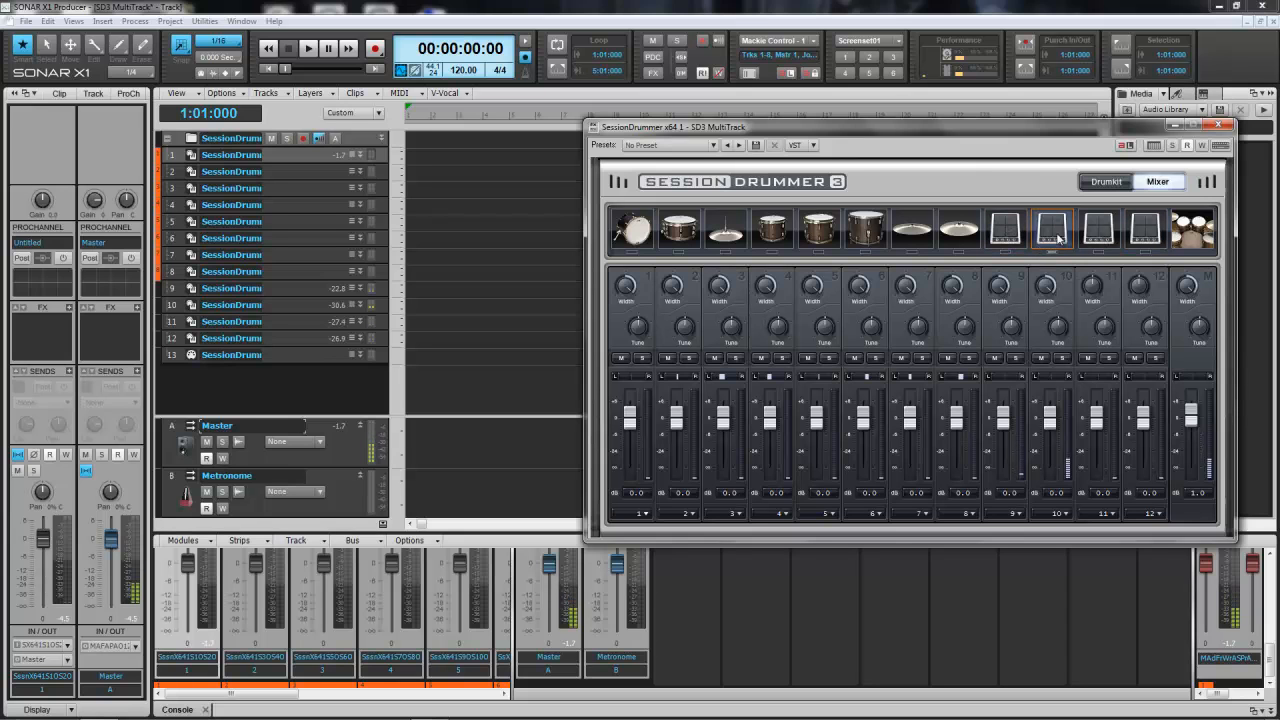
pyautogui.click(1149, 238)
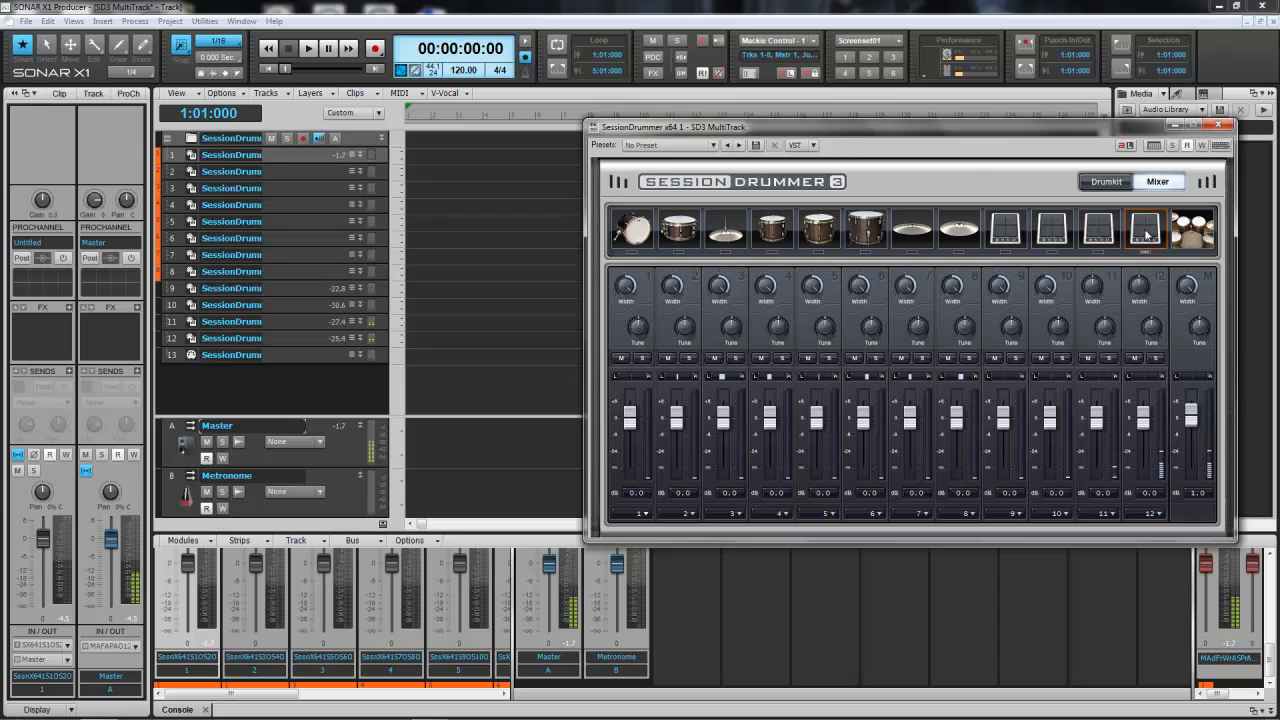
# Audition the kick, snare, hi-hat and three toms to check which track each one feeds
pyautogui.moveTo(872, 132); pyautogui.dragTo(877, 125)
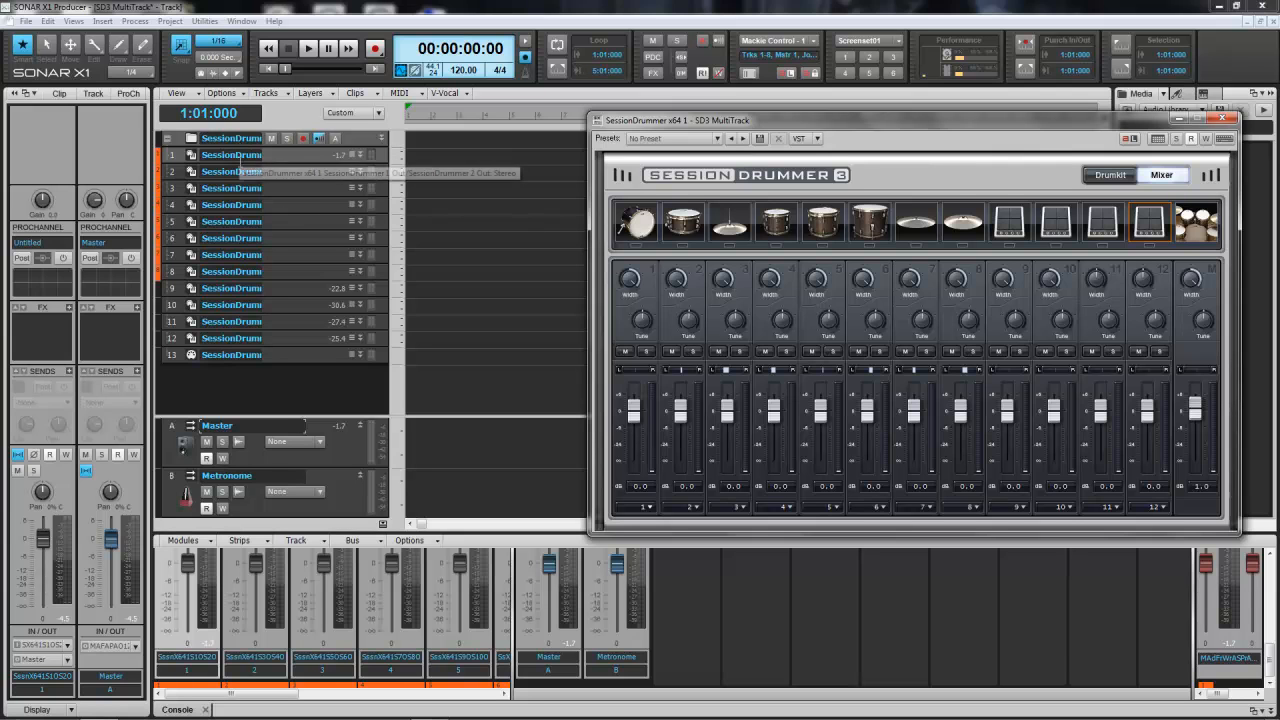
pyautogui.click(636, 222)
pyautogui.click(682, 222)
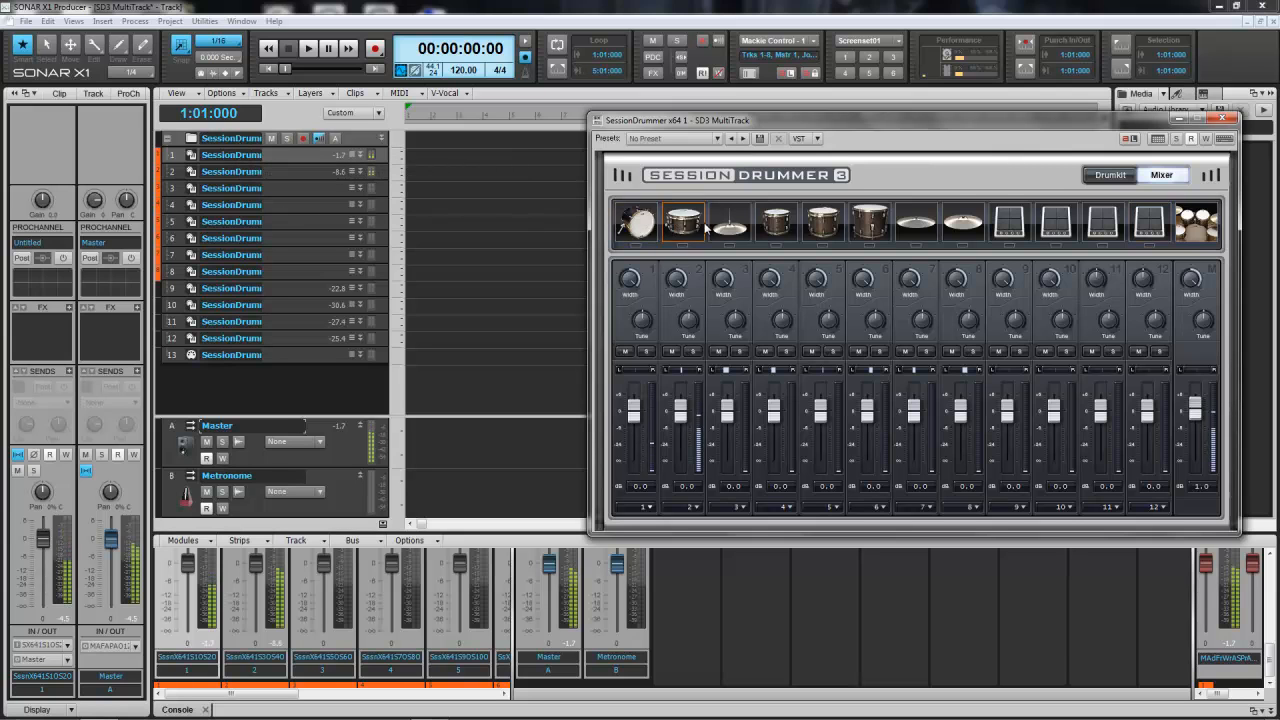
pyautogui.click(730, 226)
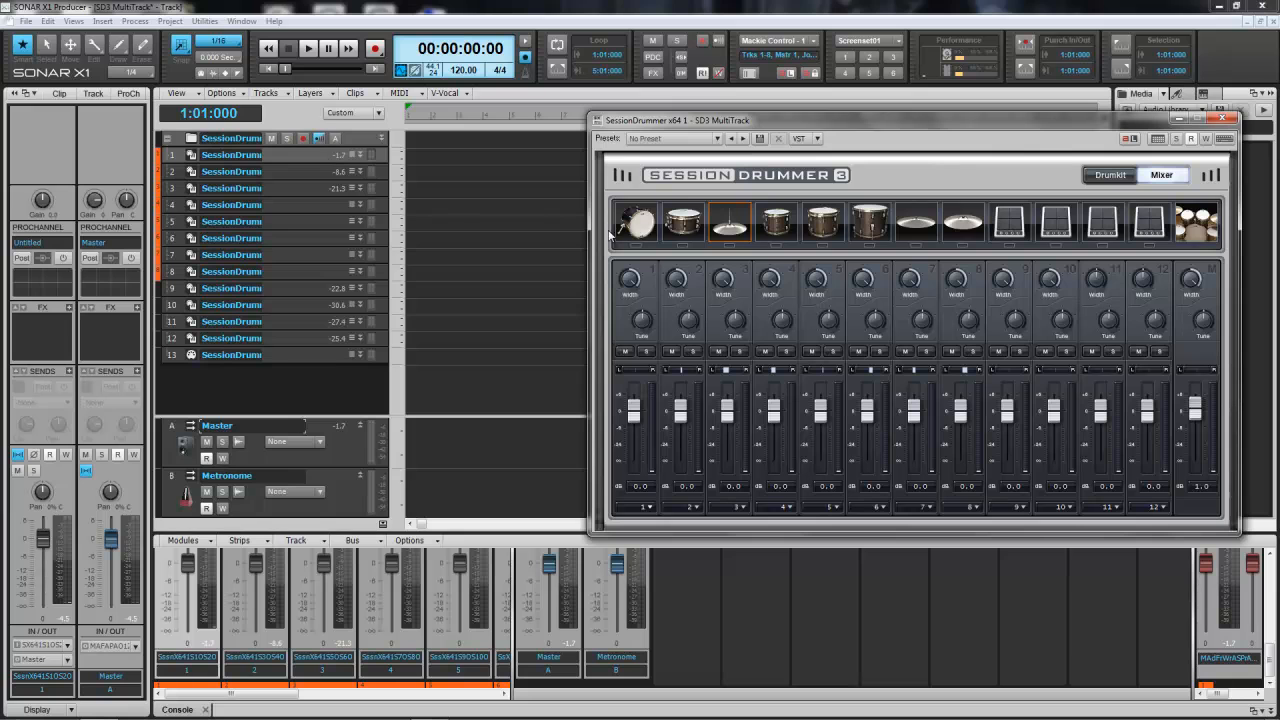
pyautogui.click(636, 222)
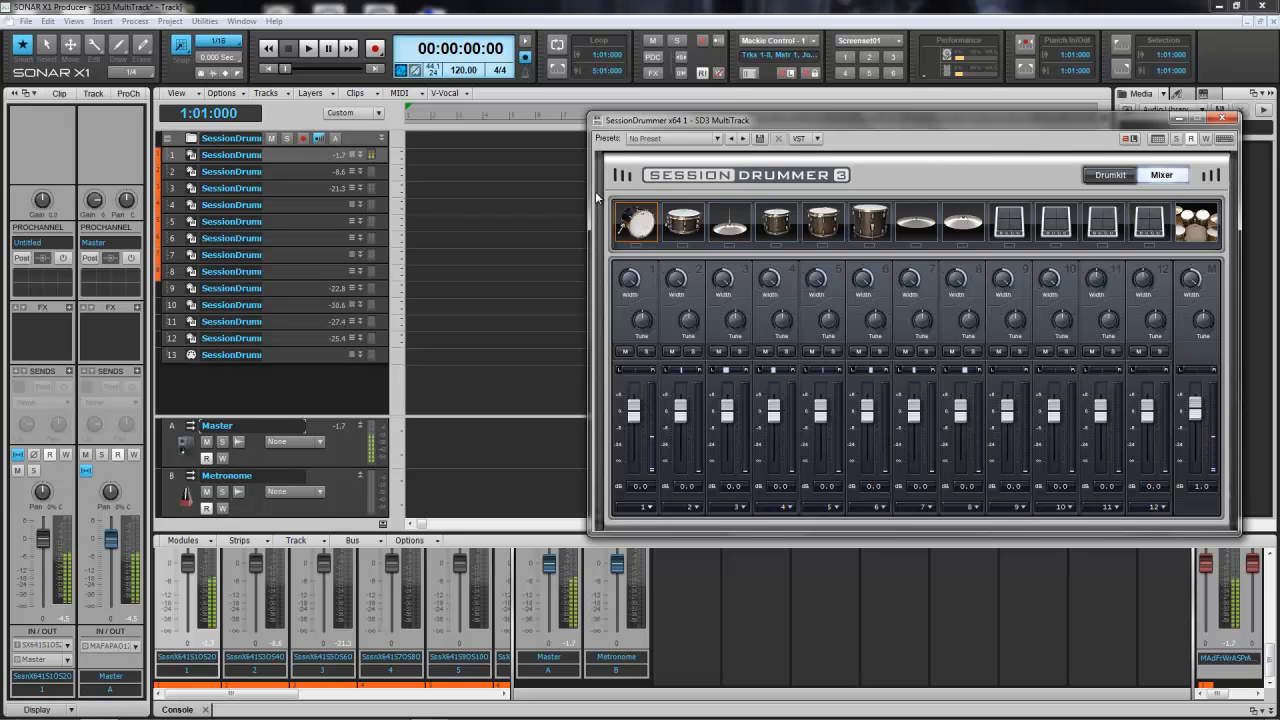
pyautogui.click(683, 222)
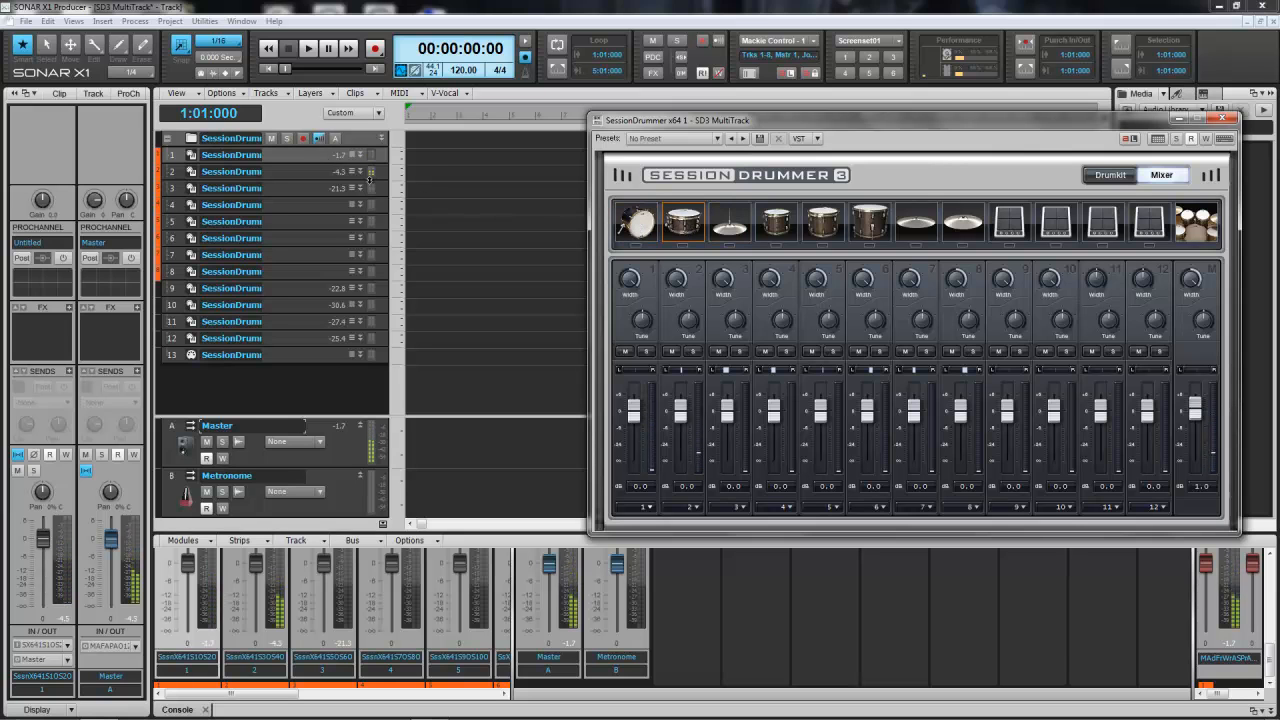
pyautogui.click(776, 222)
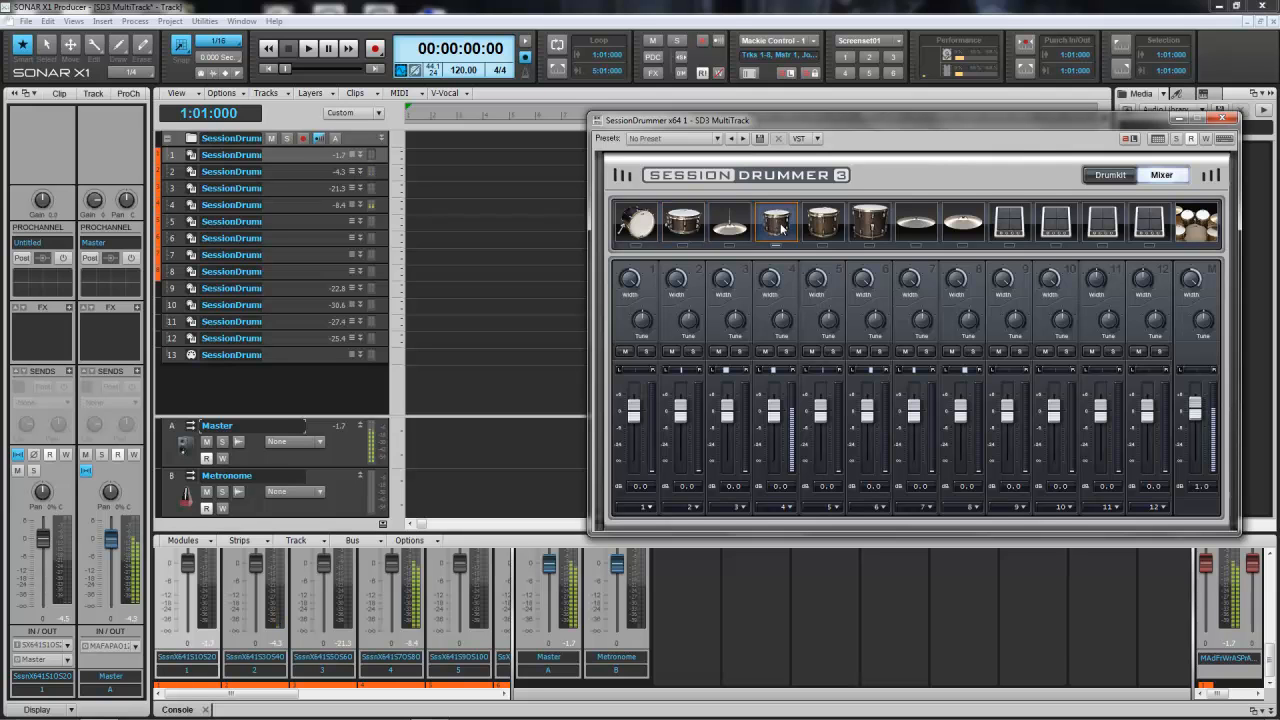
pyautogui.click(834, 224)
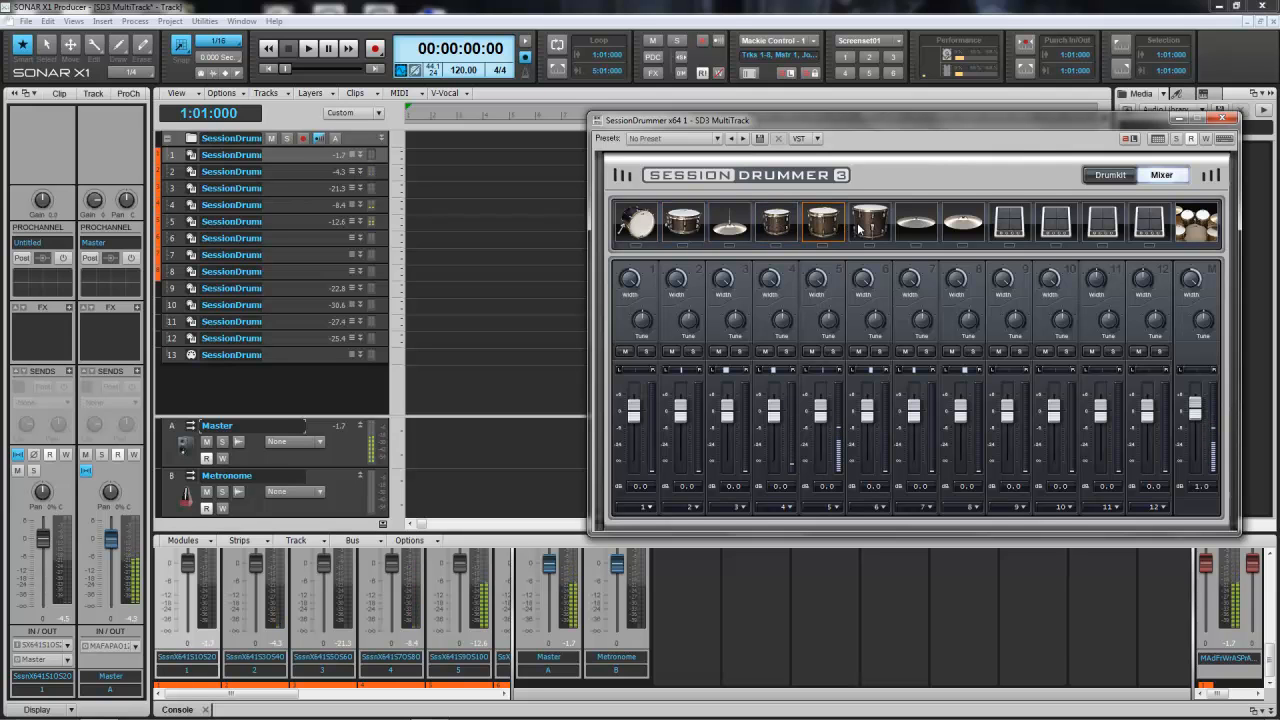
pyautogui.click(866, 228)
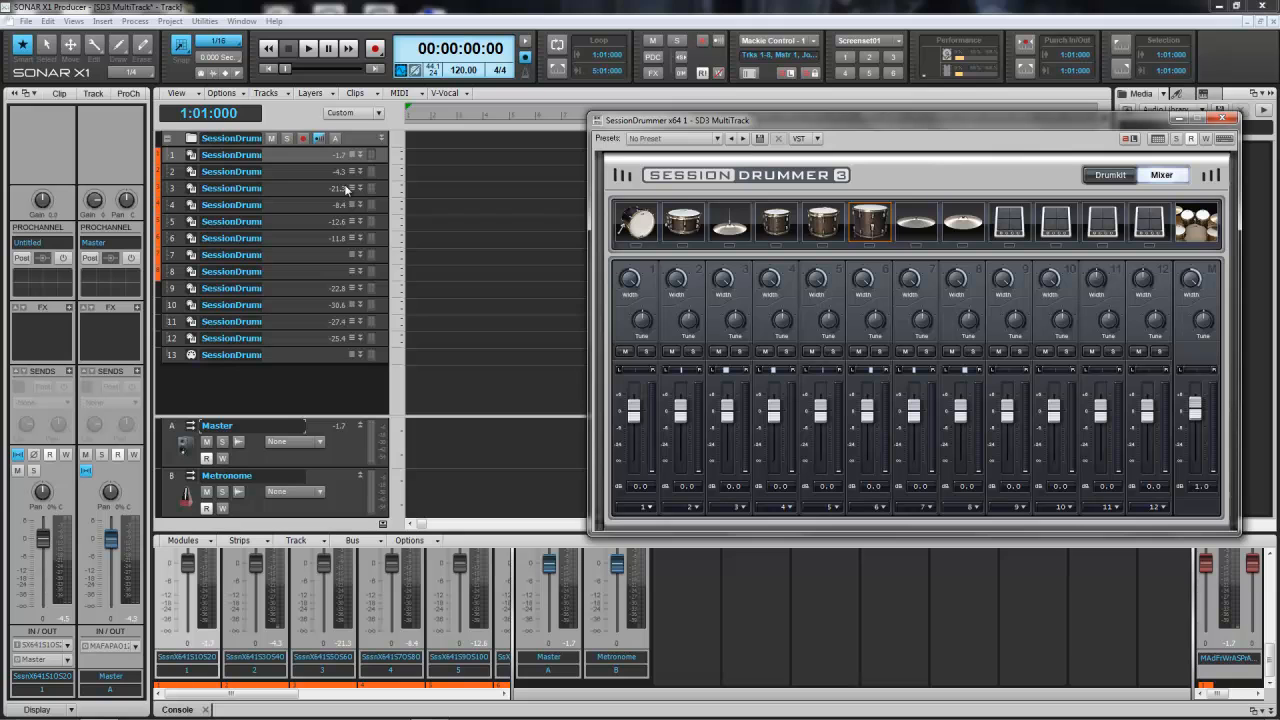
# Rename the first three Session Drummer audio tracks as Kick, Snare and HH
pyautogui.doubleClick(235, 155)
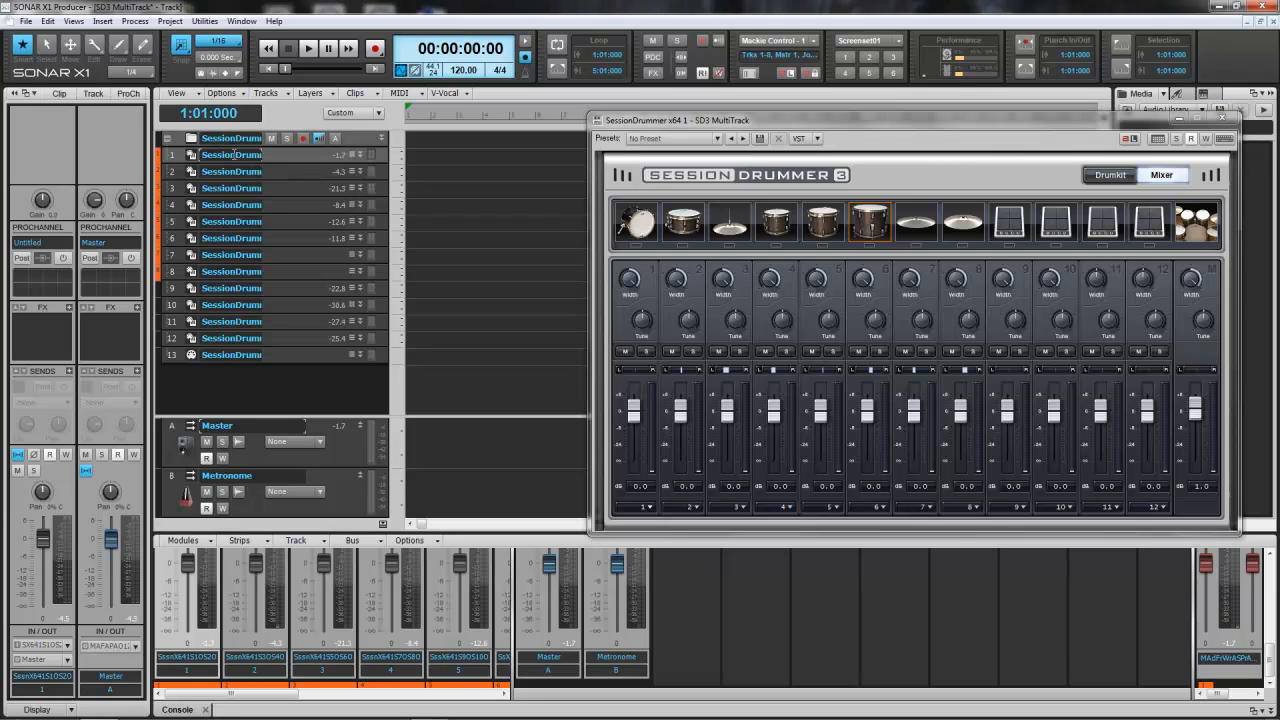
pyautogui.write('Kick')
pyautogui.press('Return')
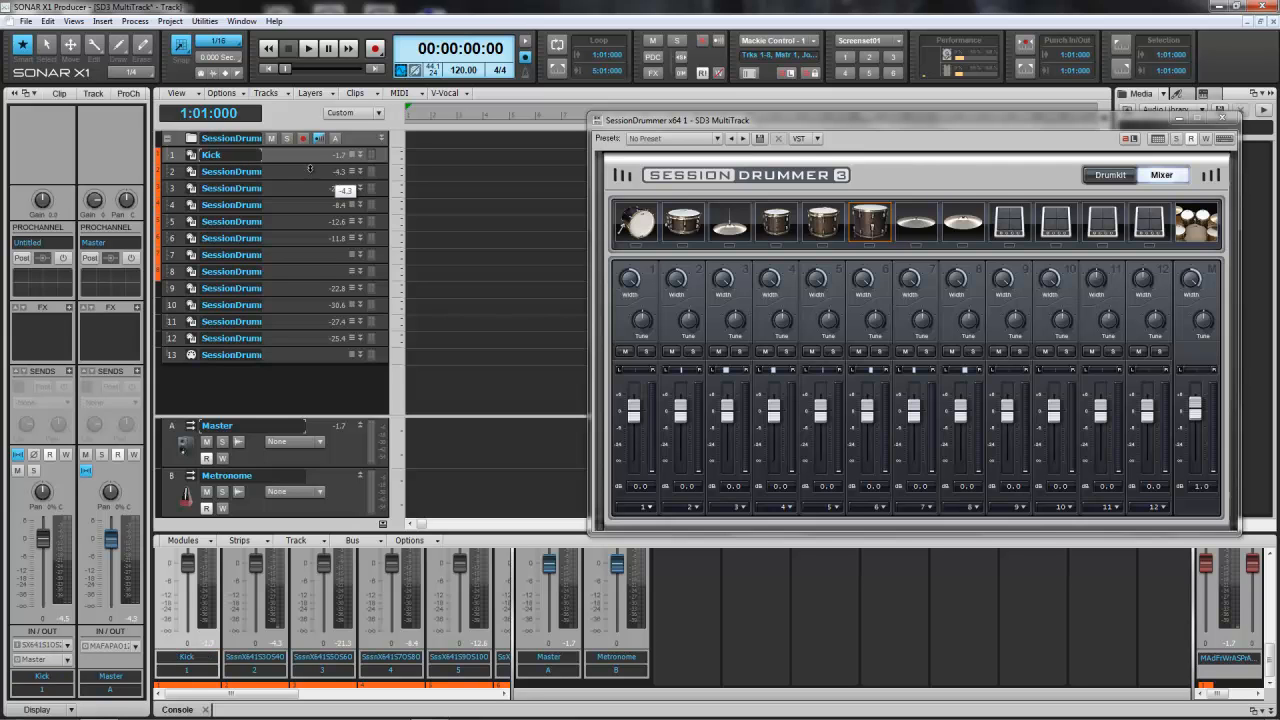
pyautogui.doubleClick(232, 172)
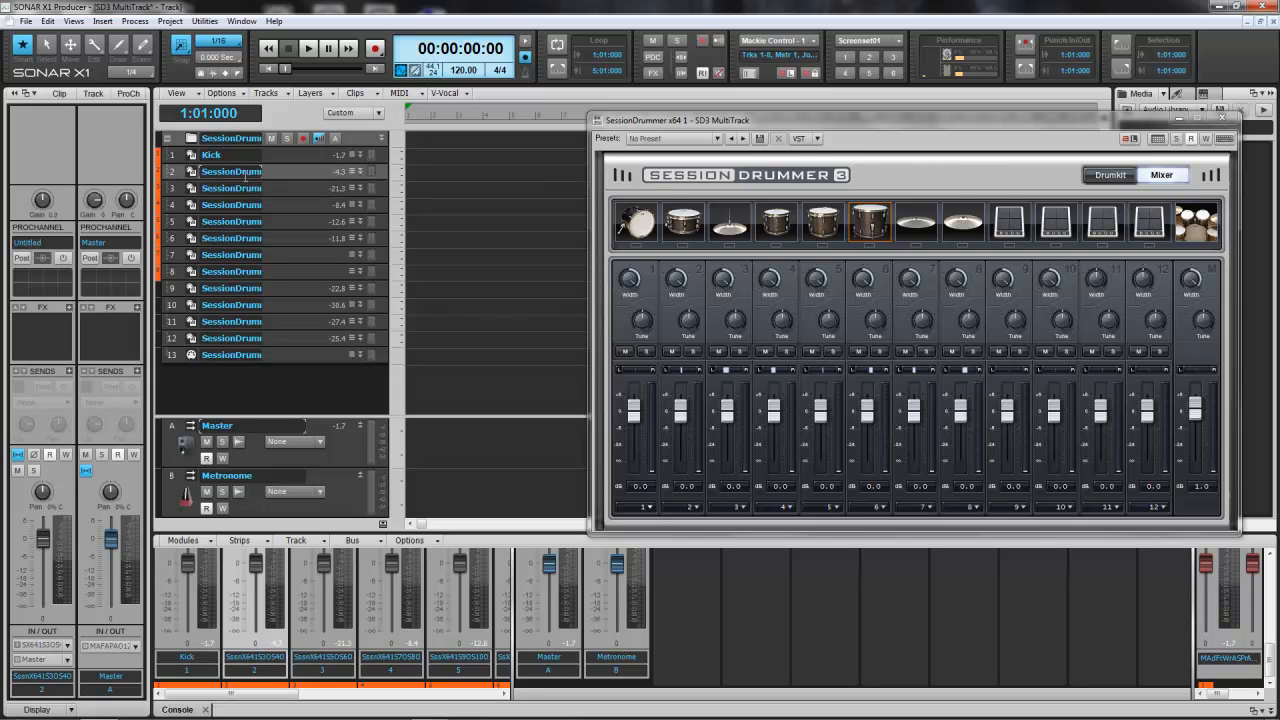
pyautogui.write('Snare')
pyautogui.press('Return')
pyautogui.doubleClick(240, 188)
pyautogui.write('HH')
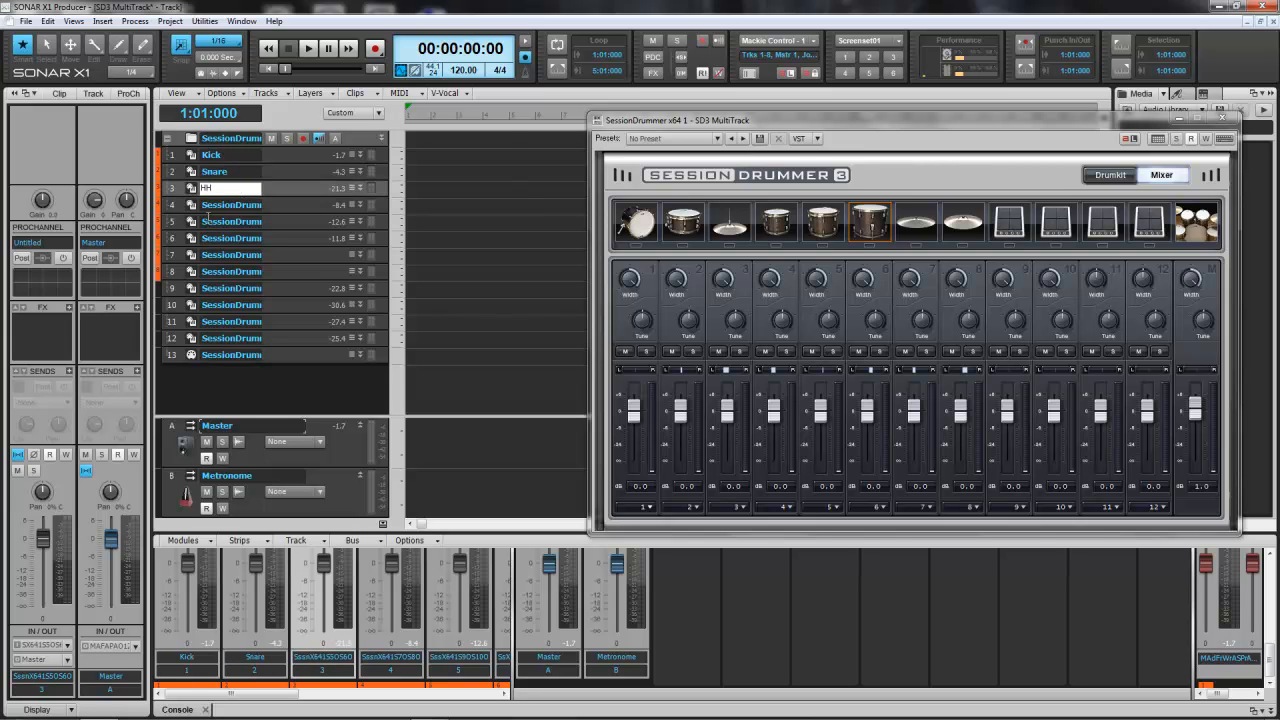
# Rename audio tracks 4, 5 and 6 as Tom 1, Tom 2 and Floor Tom
pyautogui.doubleClick(231, 206)
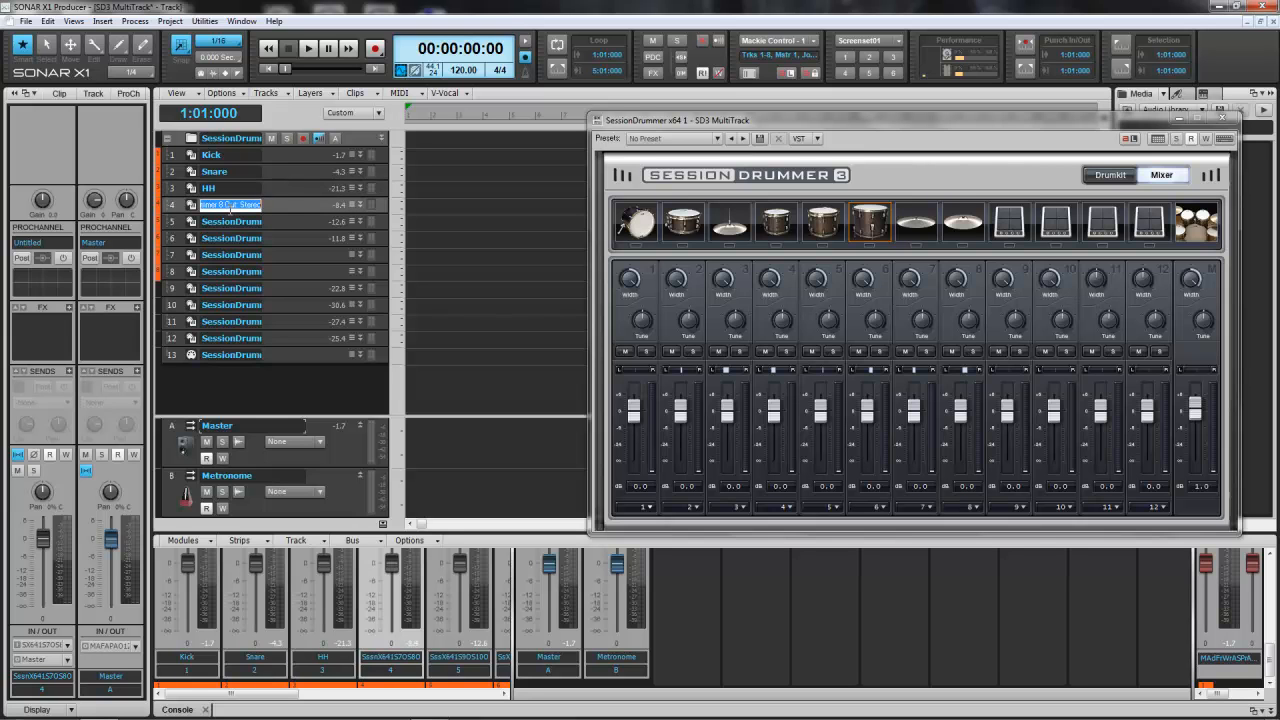
pyautogui.write('Tom 1')
pyautogui.press('Return')
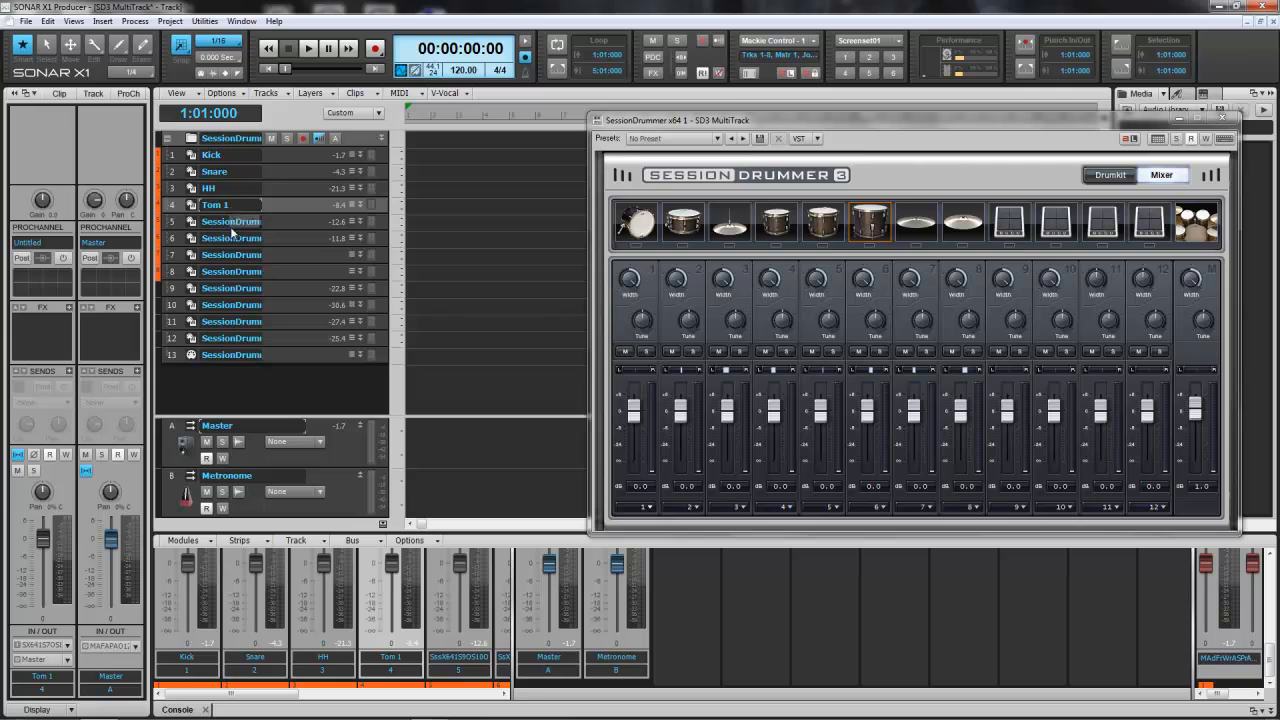
pyautogui.doubleClick(229, 222)
pyautogui.write('Tom 2')
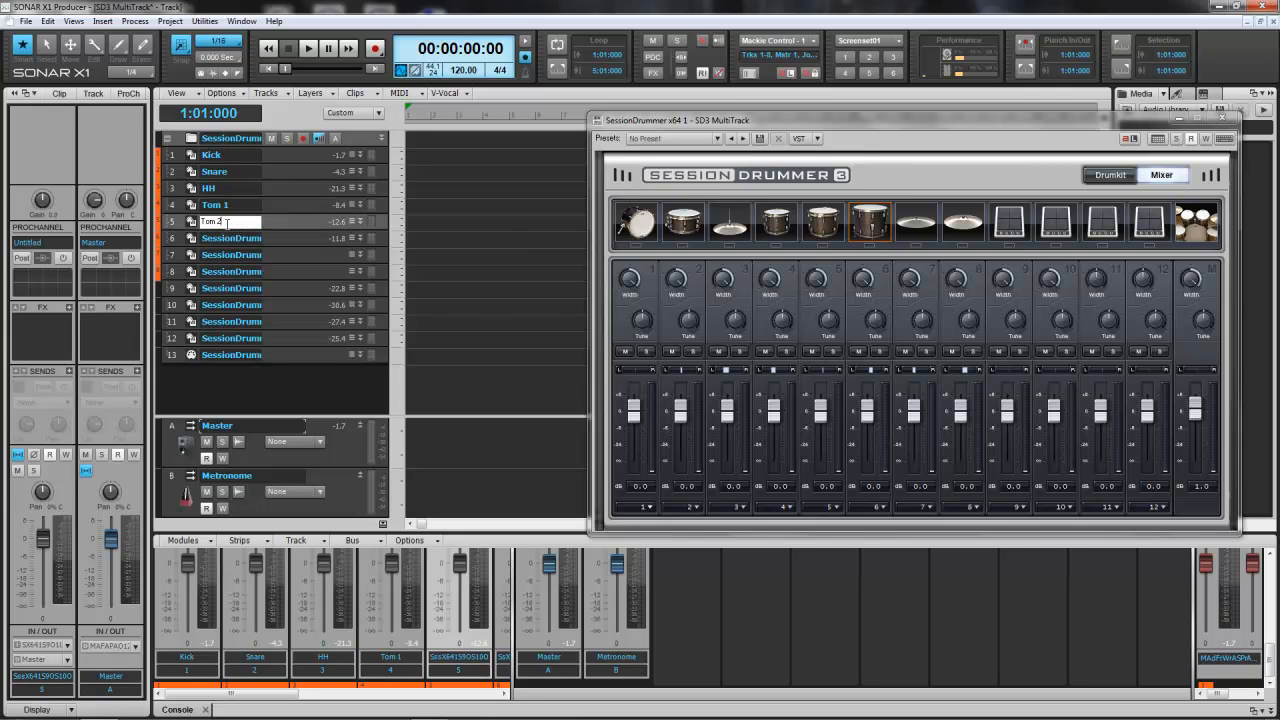
pyautogui.doubleClick(232, 238)
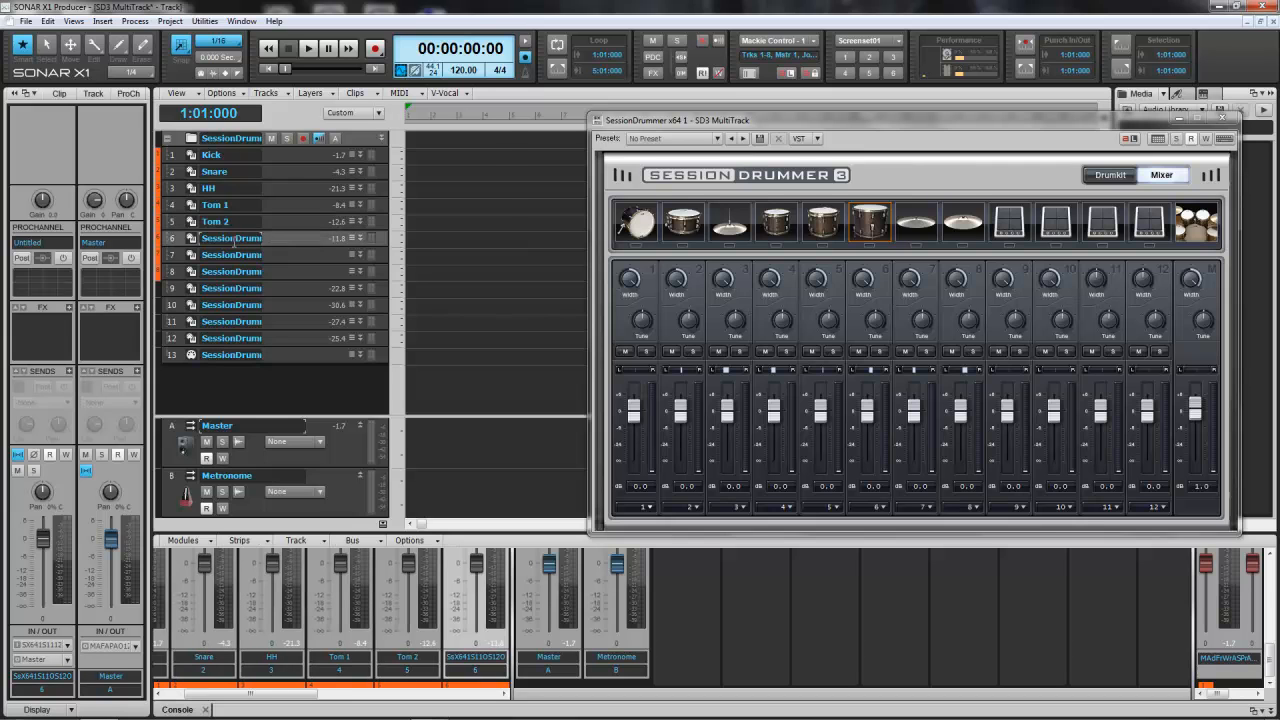
pyautogui.write('Floor Tom')
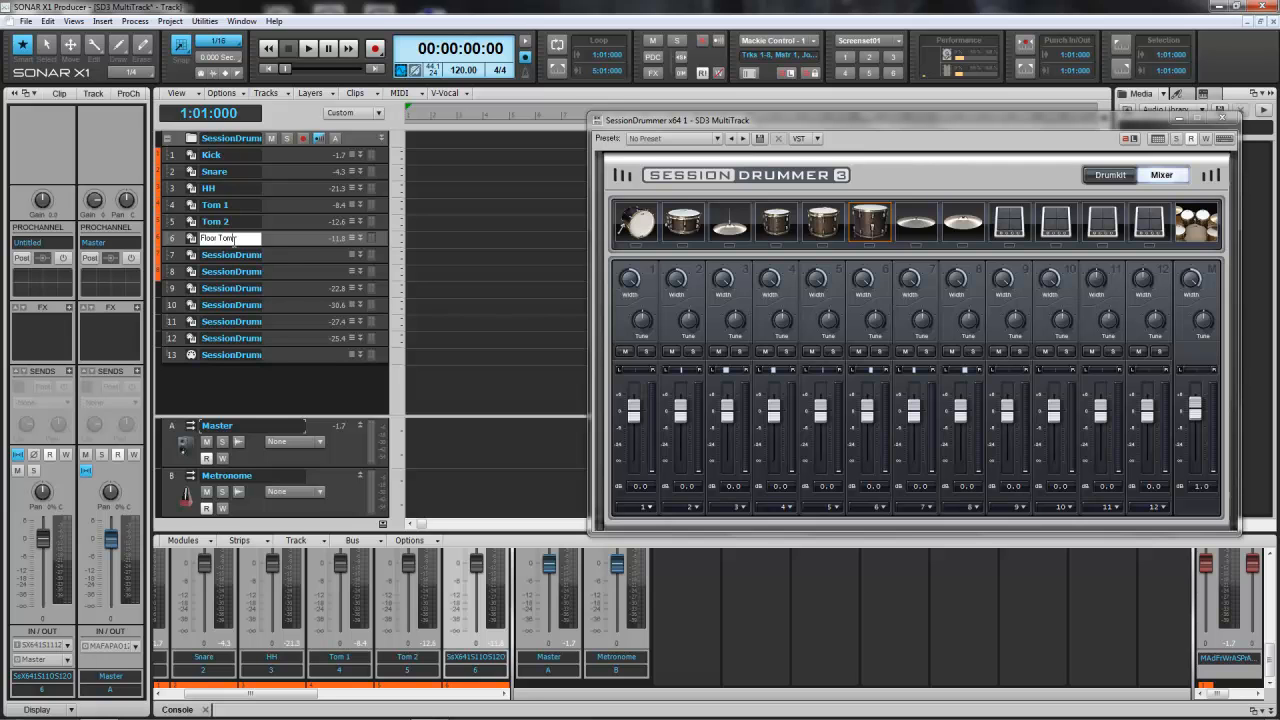
pyautogui.press('Return')
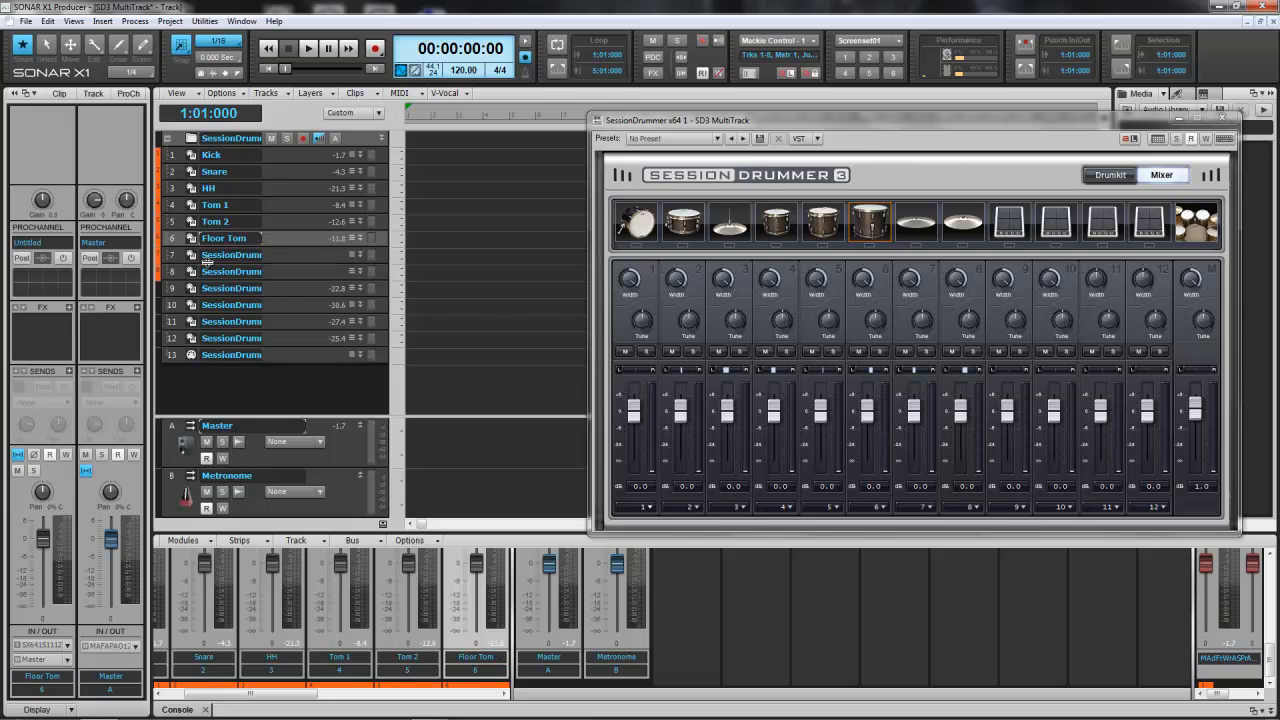
# Rename audio track 7 as Crash and track 8 as Ride
pyautogui.doubleClick(224, 254)
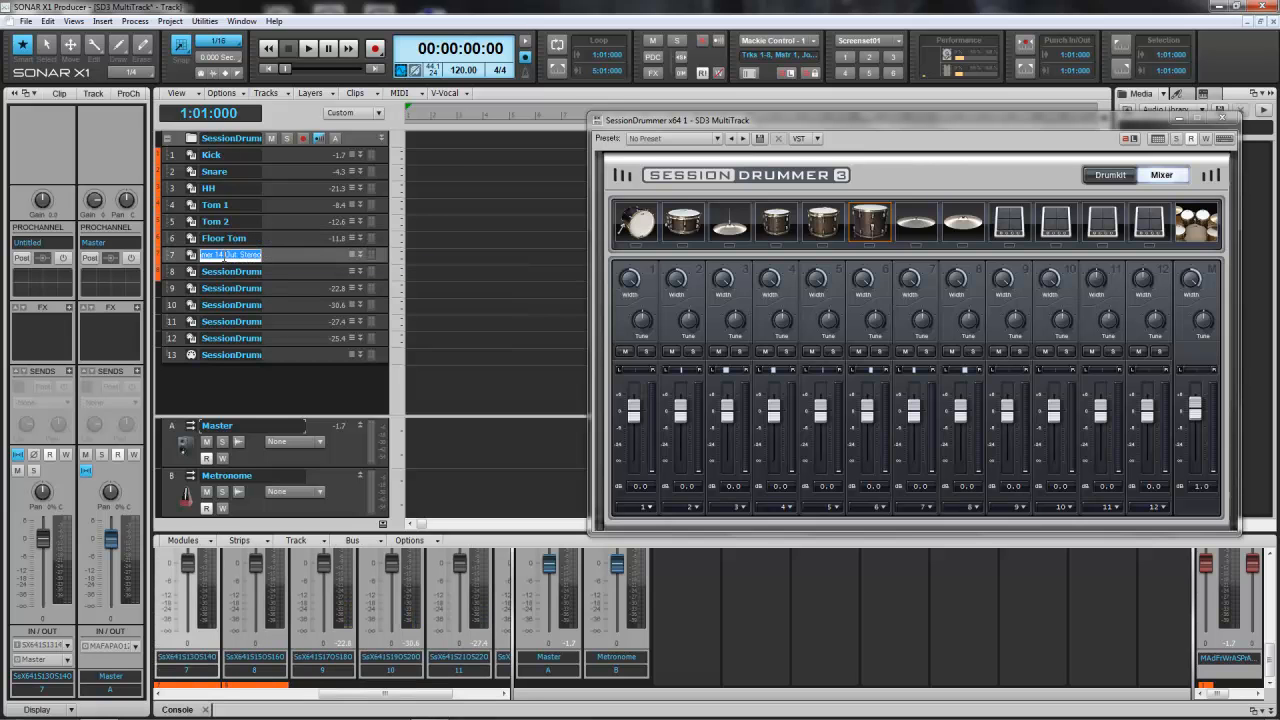
pyautogui.write('Crash')
pyautogui.doubleClick(224, 271)
pyautogui.write('Ride')
pyautogui.press('Return')
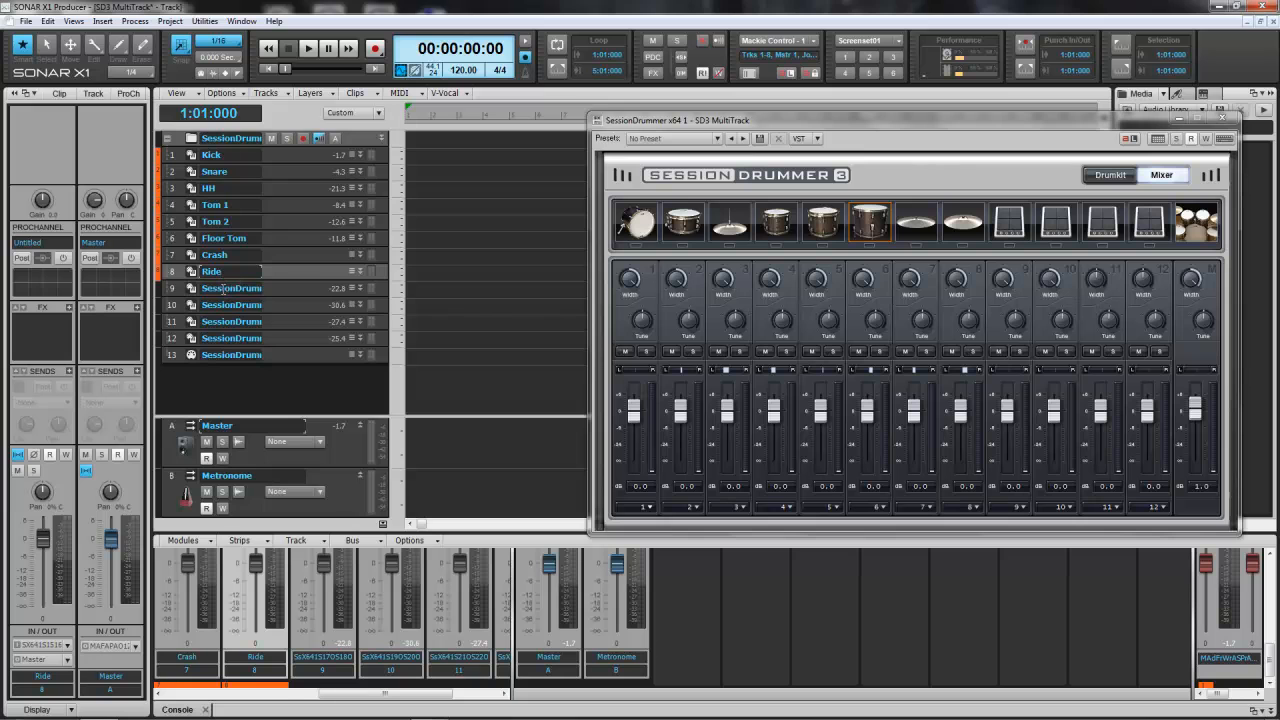
# Audition the crash, ride and ninth-channel pad, and rename audio track 9 as Mini Crash
pyautogui.click(940, 224)
pyautogui.click(964, 226)
pyautogui.click(1003, 228)
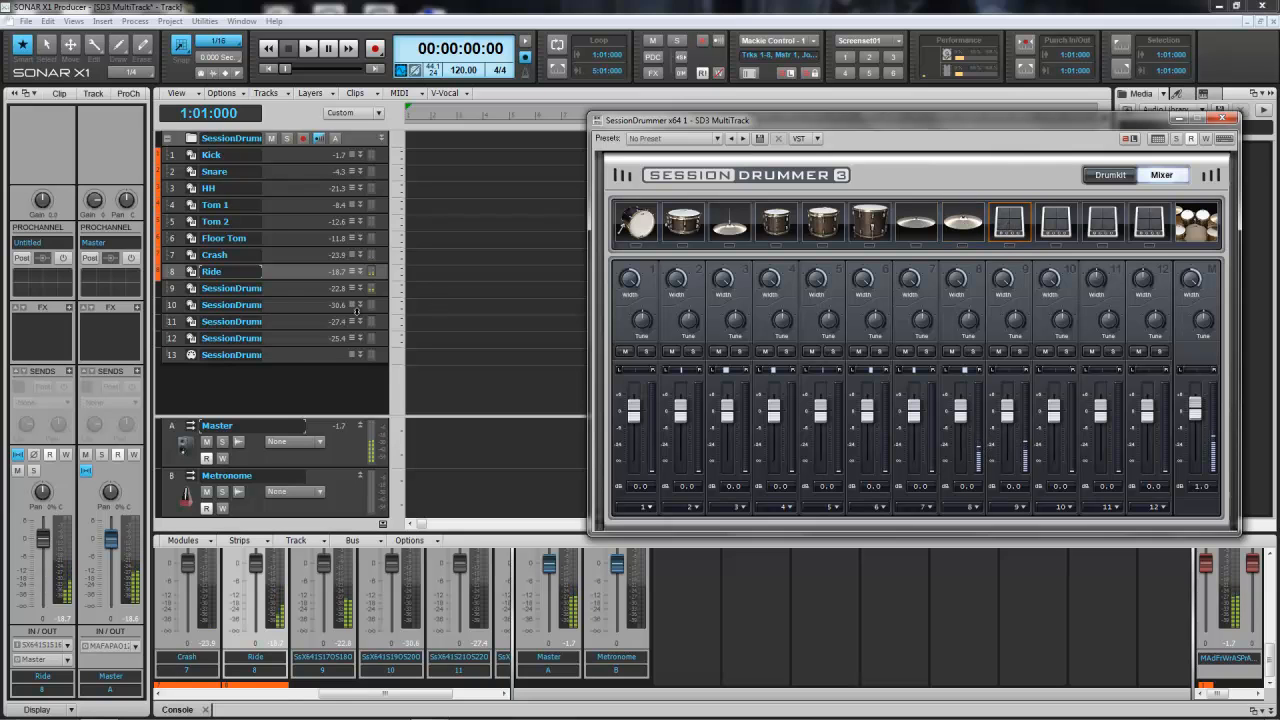
pyautogui.doubleClick(250, 288)
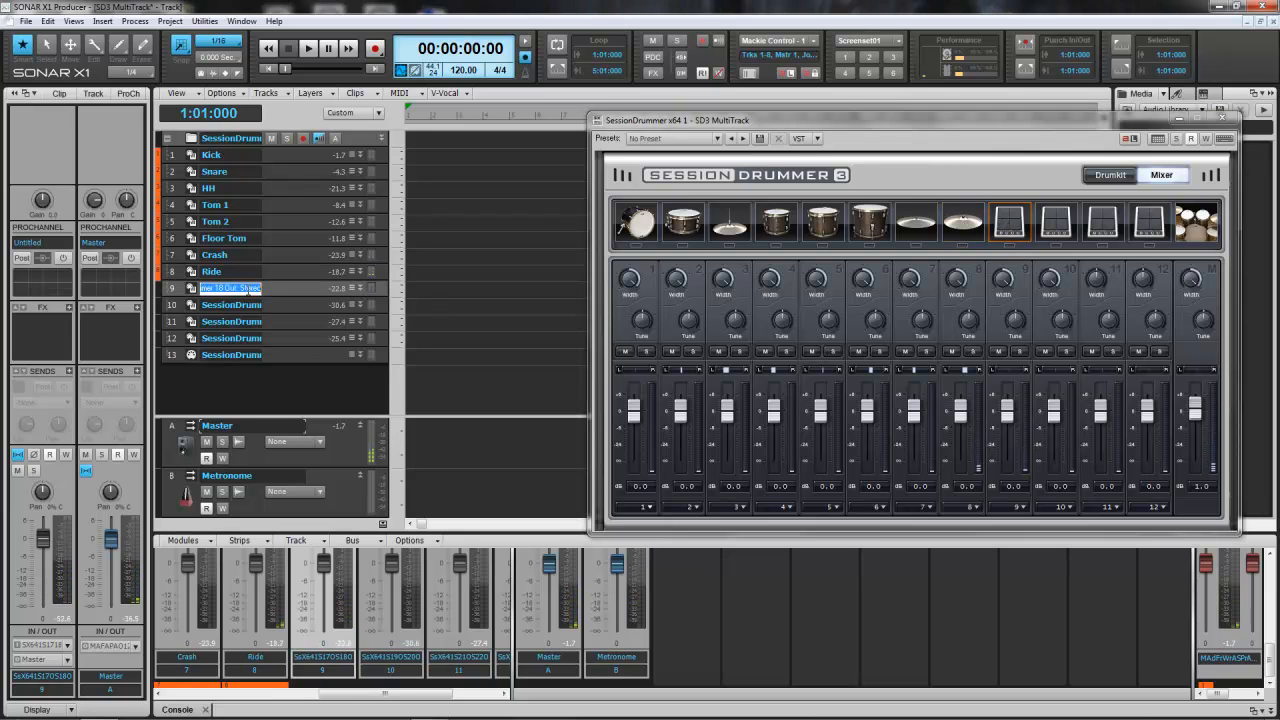
pyautogui.write('Mini Crash')
# Audition the tenth-channel pad and rename audio track 10 as Cow Bell
pyautogui.click(1065, 229)
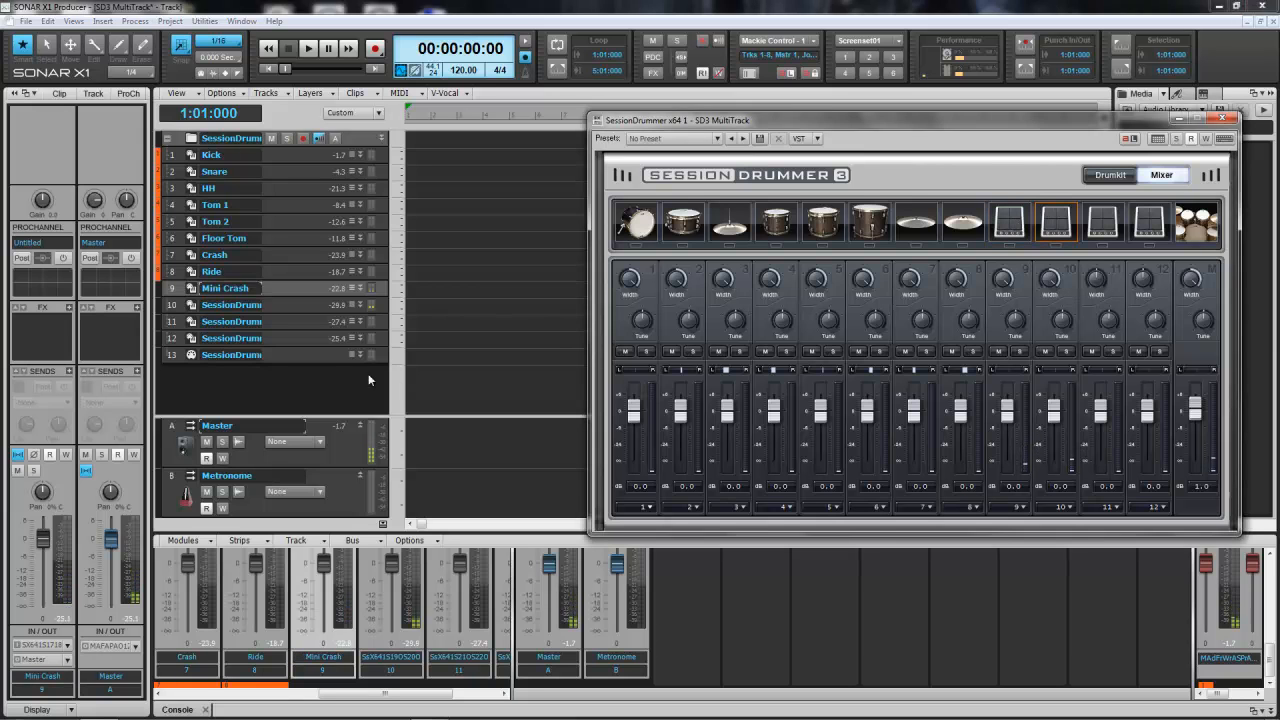
pyautogui.doubleClick(230, 304)
pyautogui.write('C')
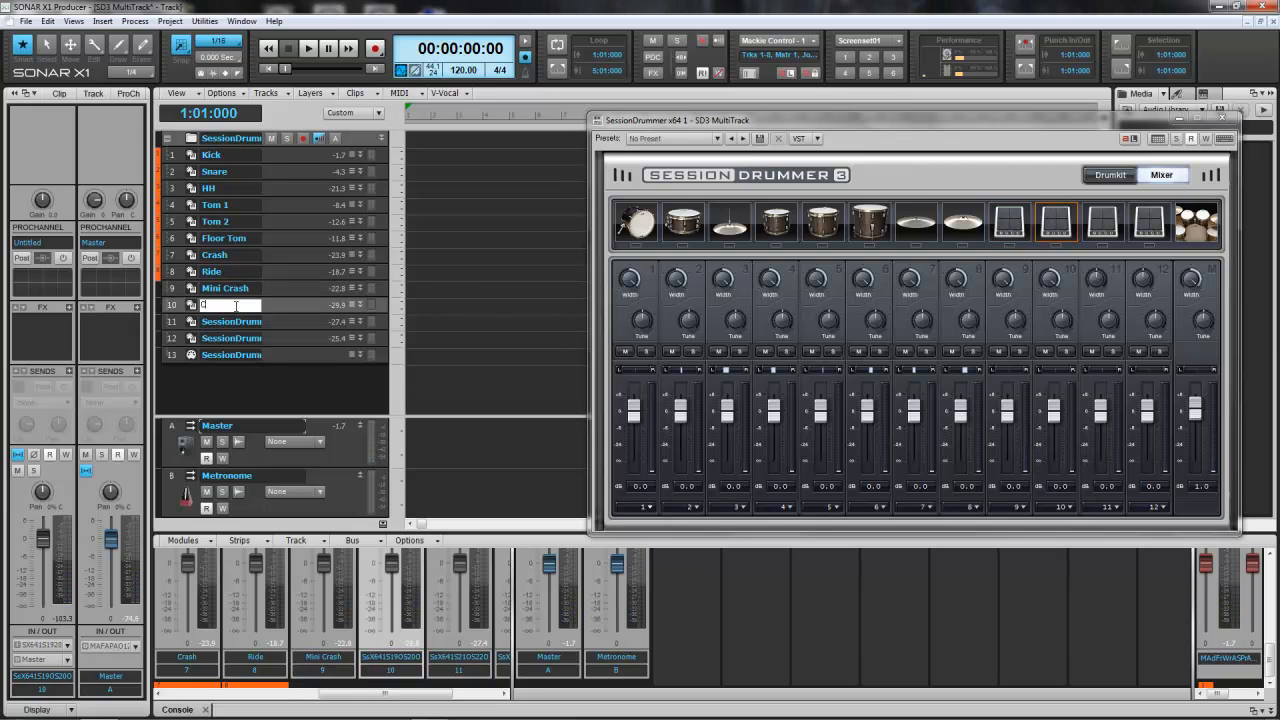
pyautogui.write('ow Bell')
pyautogui.press('Return')
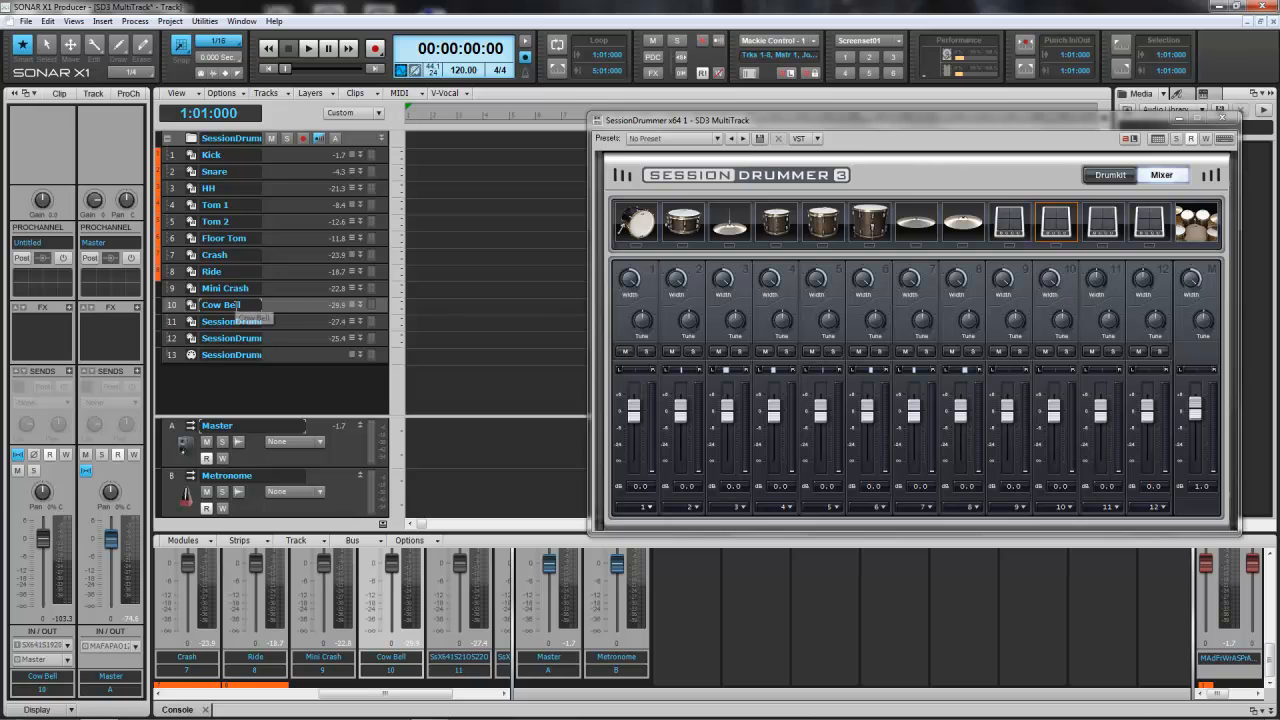
# Audition the twelfth-channel pad, and rename audio tracks 11 and 12 as Bongo 1 and Bongo 2
pyautogui.click(1140, 228)
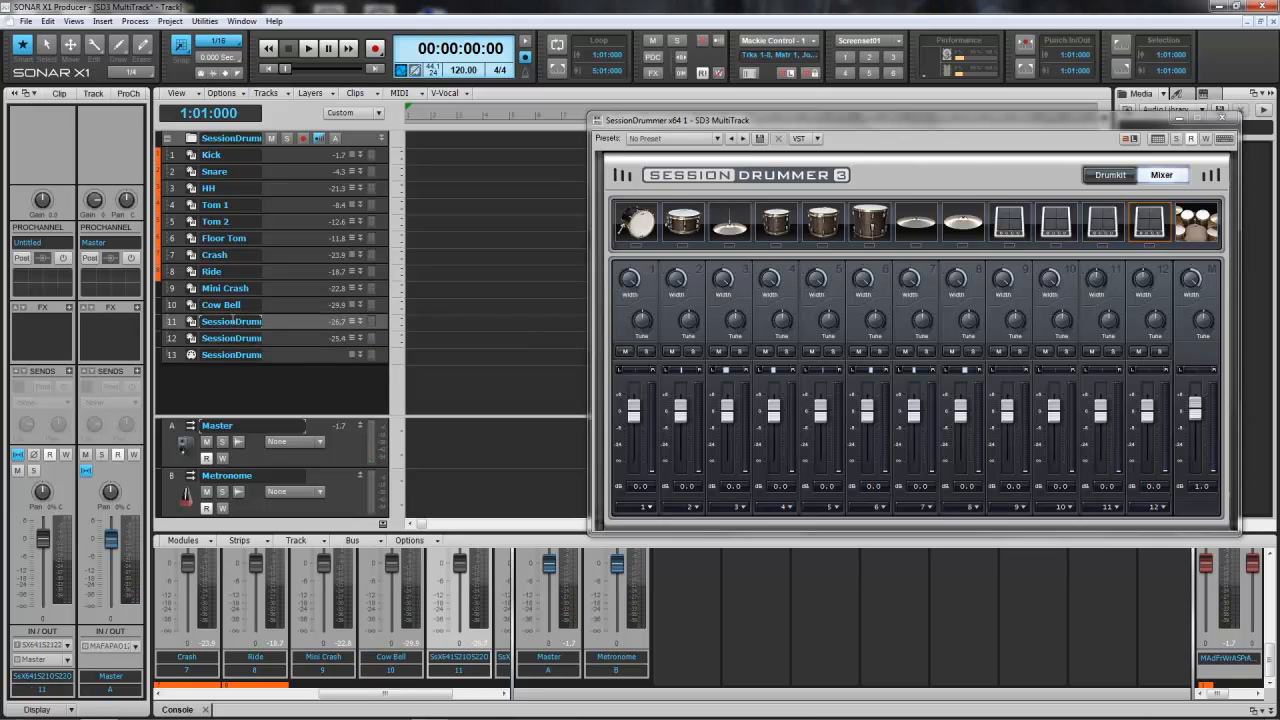
pyautogui.doubleClick(232, 322)
pyautogui.write('Bongo 1')
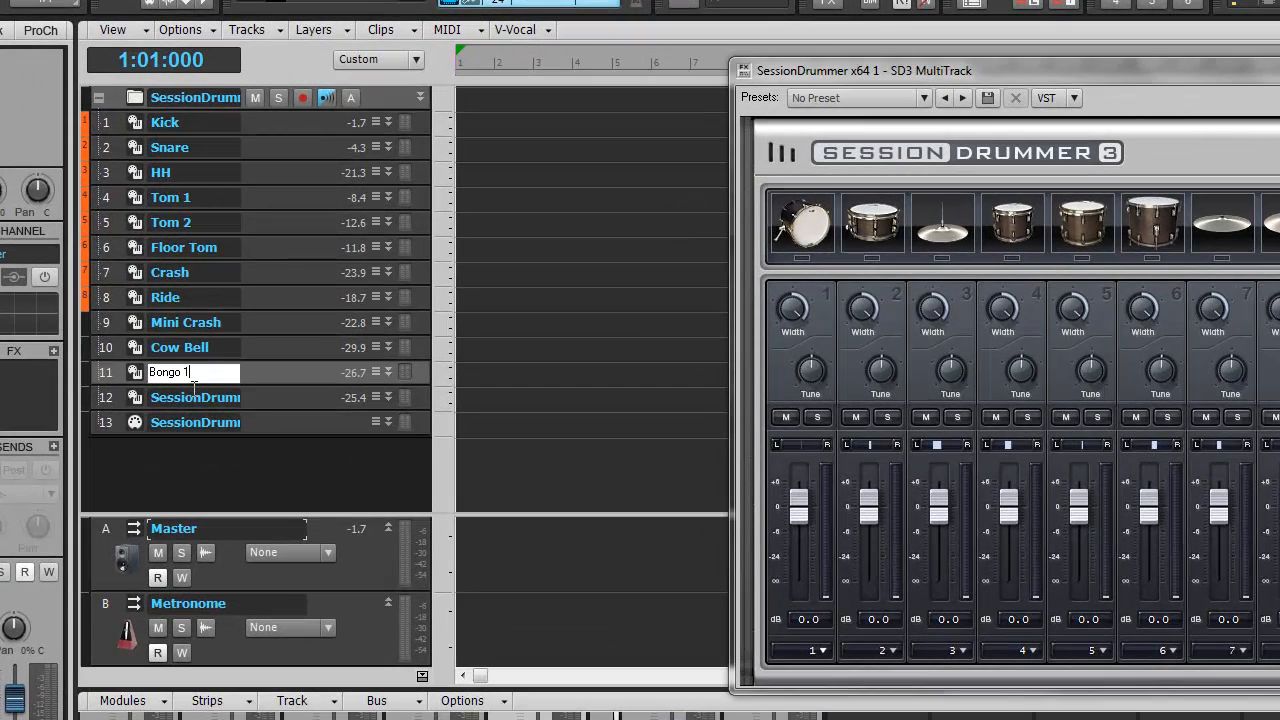
pyautogui.doubleClick(187, 399)
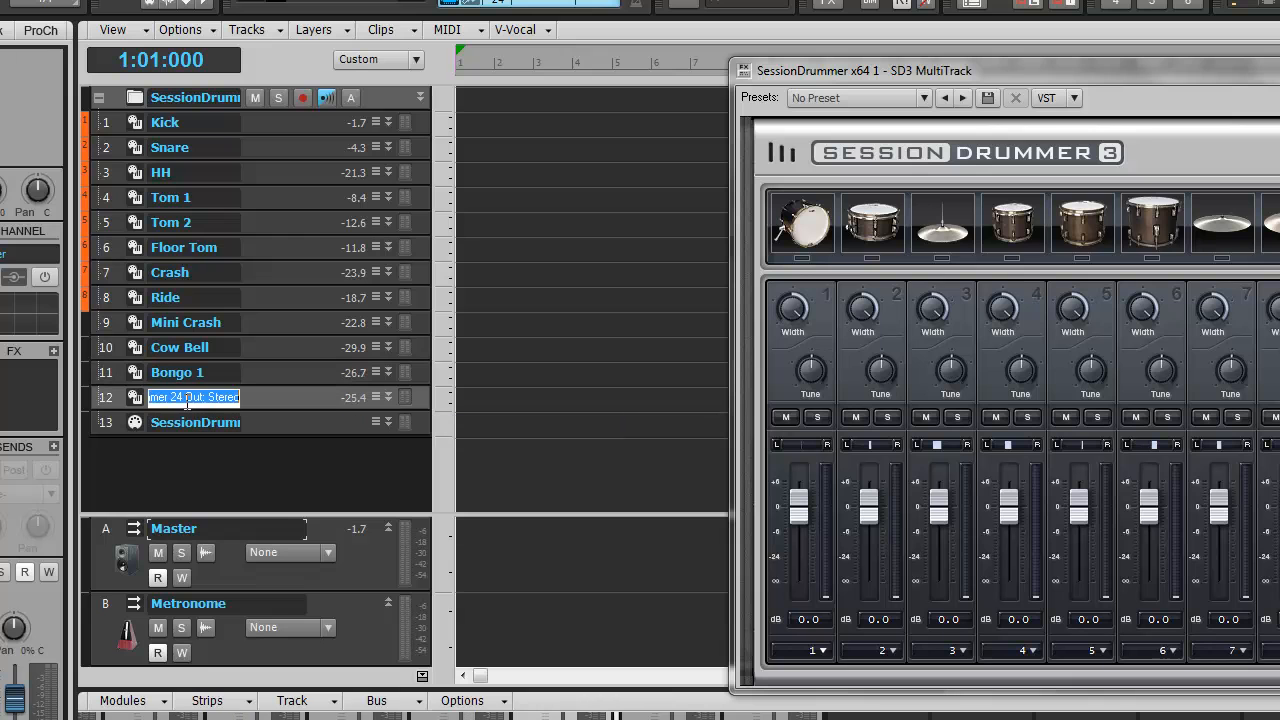
pyautogui.write('Bongo 2')
pyautogui.press('Return')
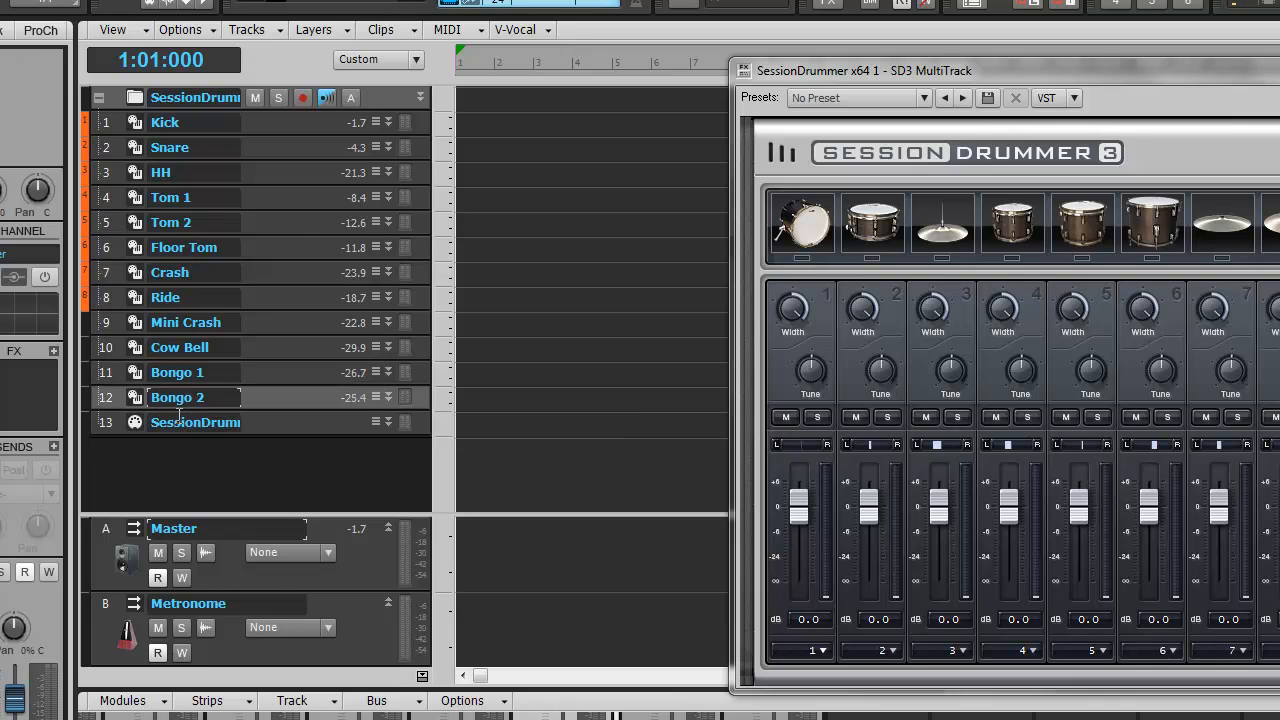
# Rename the Session Drummer MIDI track 13 as MIdi Source
pyautogui.doubleClick(205, 422)
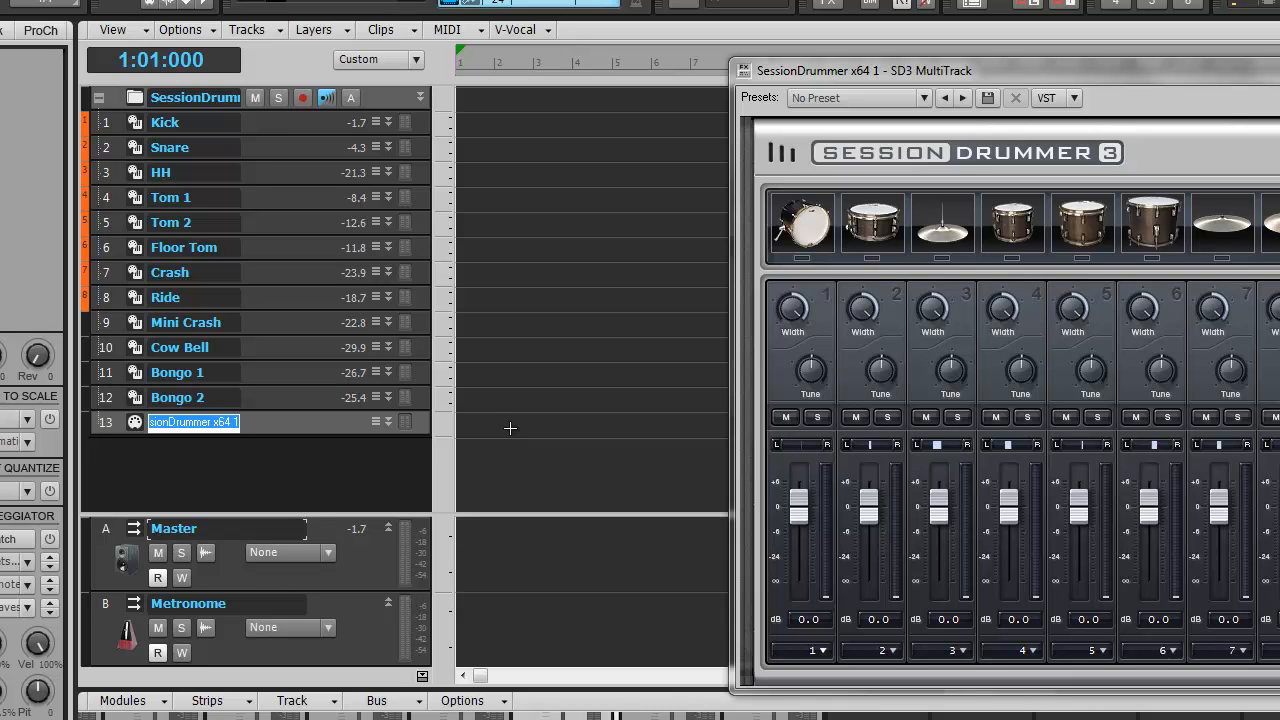
pyautogui.write('Mid')
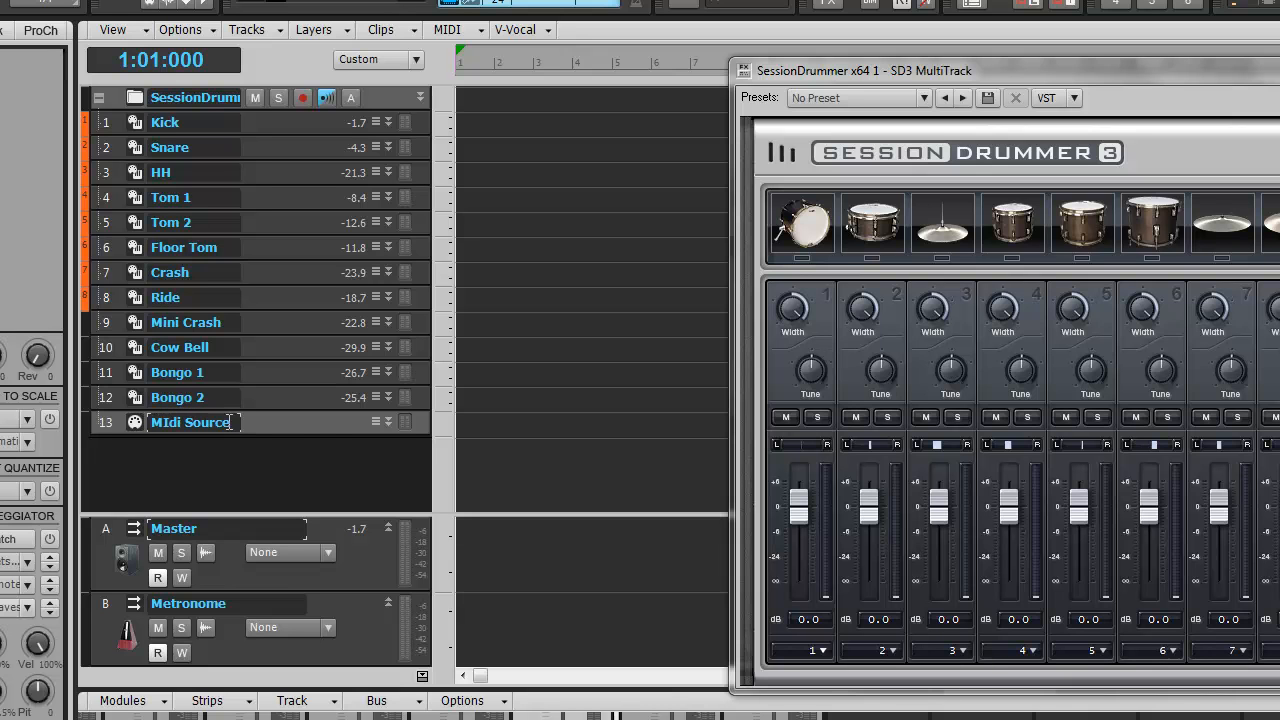
pyautogui.press('Return')
# Audition the kick, snare, hi-hat, both toms and floor tom from the Session Drummer pads
pyautogui.click(808, 222)
pyautogui.click(872, 222)
pyautogui.click(942, 222)
pyautogui.click(1012, 222)
pyautogui.click(1082, 222)
pyautogui.click(1152, 222)
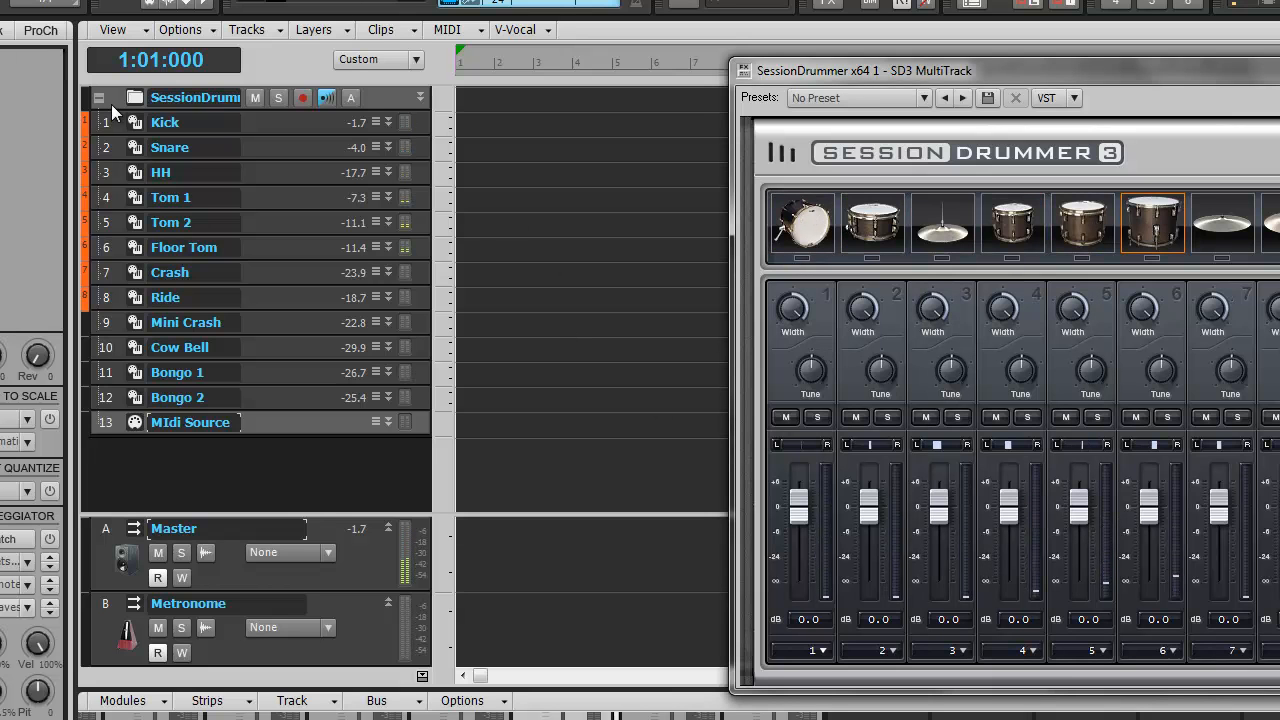
# Collapse the SessionDrummer track folder, rename it as Drum Kit, and expand it again
pyautogui.click(98, 99)
pyautogui.click(98, 100)
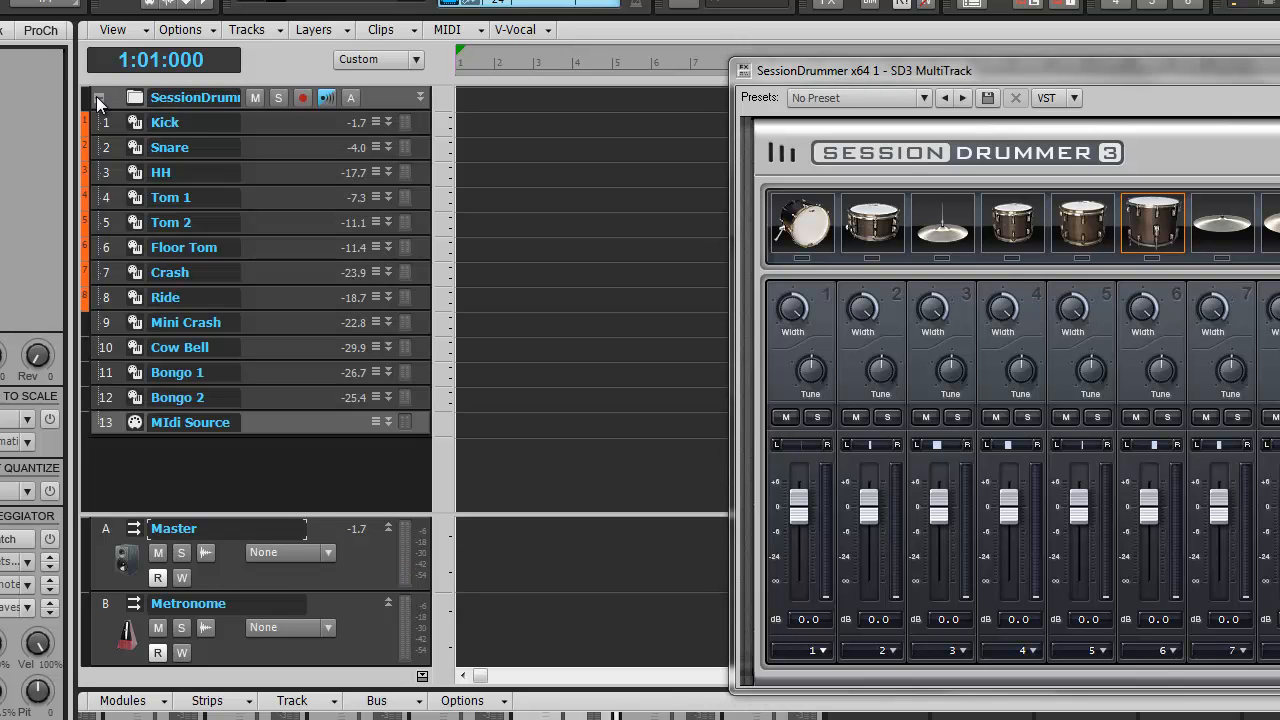
pyautogui.click(98, 99)
pyautogui.click(98, 99)
pyautogui.click(98, 99)
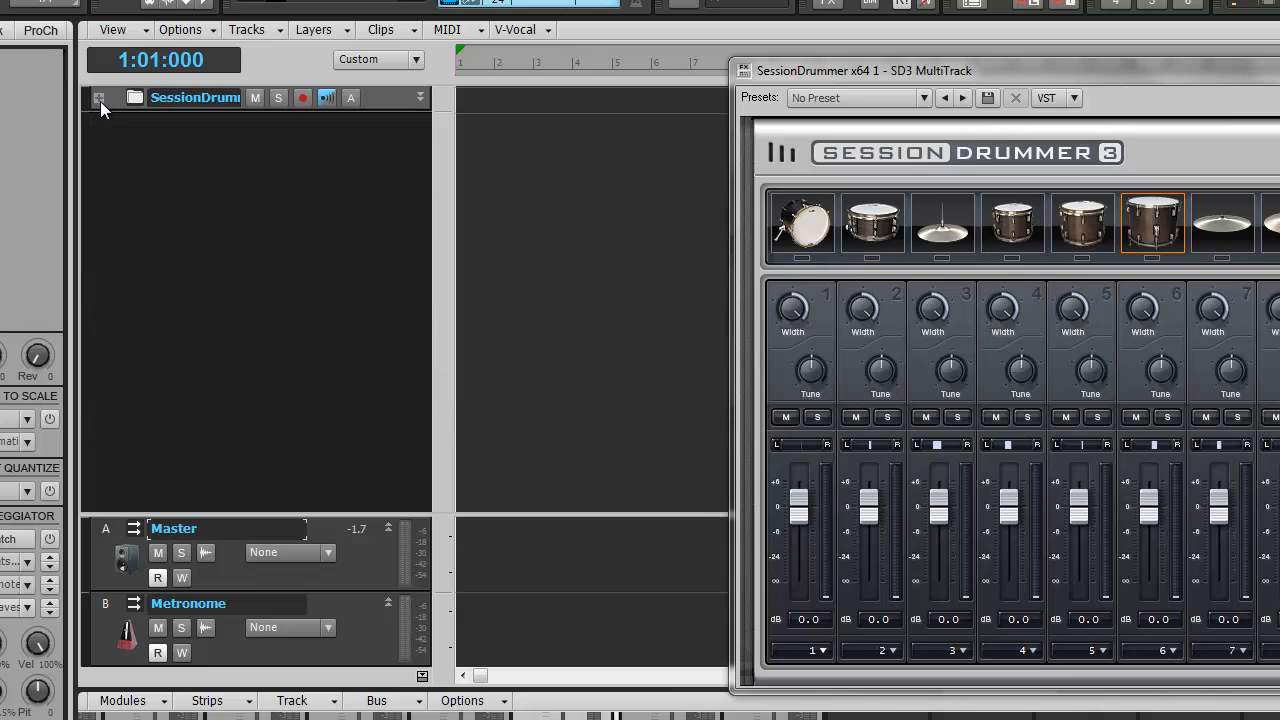
pyautogui.doubleClick(207, 97)
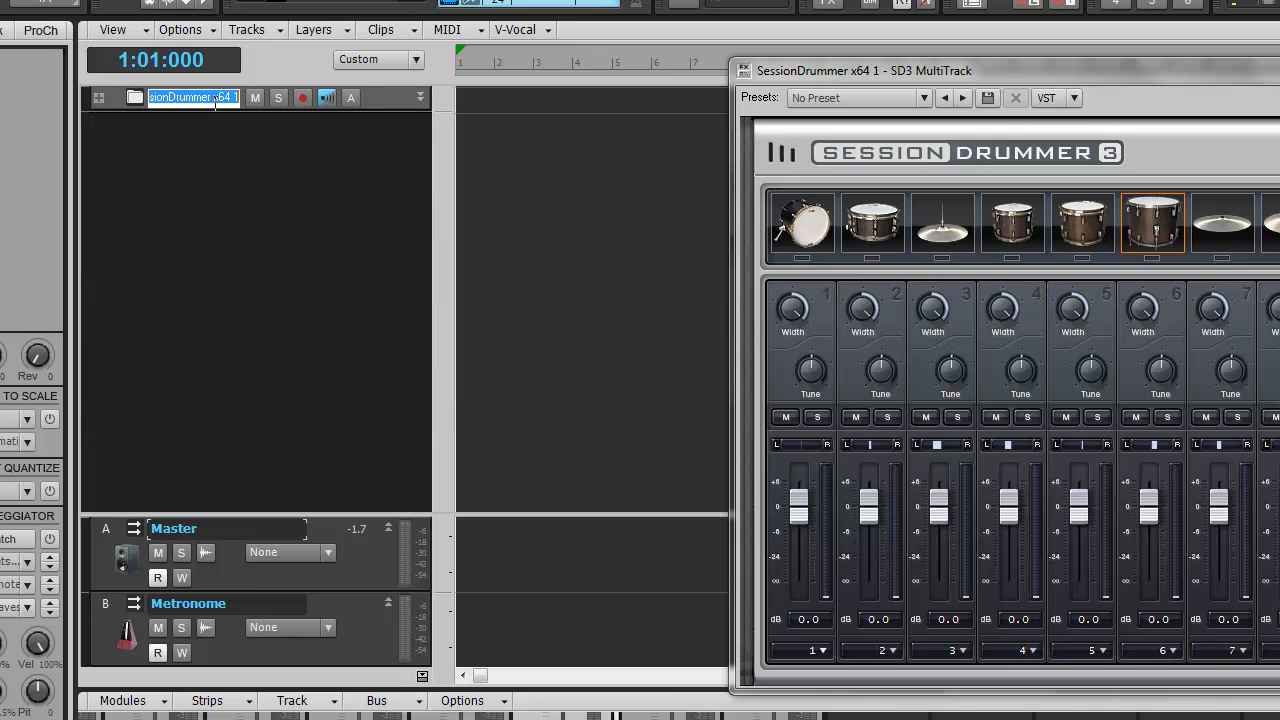
pyautogui.write('Drum Kit')
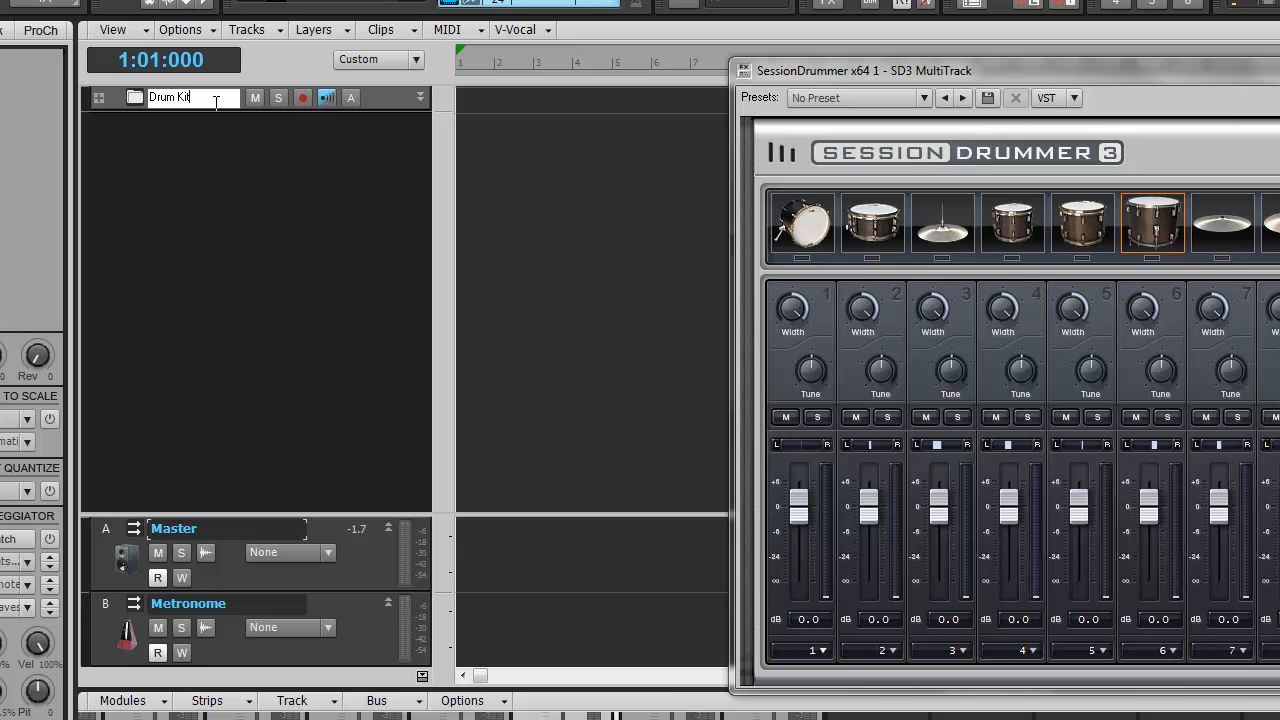
pyautogui.press('Return')
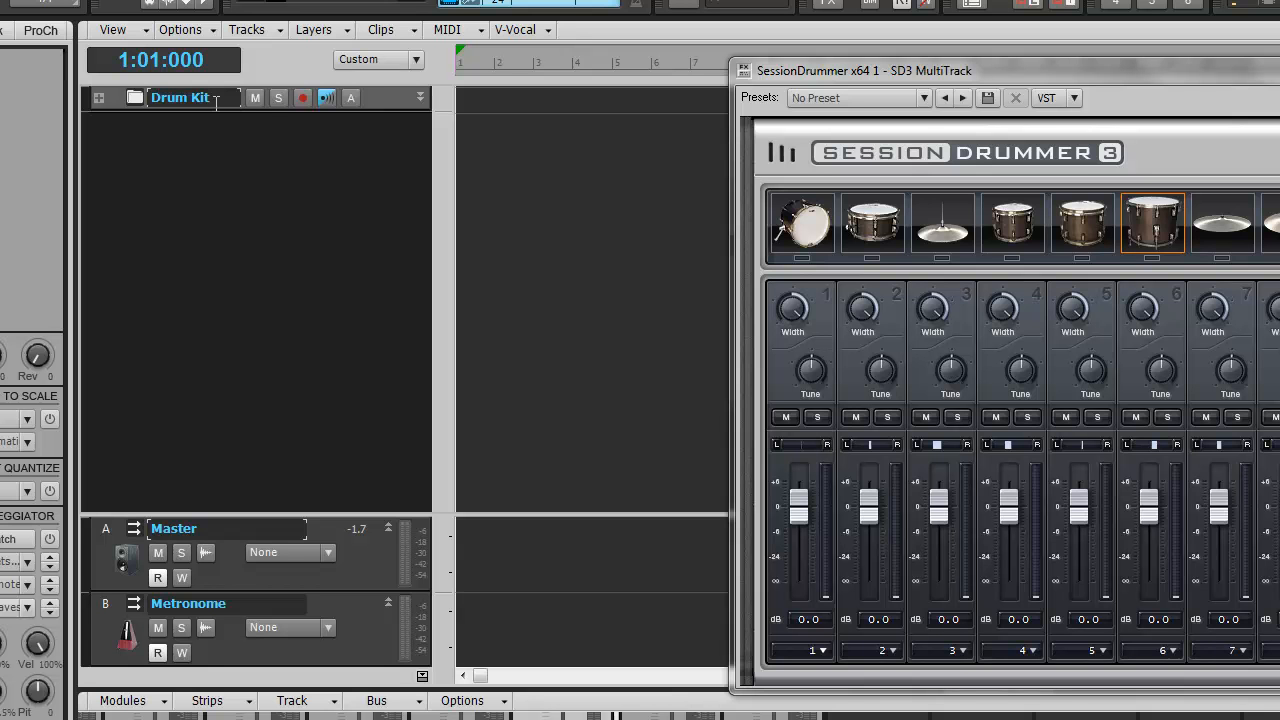
pyautogui.click(100, 97)
# Switch Session Drummer 3 to its drum kit view and close its window
pyautogui.moveTo(1034, 70); pyautogui.dragTo(947, 131)
pyautogui.moveTo(513, 122); pyautogui.dragTo(659, 74)
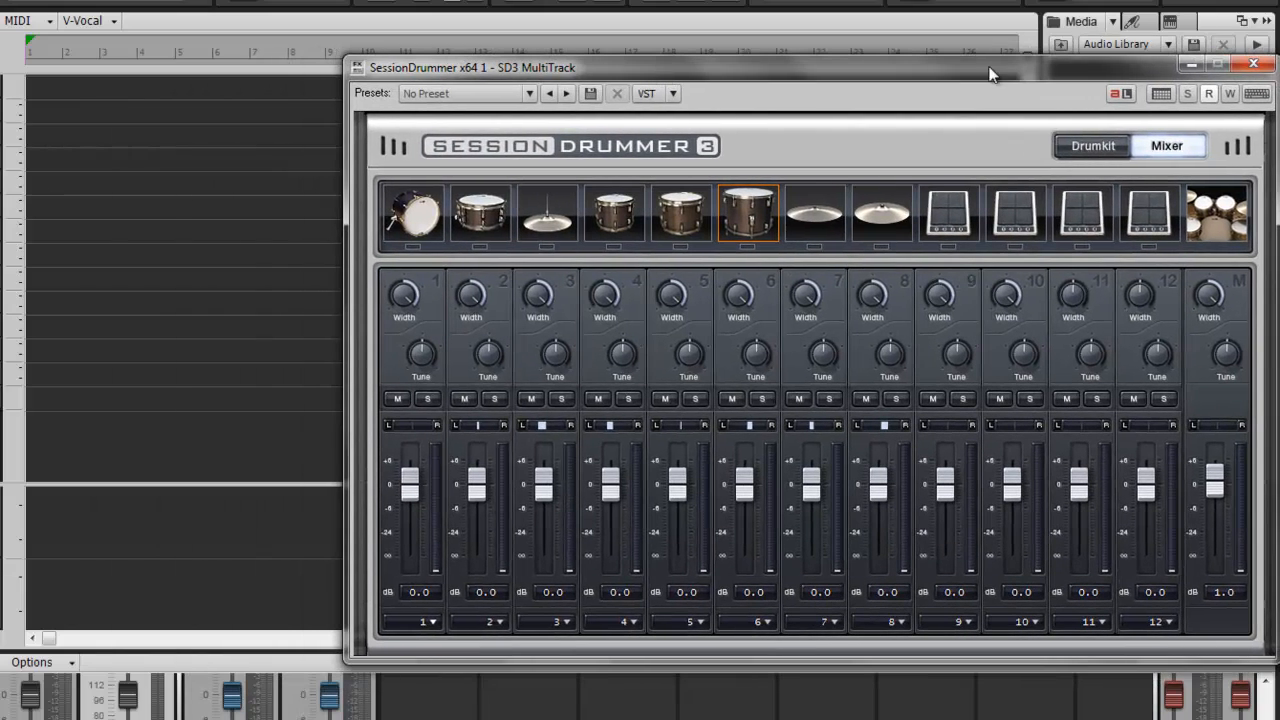
pyautogui.moveTo(986, 67); pyautogui.dragTo(942, 67)
pyautogui.click(1050, 146)
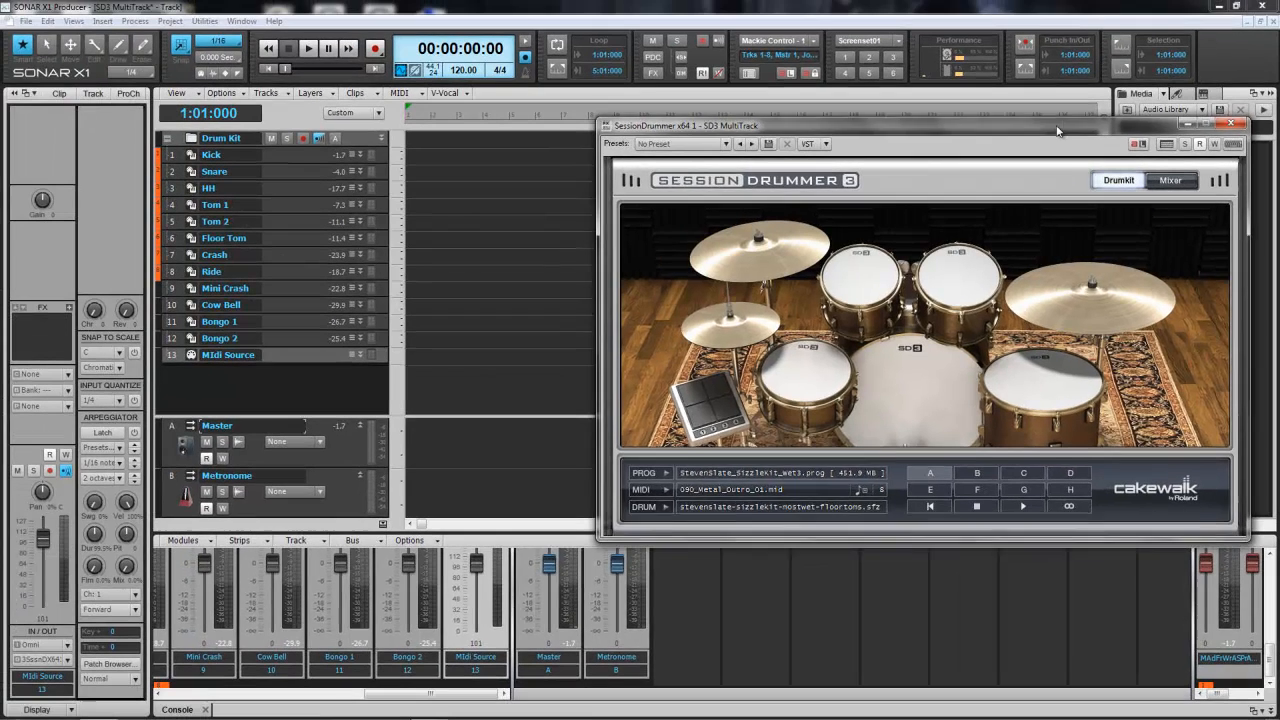
pyautogui.moveTo(1022, 104); pyautogui.dragTo(1013, 108)
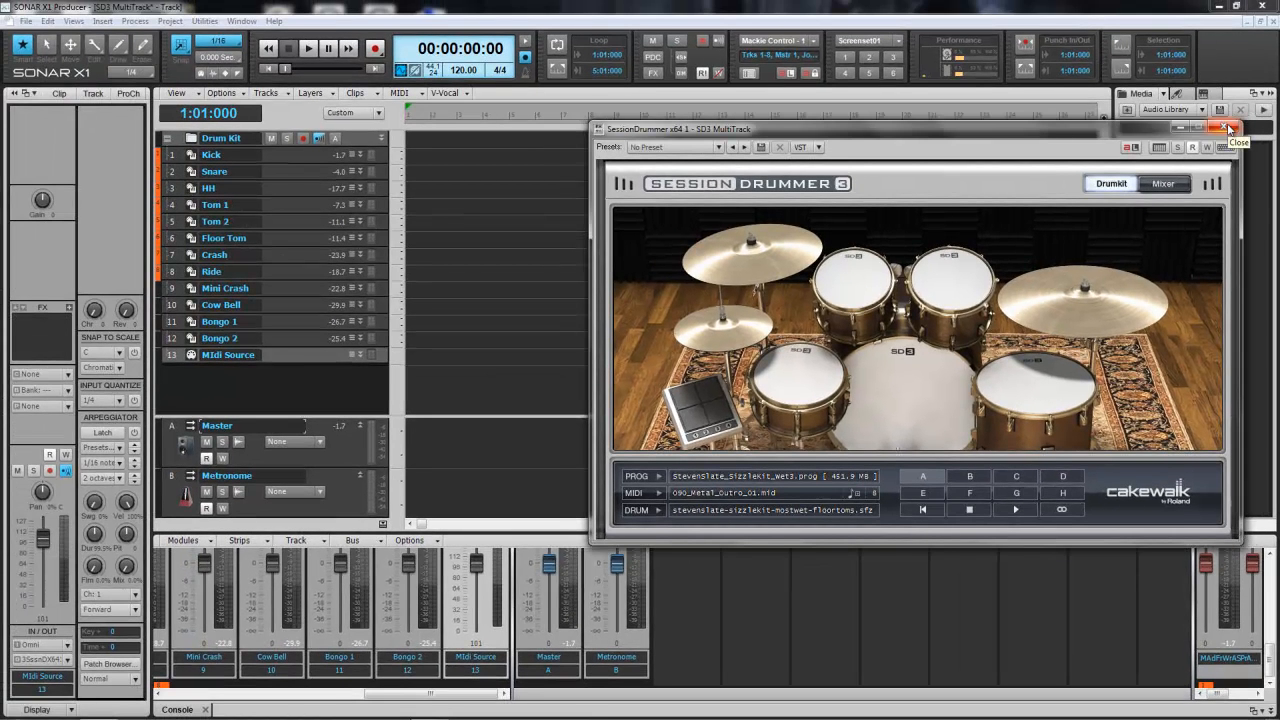
pyautogui.click(1230, 129)
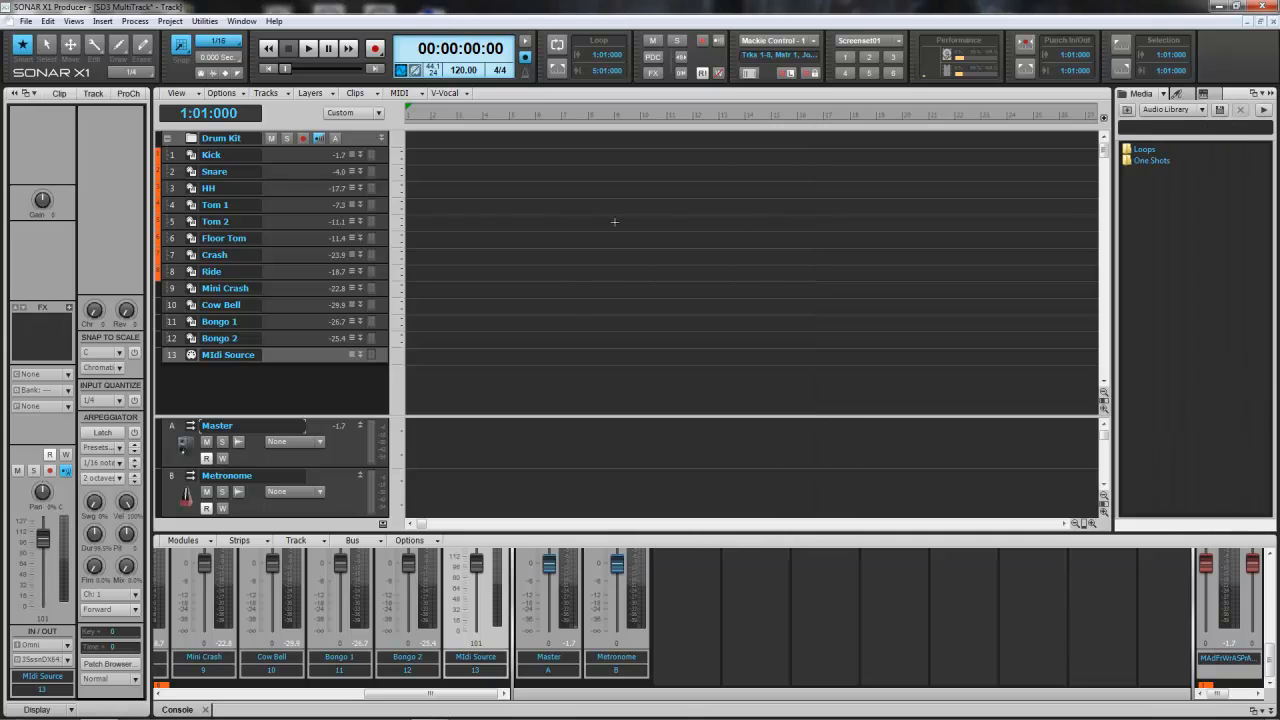
# Maximize the console, widen its track strip area to fit all the drum channels, and restore the console's docked size
pyautogui.doubleClick(180, 711)
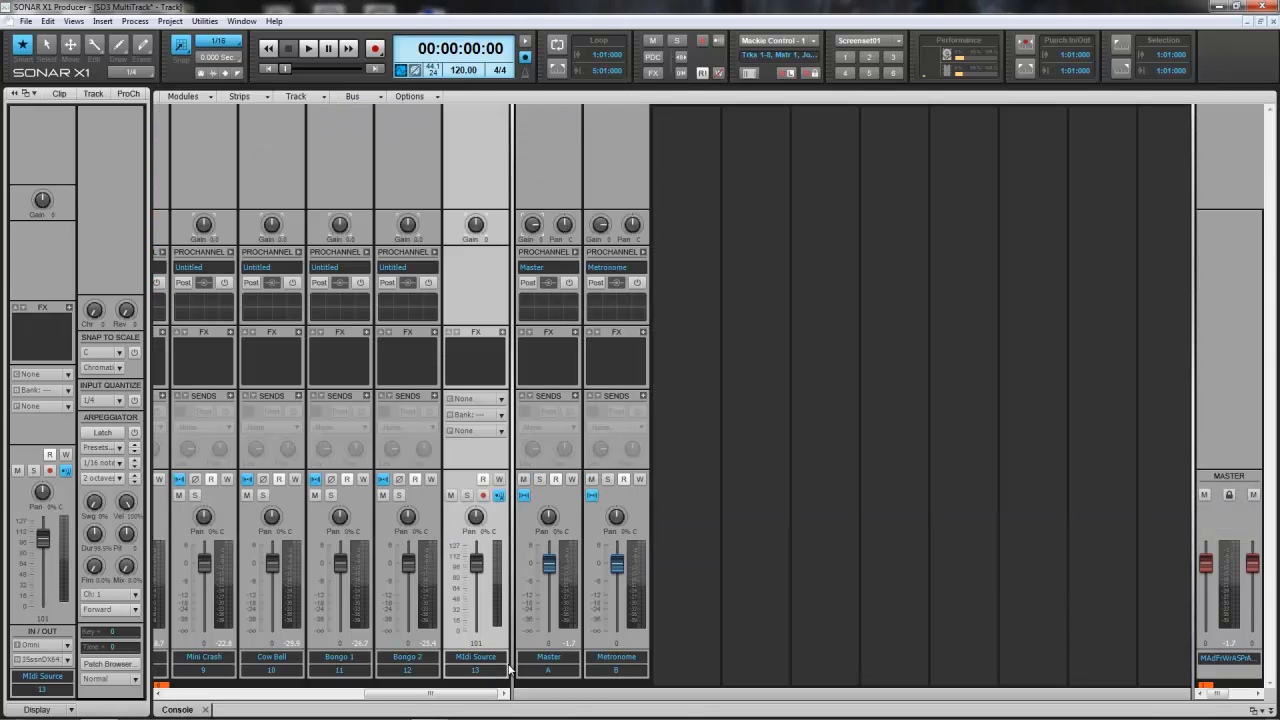
pyautogui.moveTo(510, 661); pyautogui.dragTo(1033, 613)
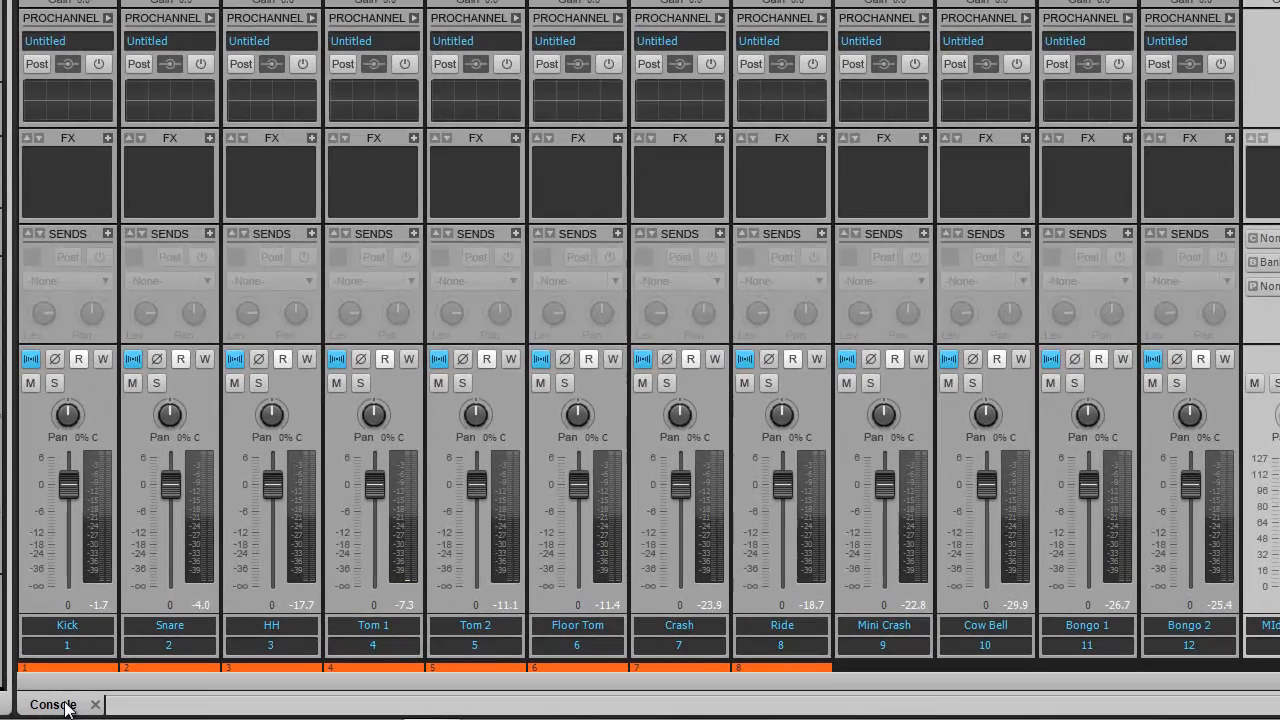
pyautogui.doubleClick(184, 708)
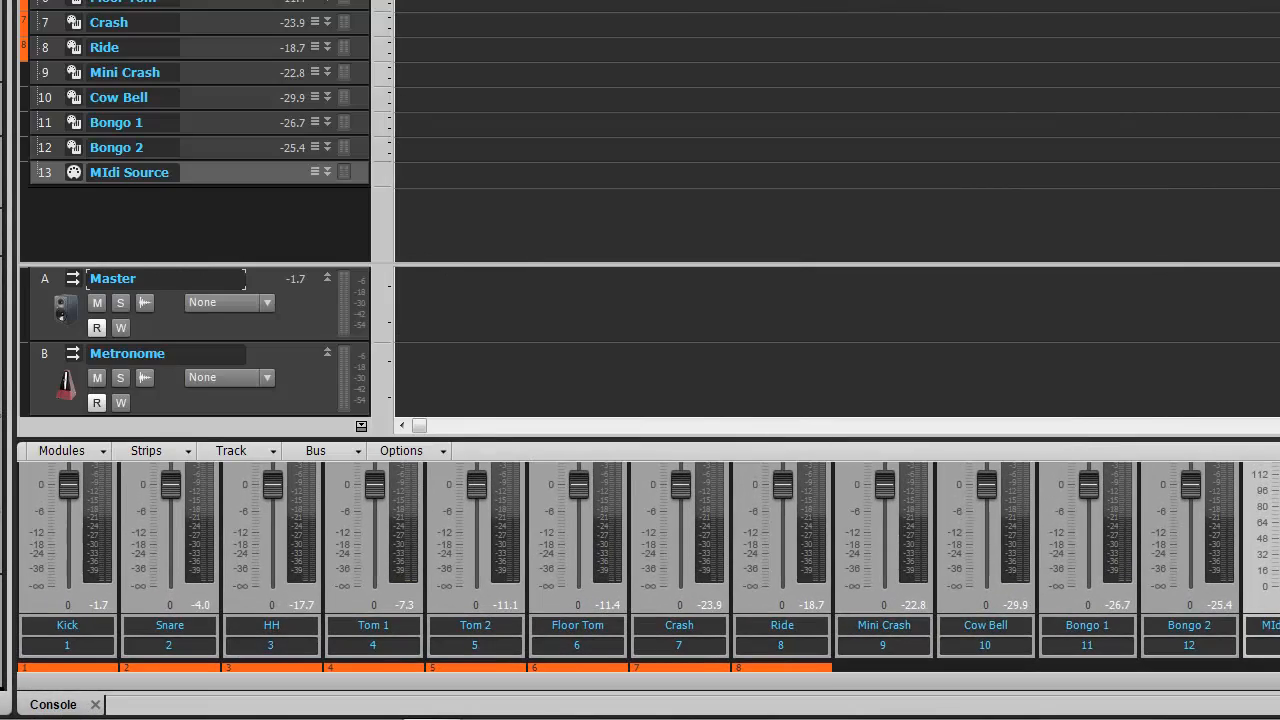
# Open Session Drummer from the MIdi Source track and audition kit pieces including the high tom, kick and snare
pyautogui.click(73, 172)
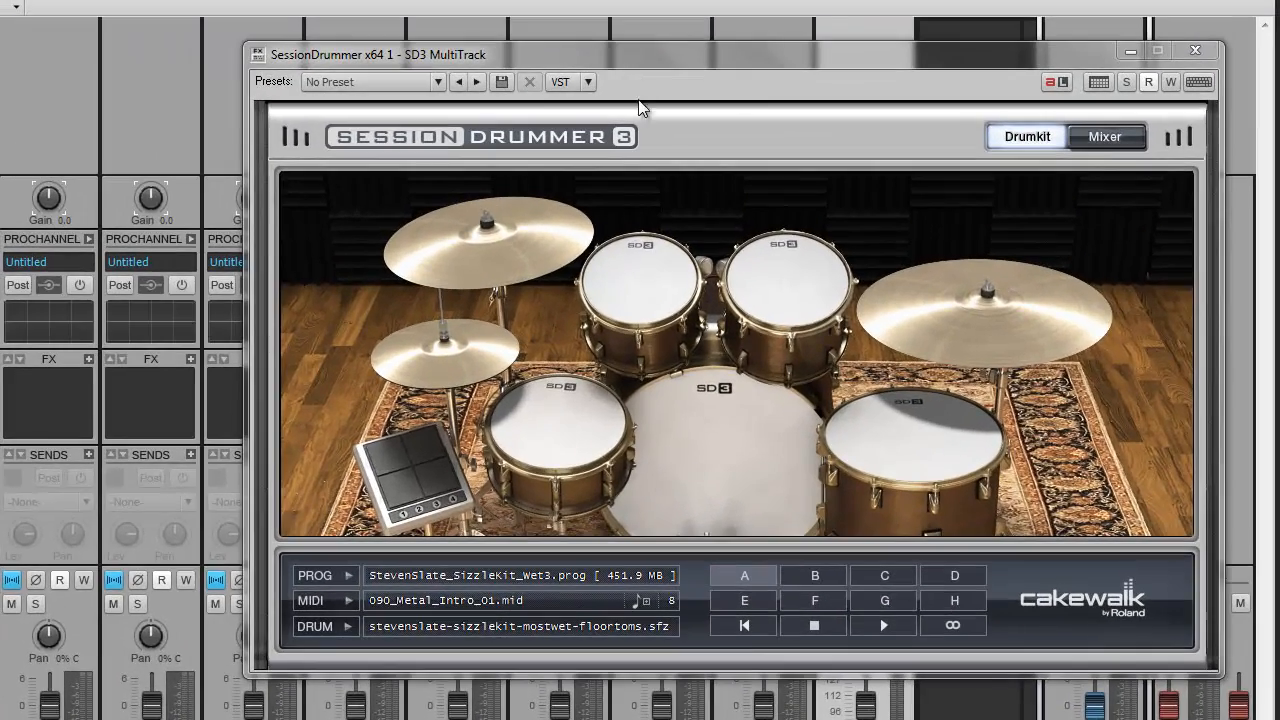
pyautogui.click(655, 292)
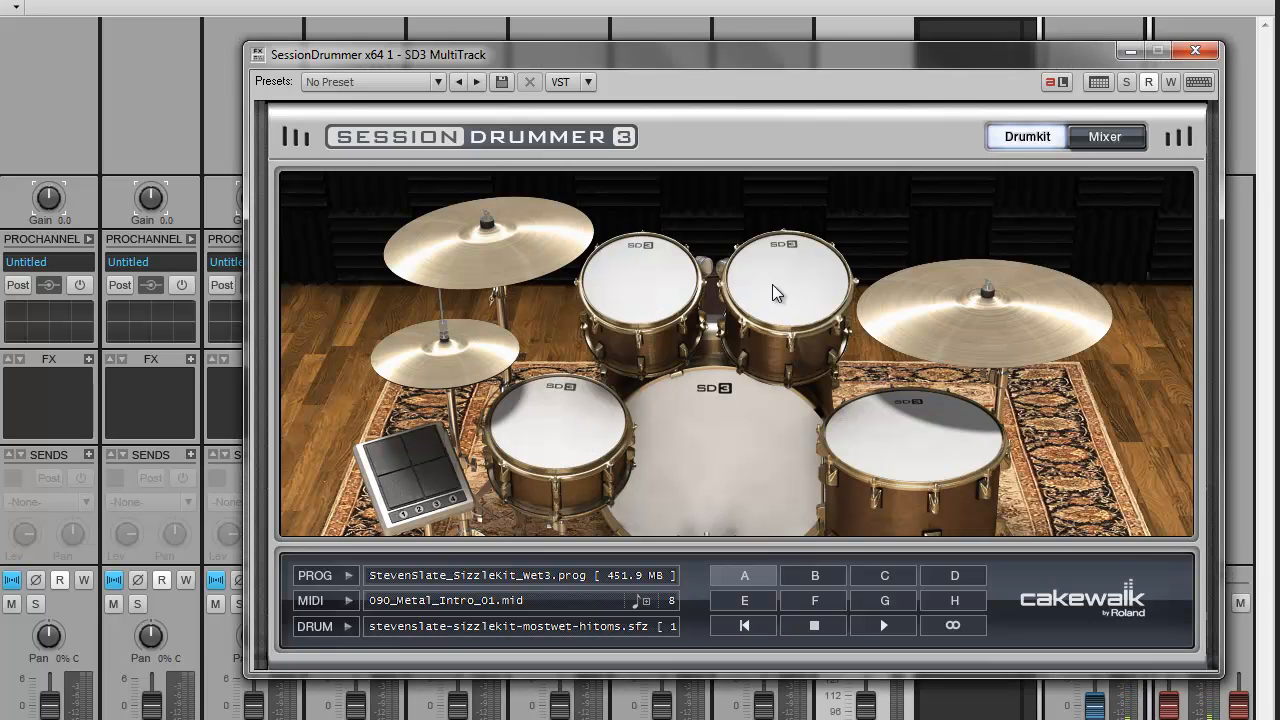
pyautogui.click(954, 361)
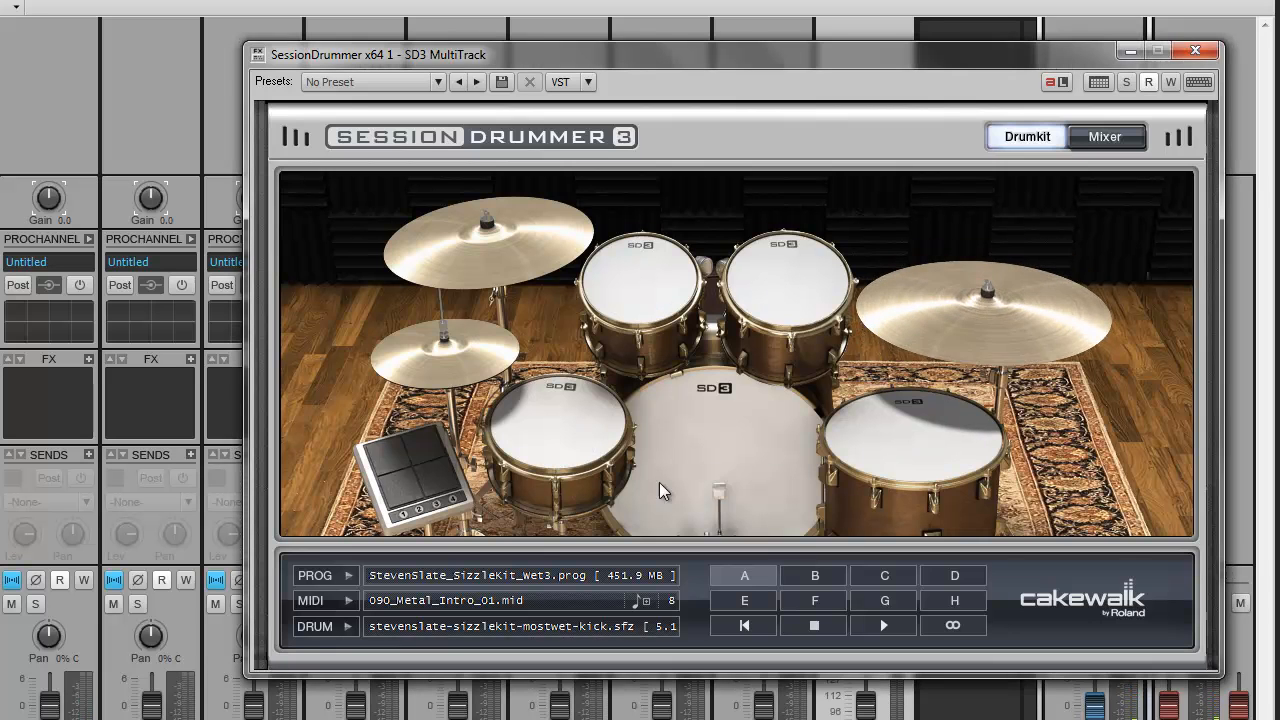
pyautogui.click(533, 421)
pyautogui.click(545, 431)
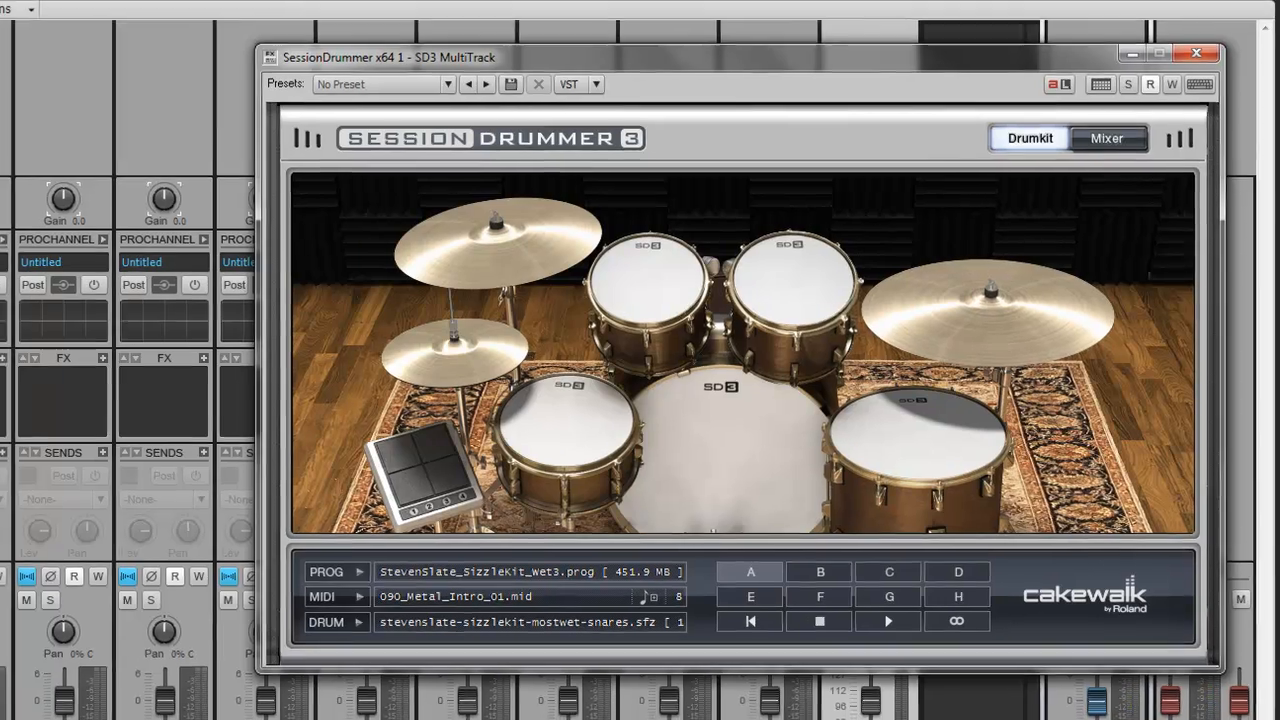
# Pan the Snare channel to 64% left and then 100% left, auditioning the snare at each setting
pyautogui.click(253, 517)
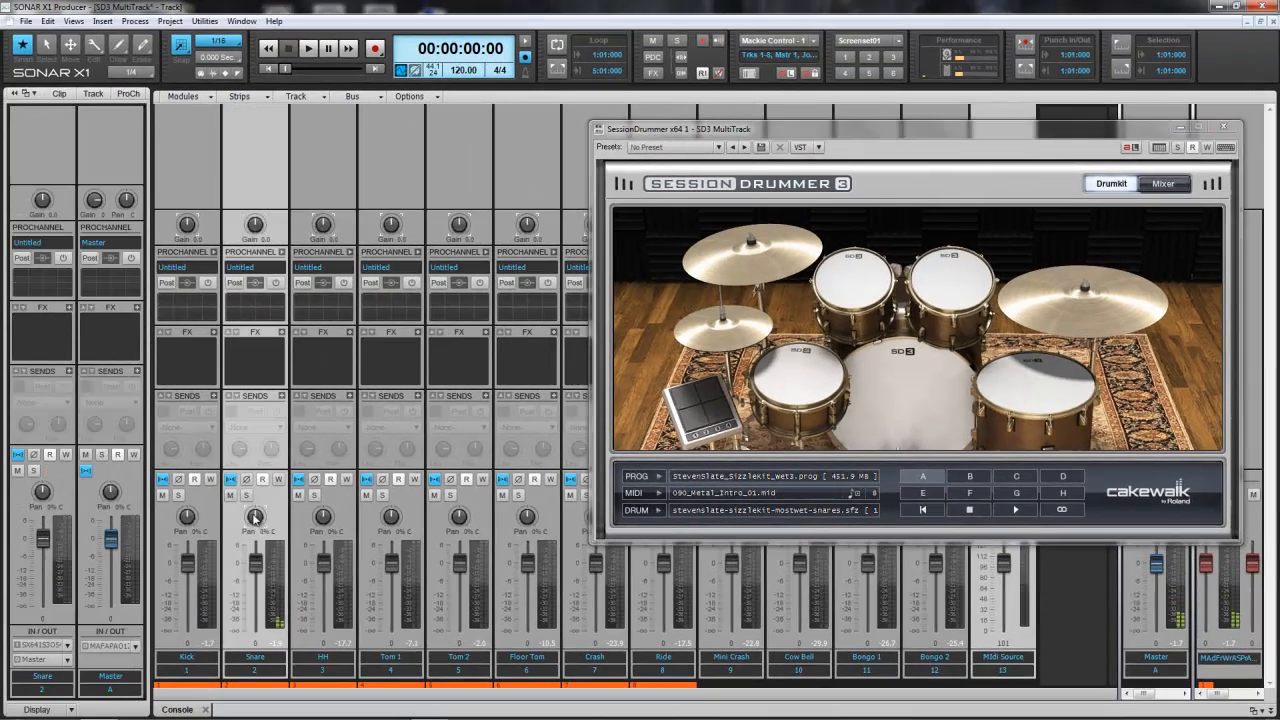
pyautogui.moveTo(254, 518); pyautogui.dragTo(254, 519)
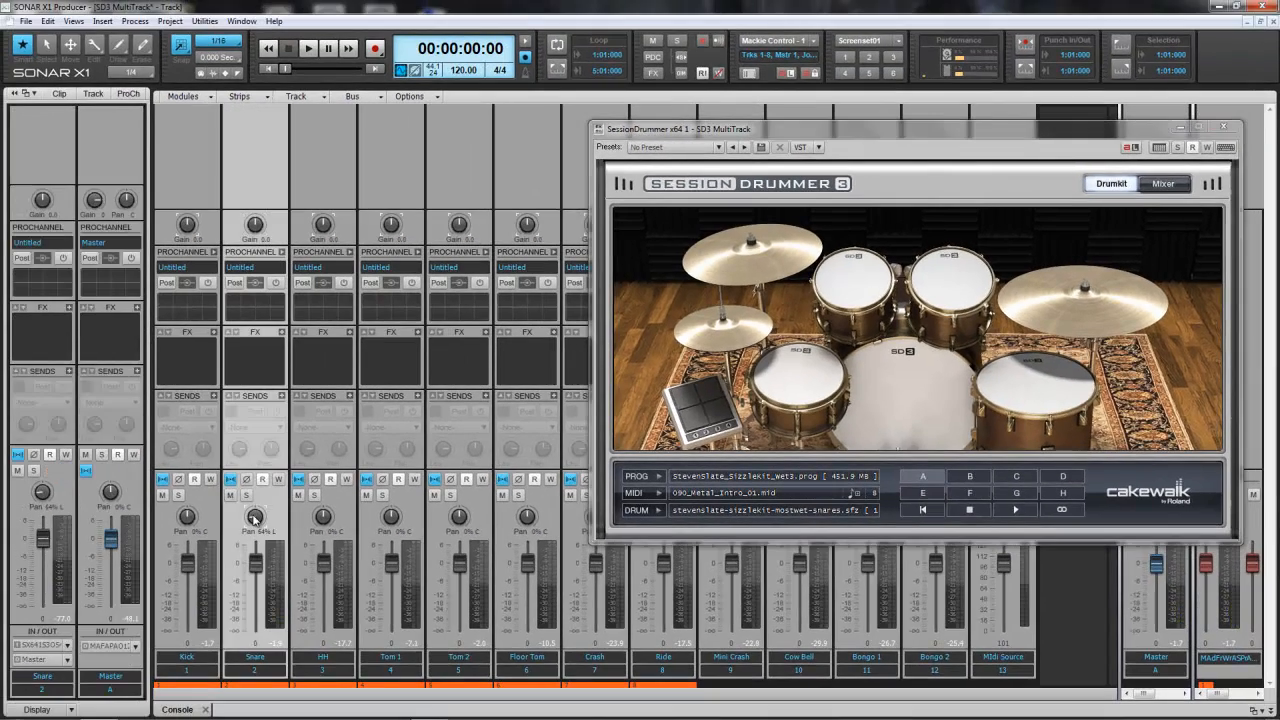
pyautogui.click(808, 387)
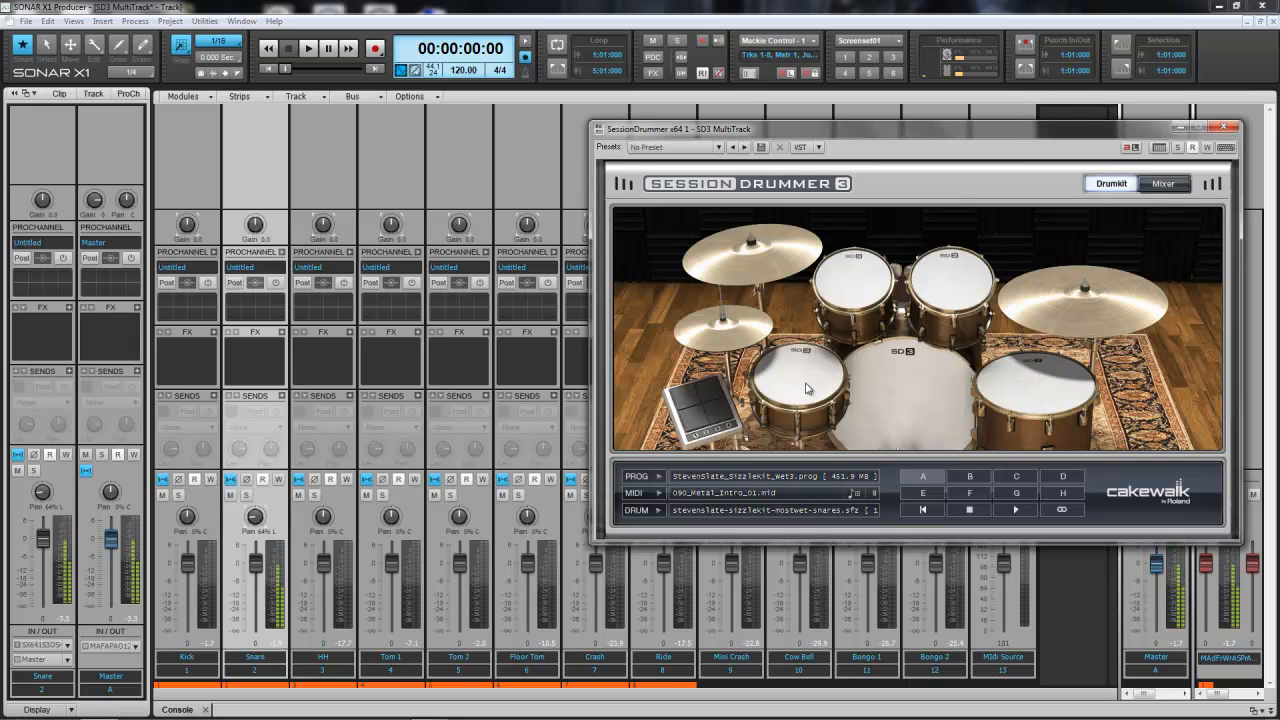
pyautogui.moveTo(254, 518); pyautogui.dragTo(258, 522)
pyautogui.click(833, 381)
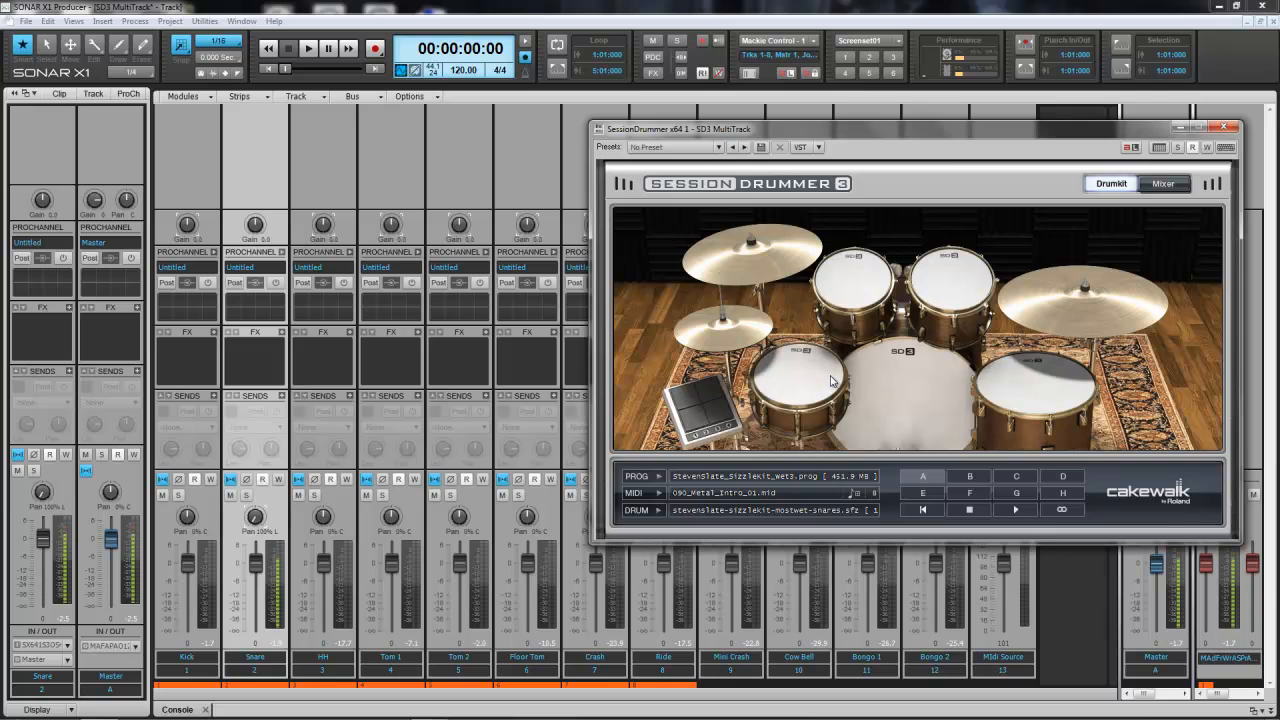
# Set the Snare channel's pan near centre, at 3% right, and audition the snare
pyautogui.moveTo(255, 517); pyautogui.dragTo(256, 516)
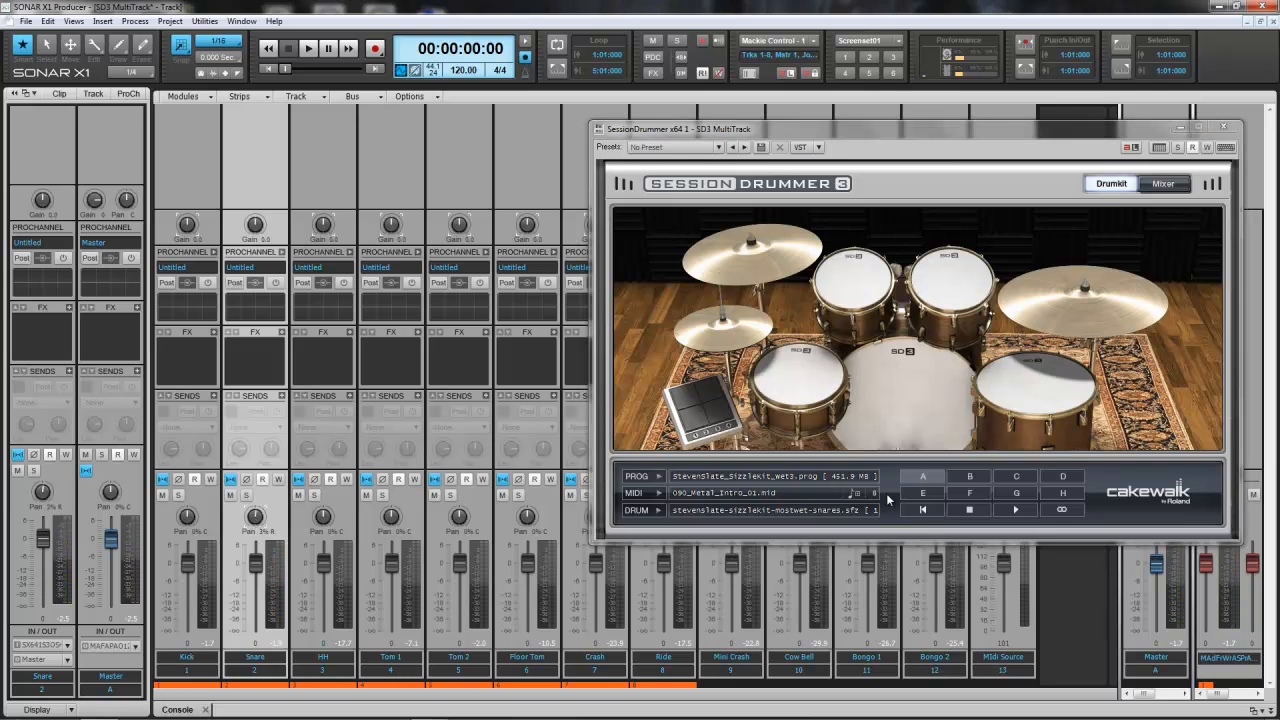
pyautogui.click(838, 398)
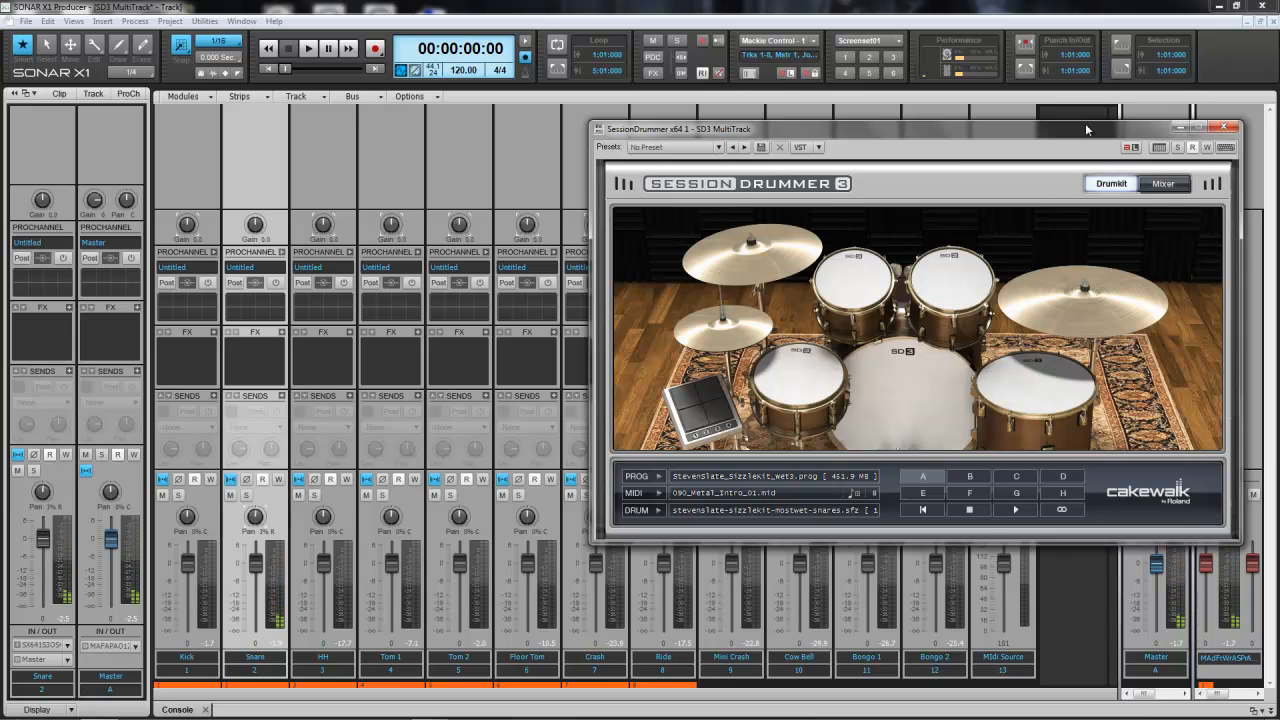
# Close the Session Drummer window to clear the view of the console
pyautogui.moveTo(1085, 124); pyautogui.dragTo(992, 137)
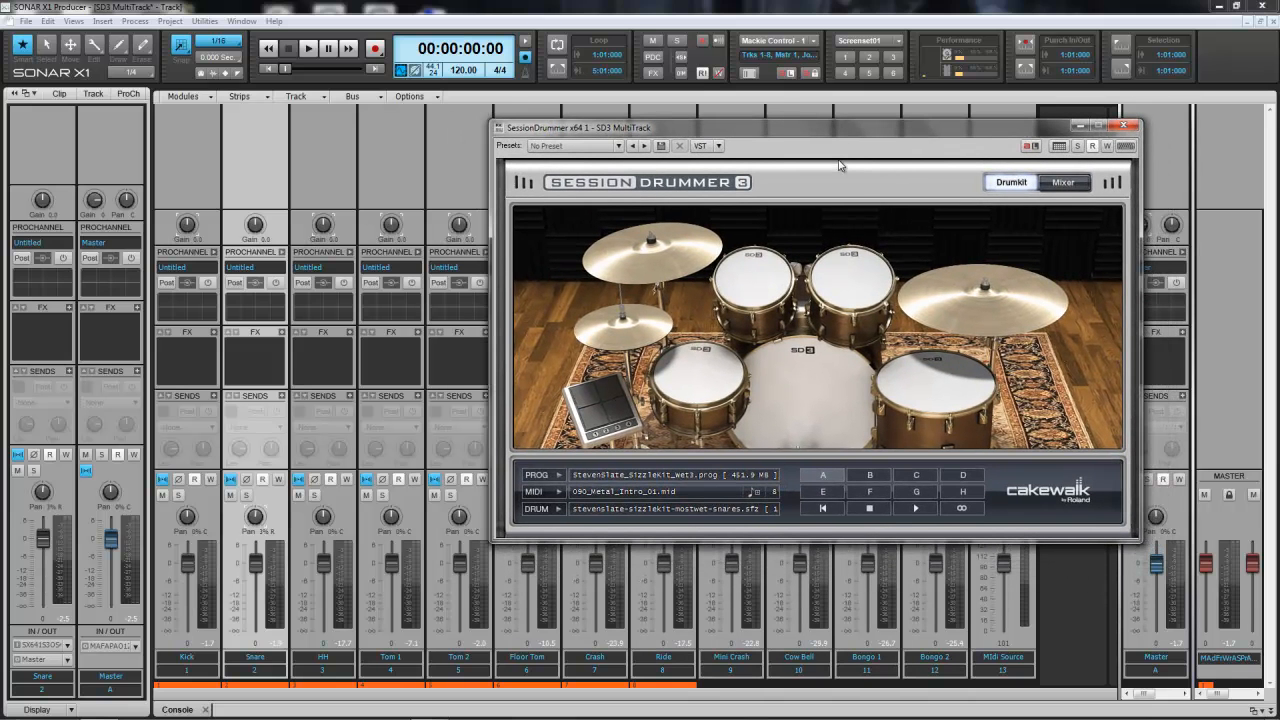
pyautogui.moveTo(841, 133); pyautogui.dragTo(859, 159)
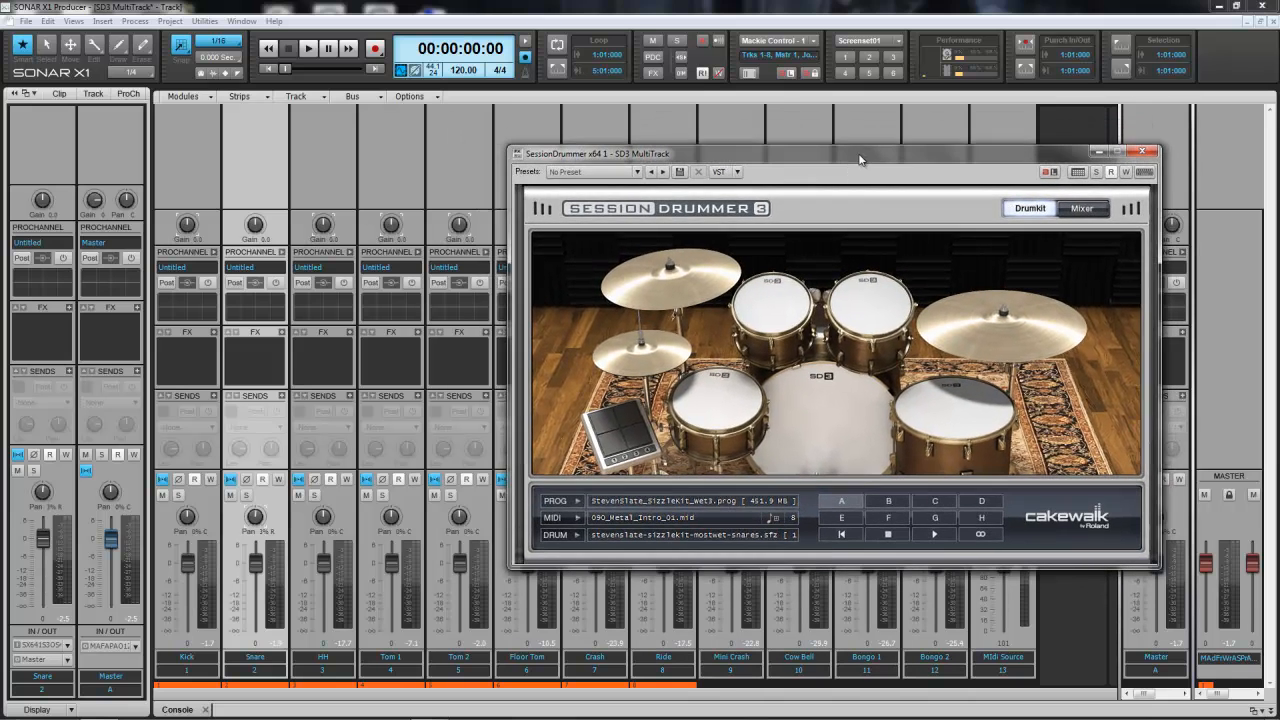
pyautogui.click(22, 21)
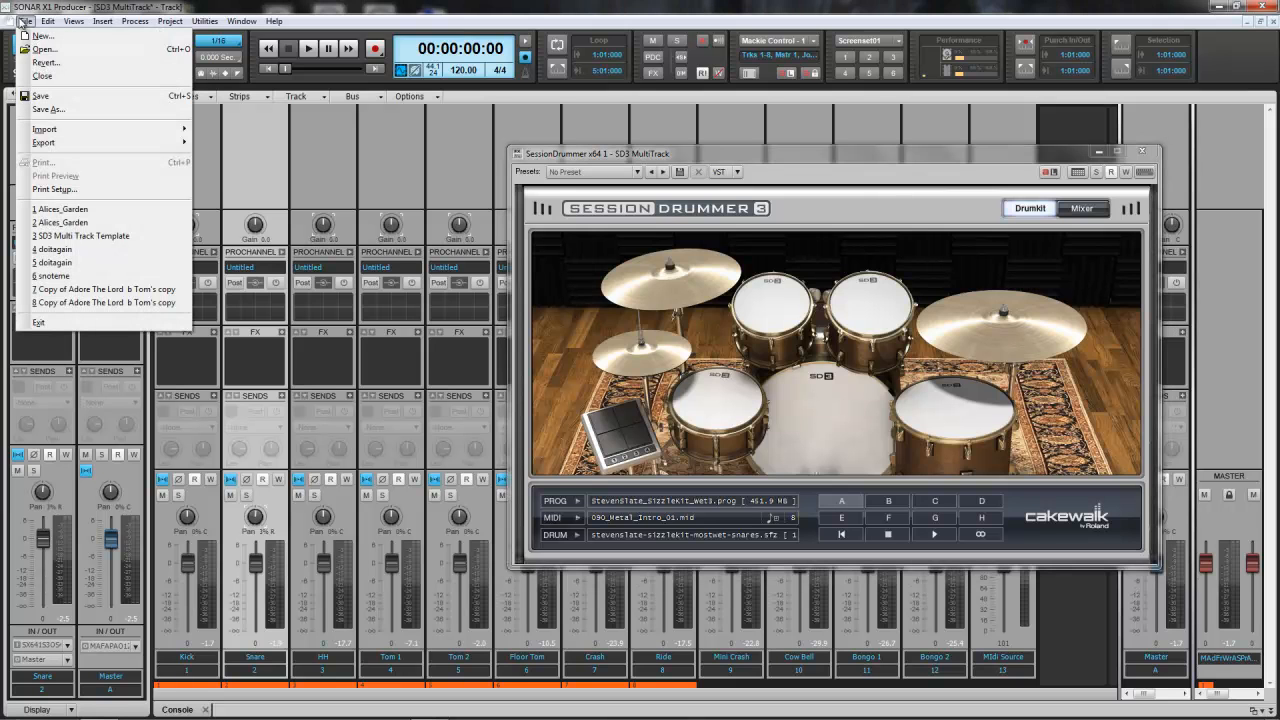
pyautogui.moveTo(47, 21)
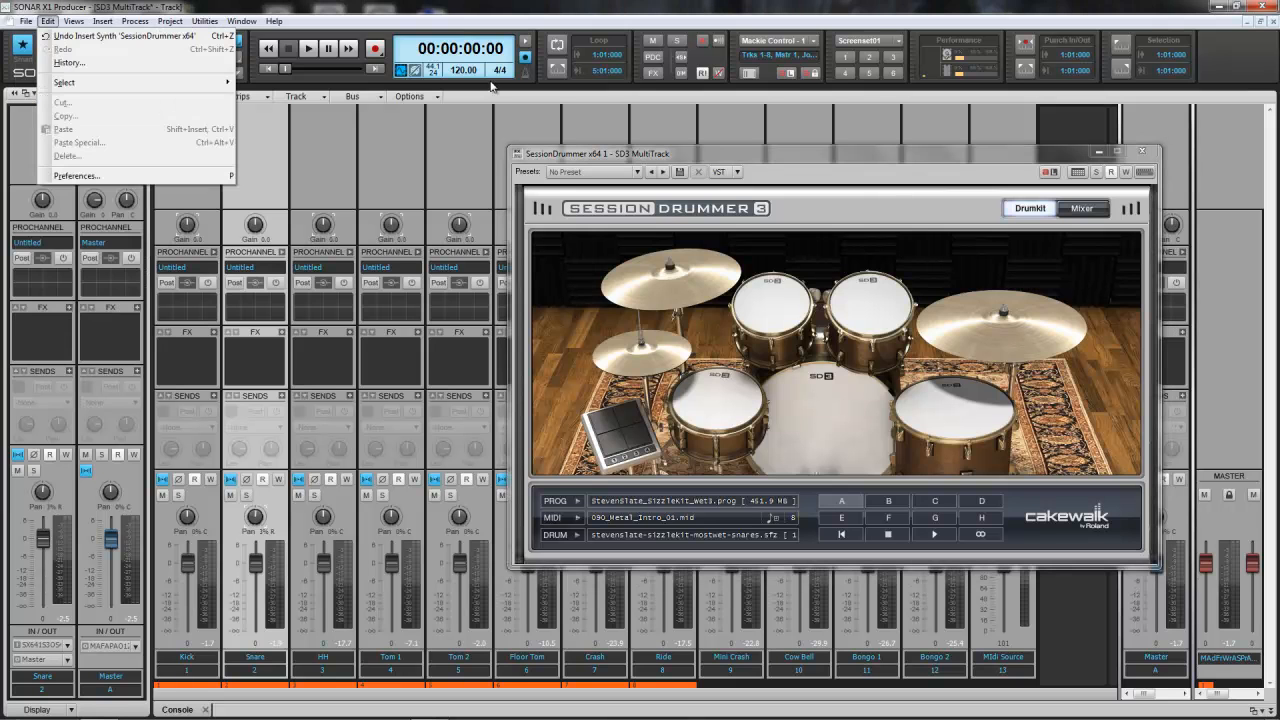
pyautogui.click(1143, 153)
# Start saving a copy of the SD3 MultiTrack project with Template as the file type
pyautogui.click(27, 21)
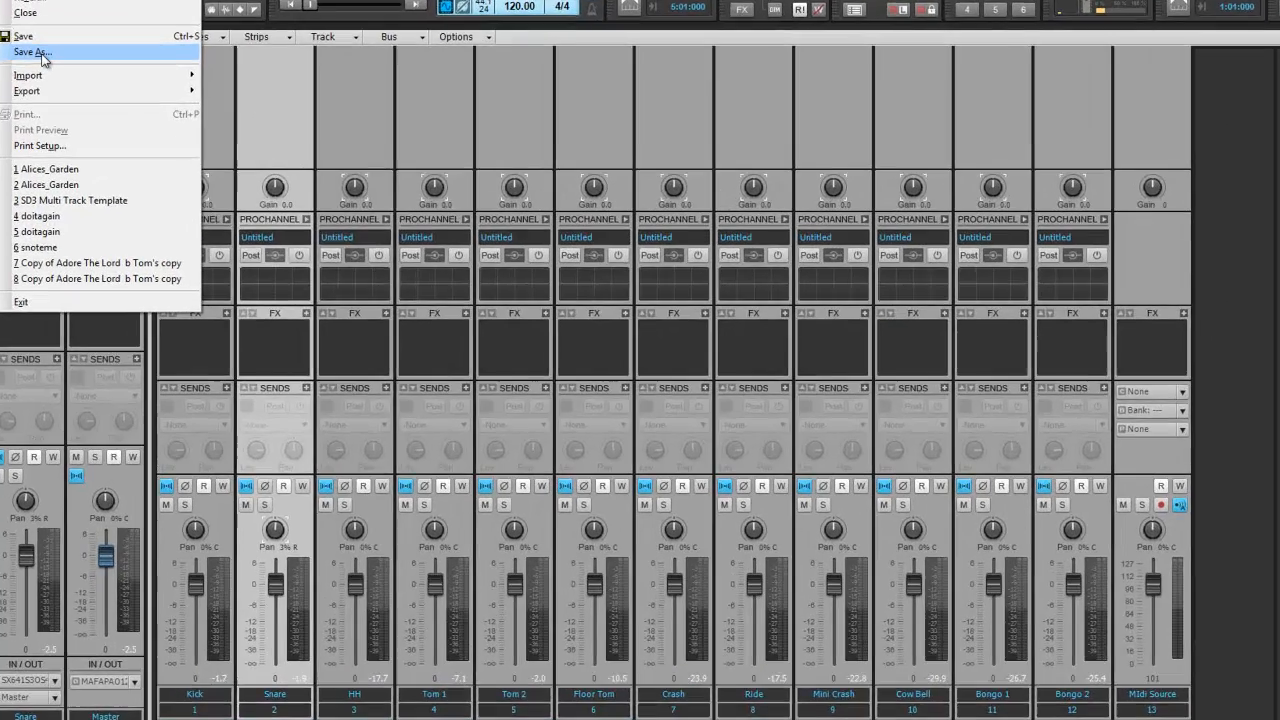
pyautogui.click(55, 110)
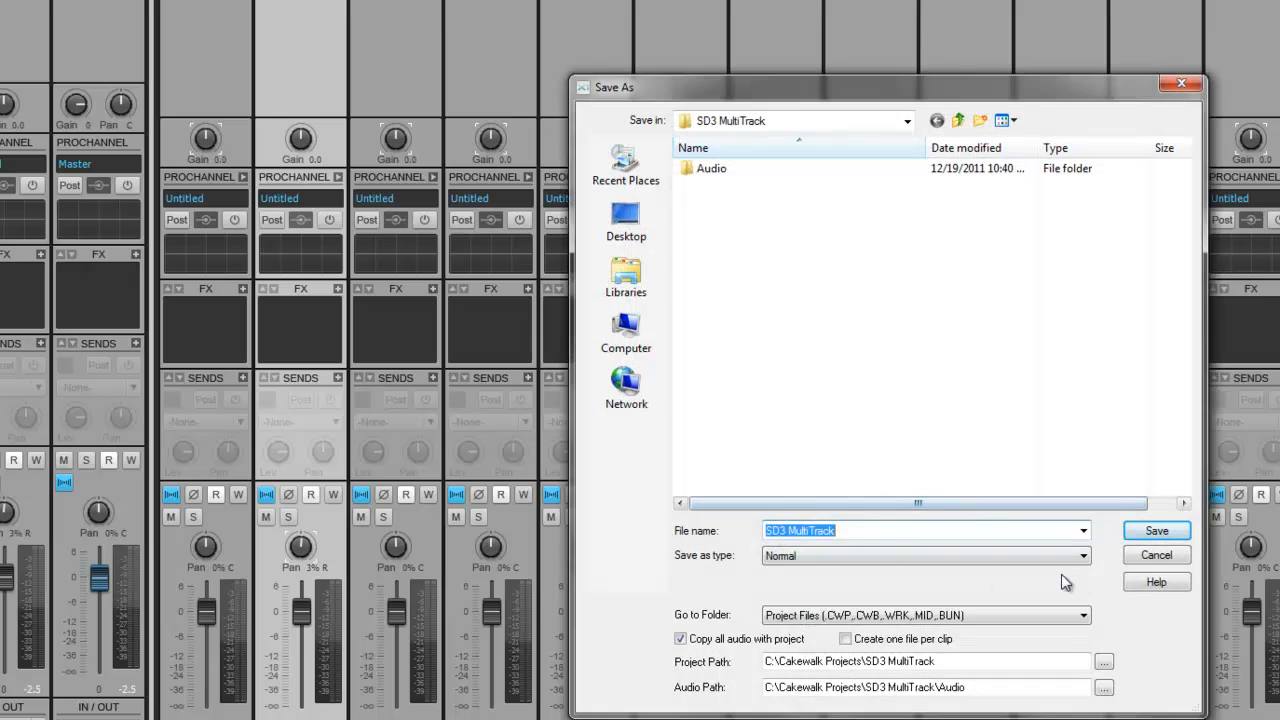
pyautogui.click(1085, 558)
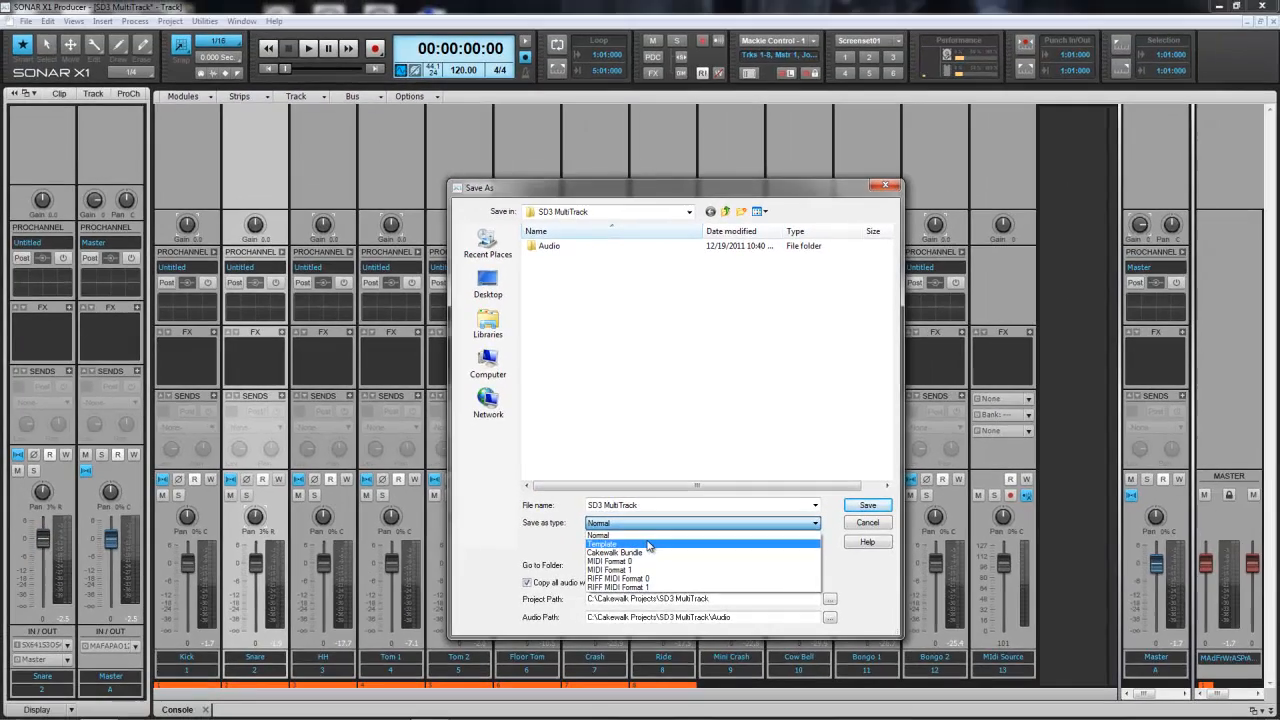
pyautogui.click(648, 544)
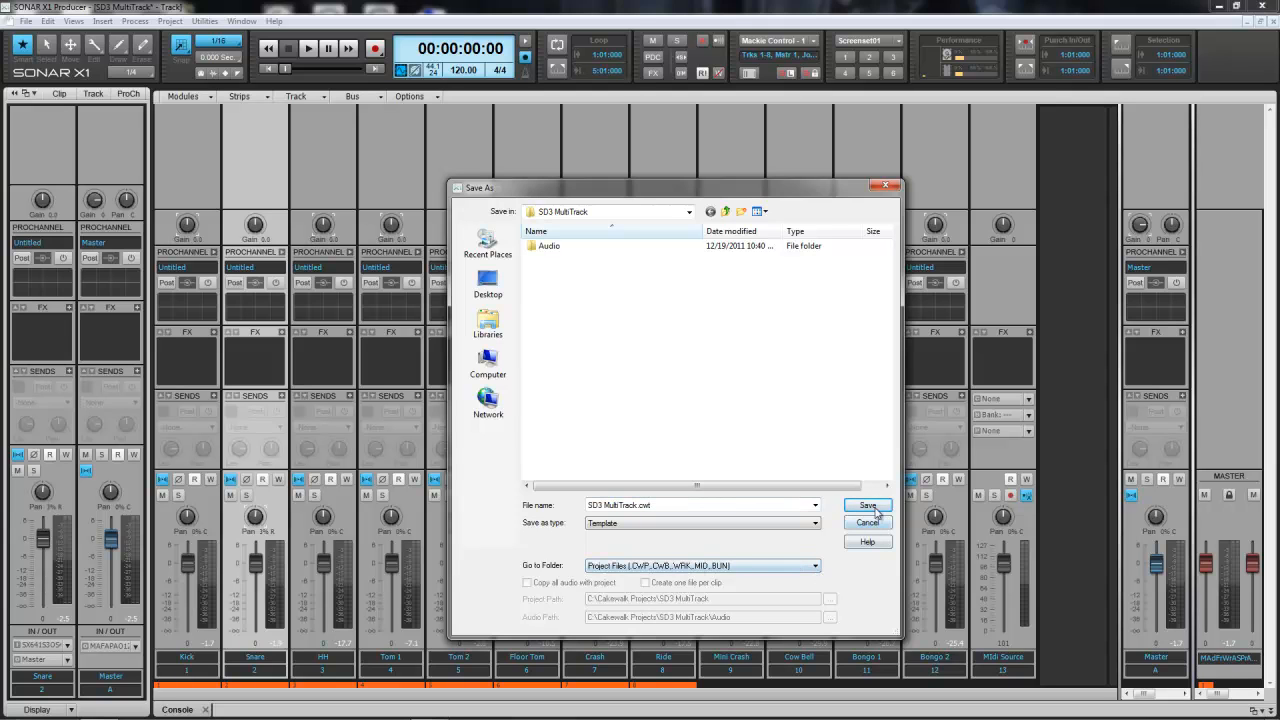
# Save the SD3 MultiTrack template into the Project Templates folder under Cakewalk Content, SONAR X1 Producer on the C: drive
pyautogui.click(725, 212)
pyautogui.click(726, 212)
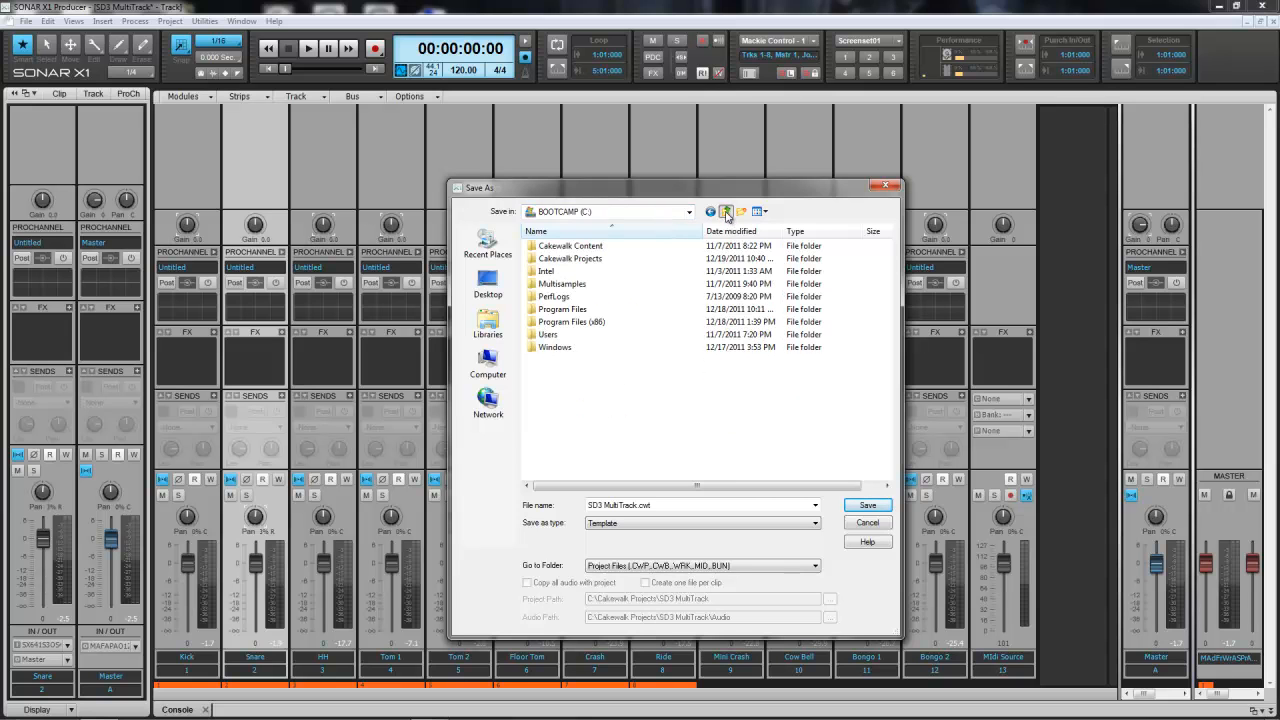
pyautogui.doubleClick(585, 247)
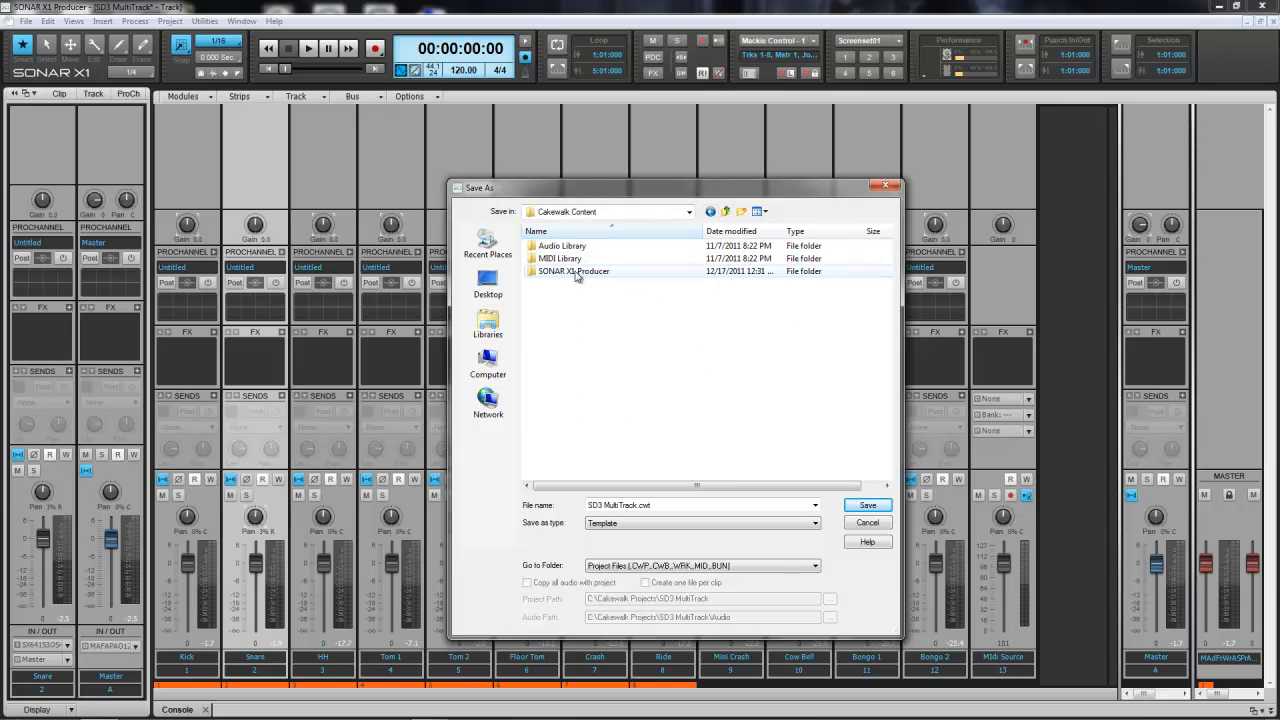
pyautogui.click(725, 212)
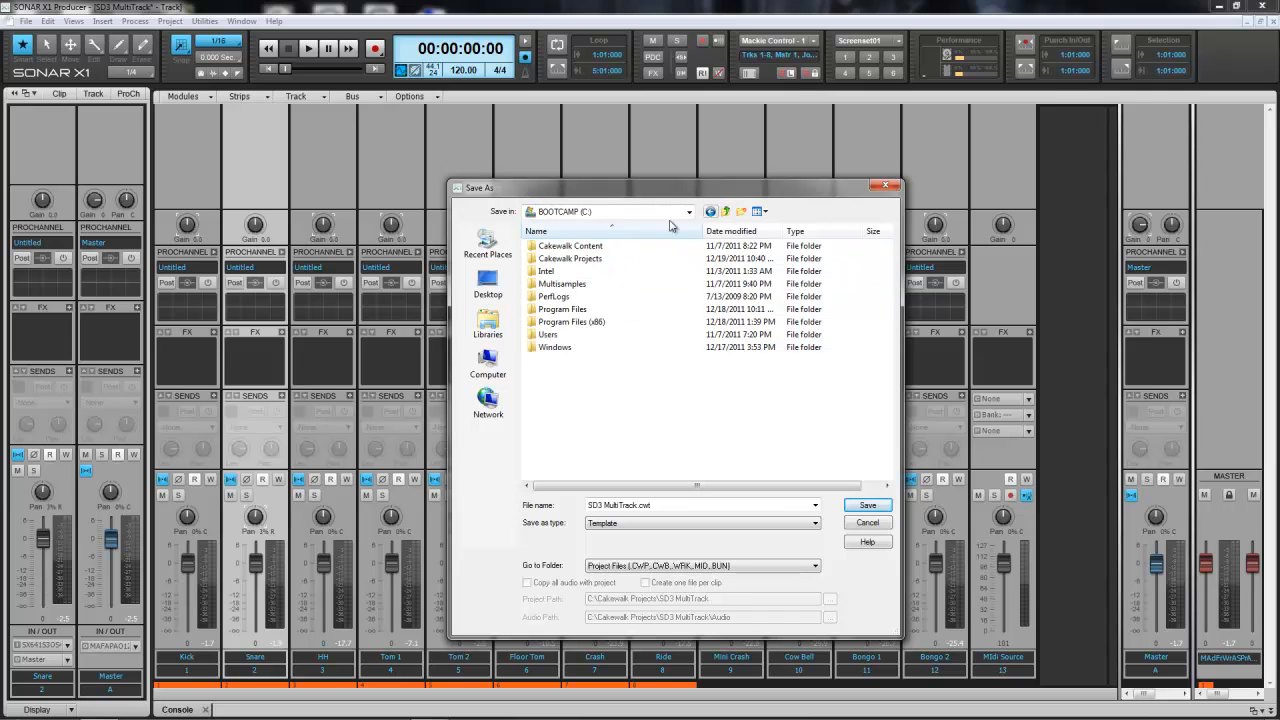
pyautogui.doubleClick(587, 249)
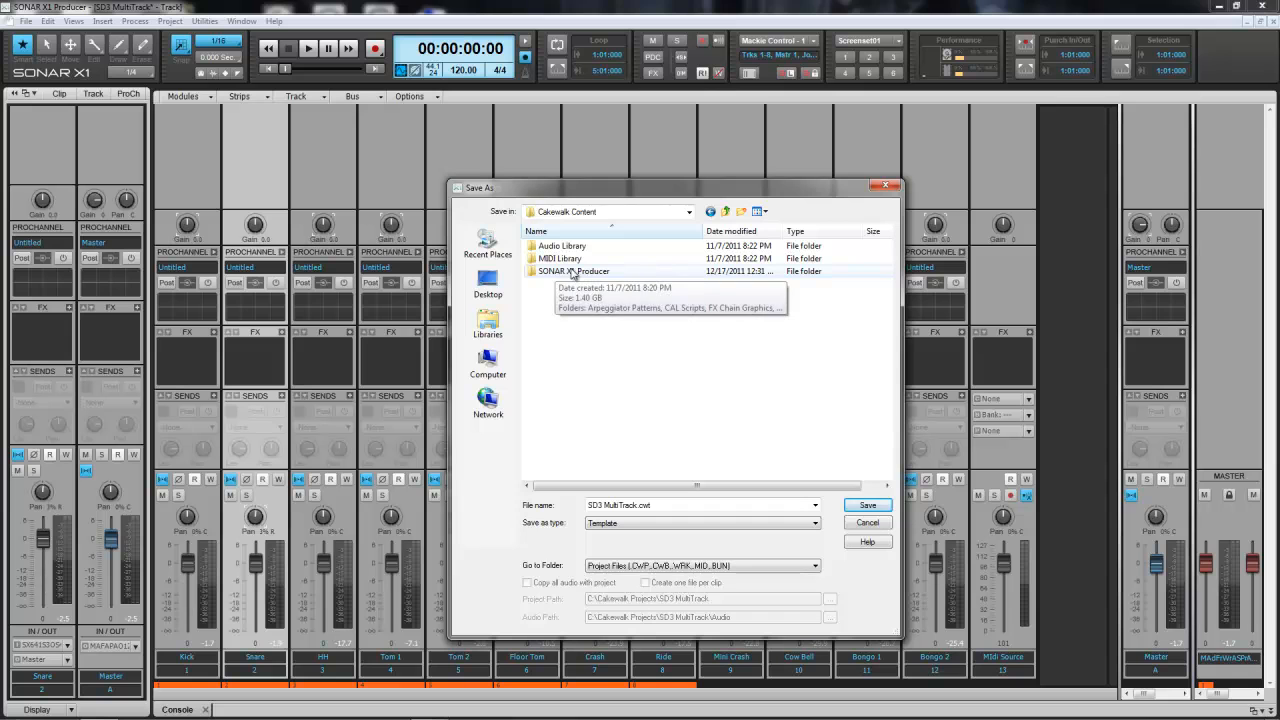
pyautogui.doubleClick(572, 272)
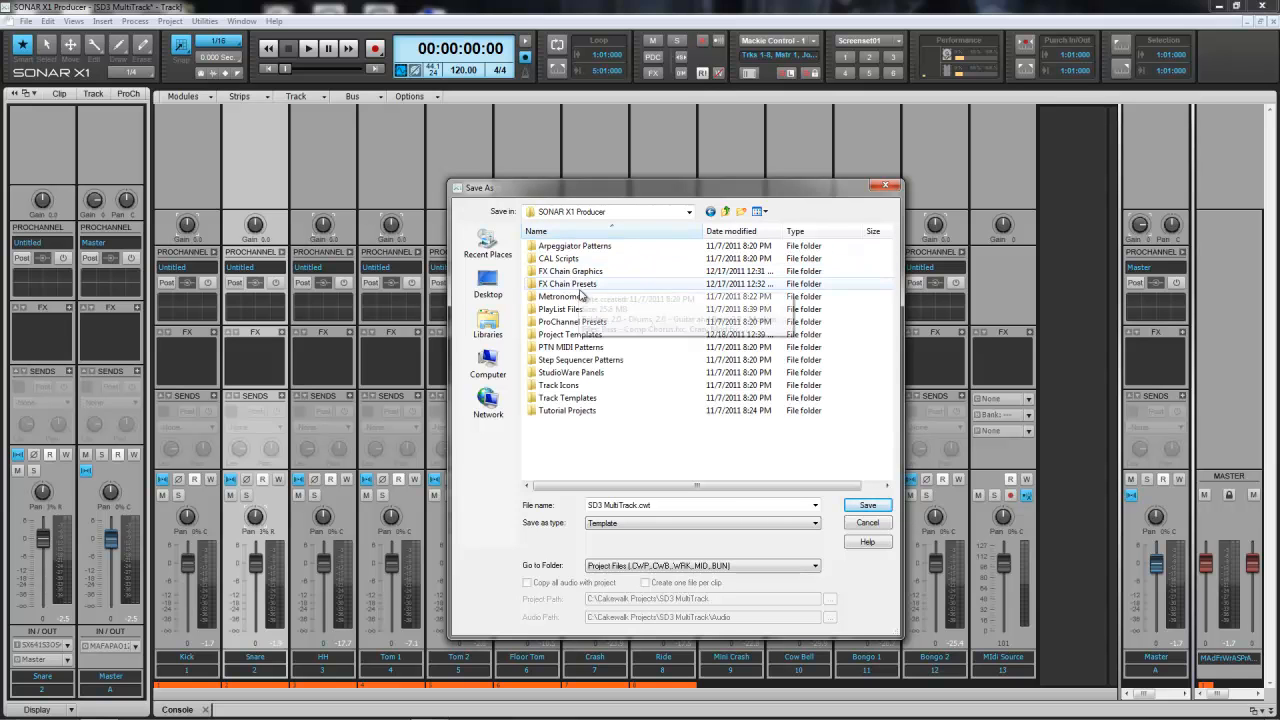
pyautogui.doubleClick(580, 335)
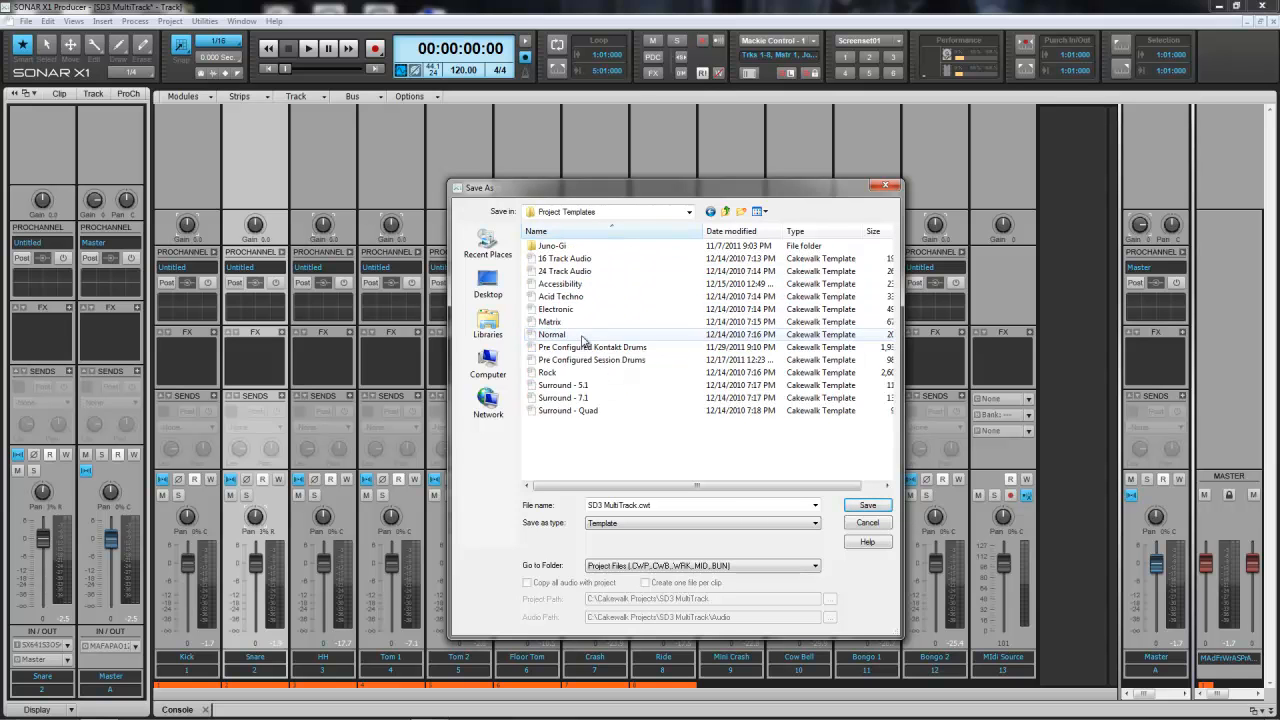
pyautogui.moveTo(740, 486); pyautogui.dragTo(728, 486)
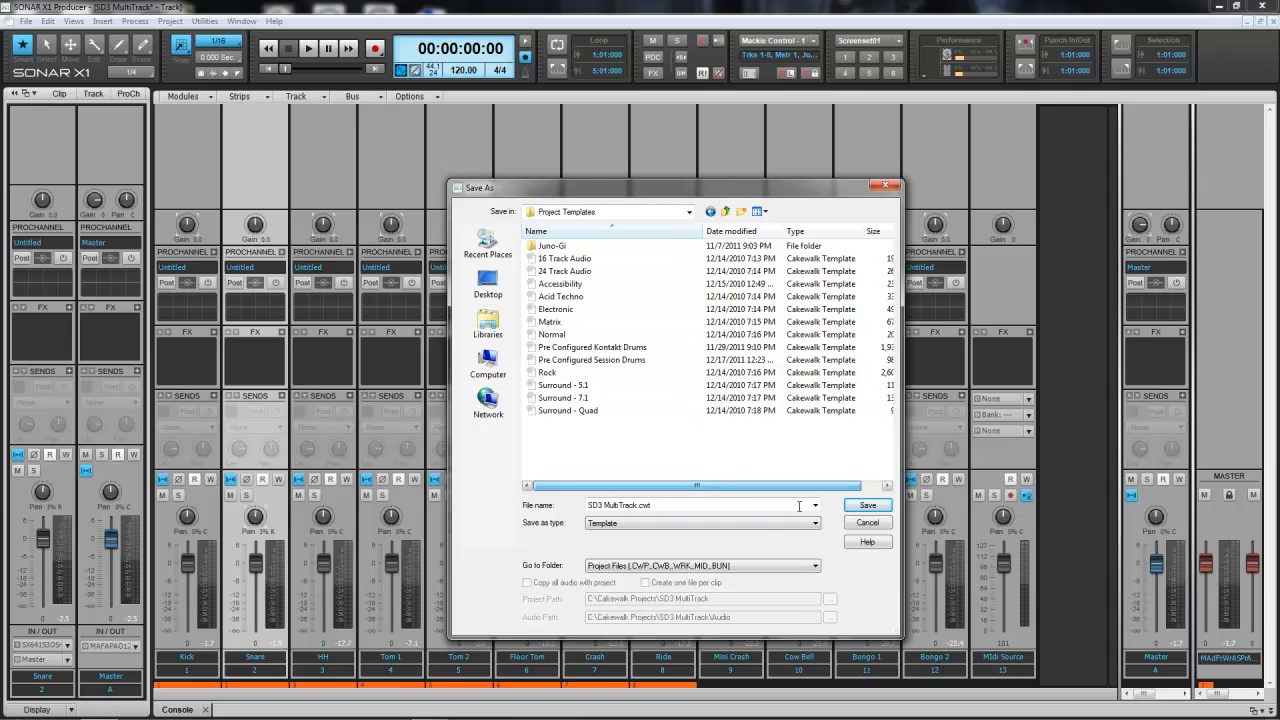
pyautogui.click(868, 507)
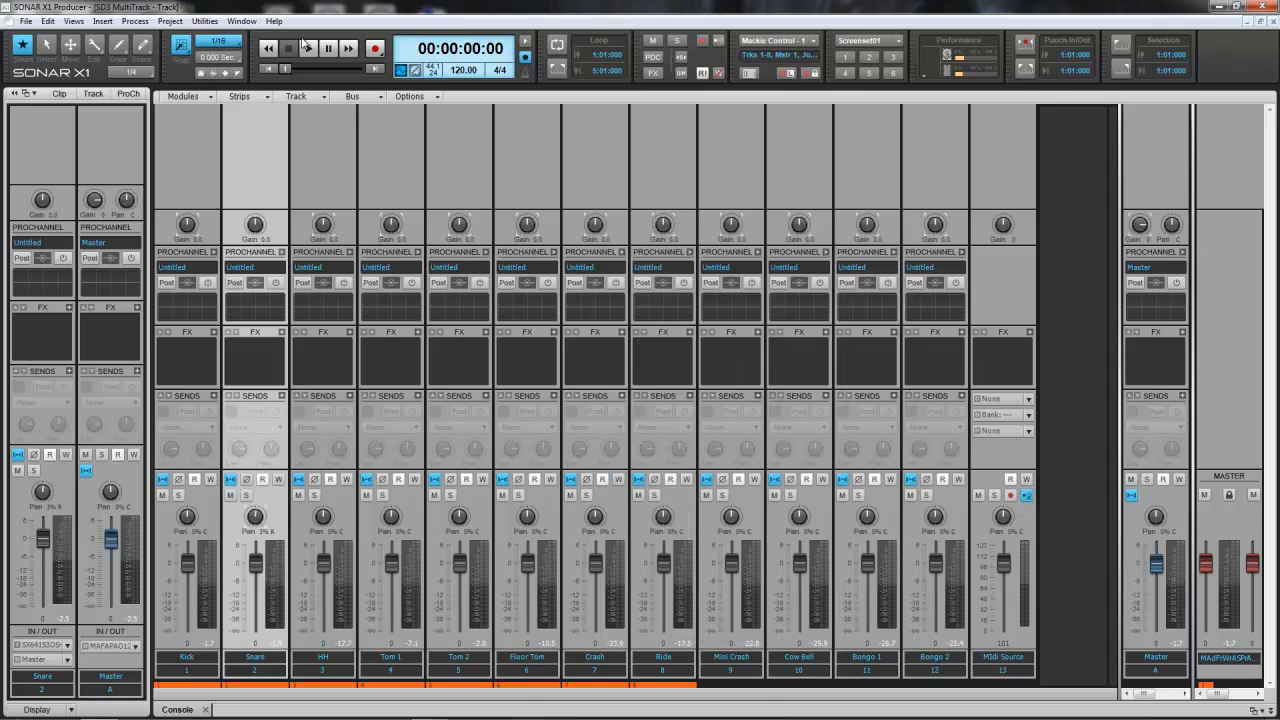
# Start a new project file and choose SD3 MultiTrack as its template
pyautogui.click(30, 24)
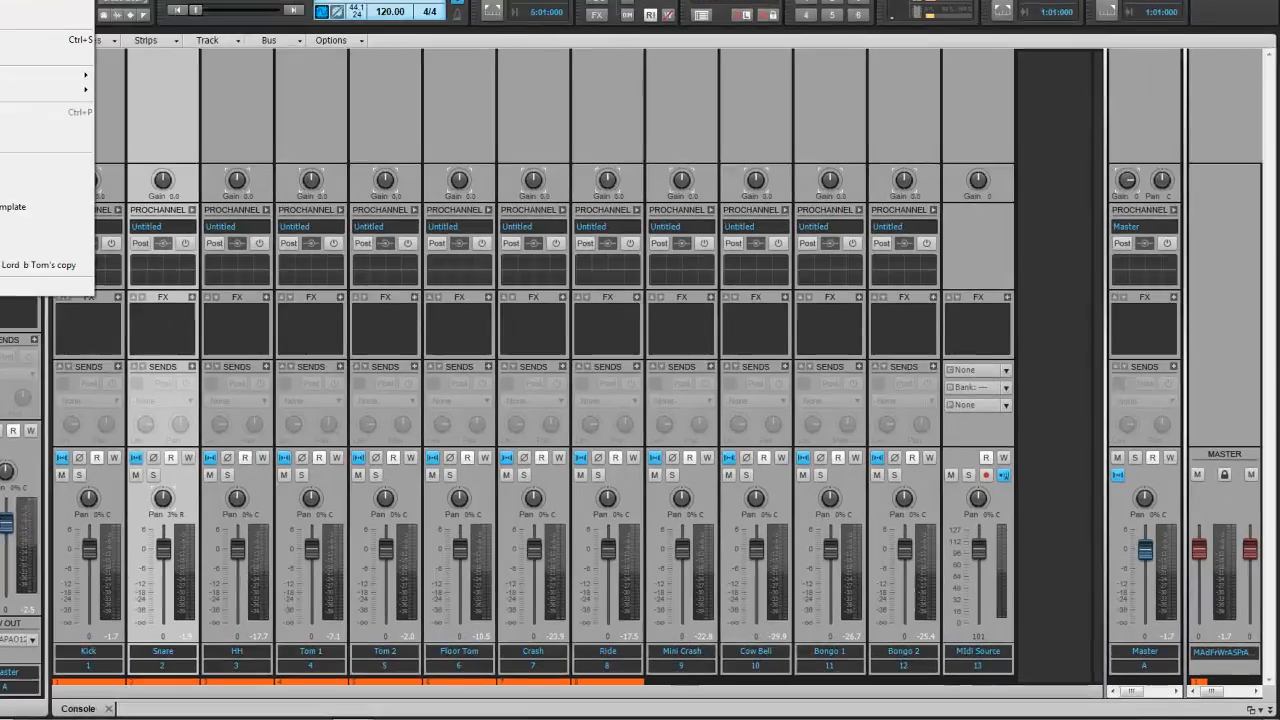
pyautogui.click(40, 34)
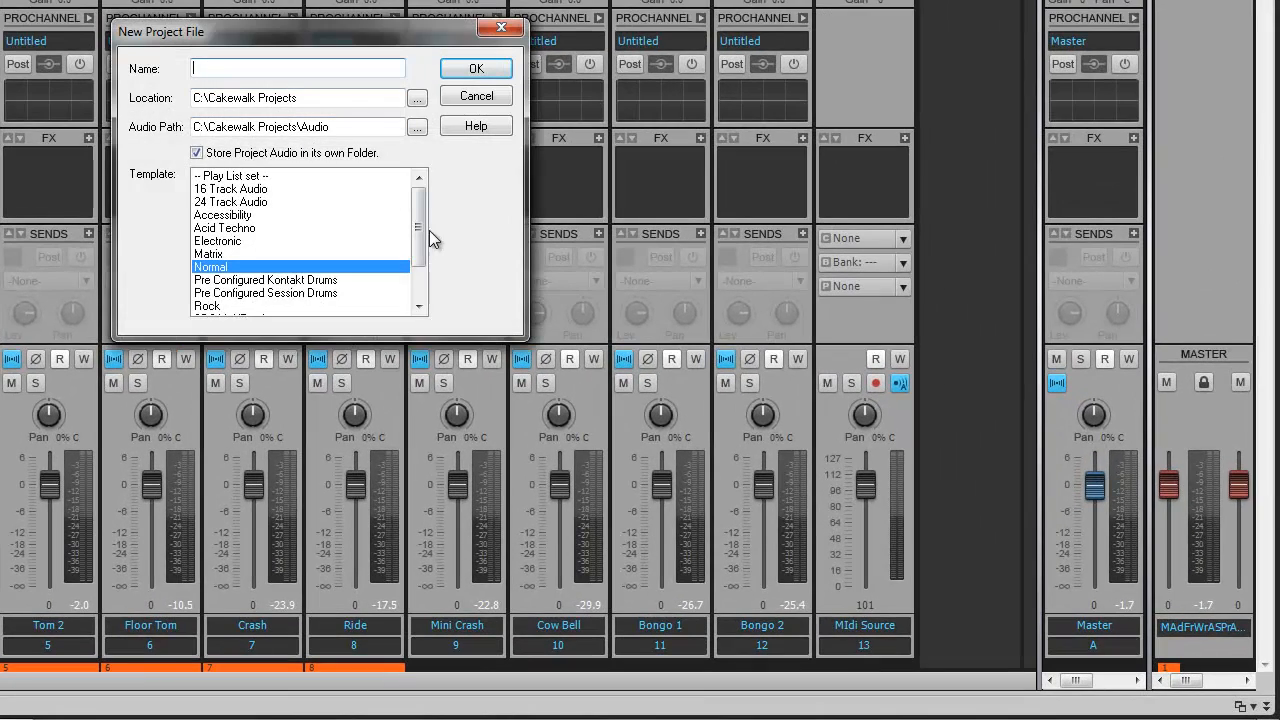
pyautogui.moveTo(417, 189); pyautogui.dragTo(418, 258)
pyautogui.click(218, 268)
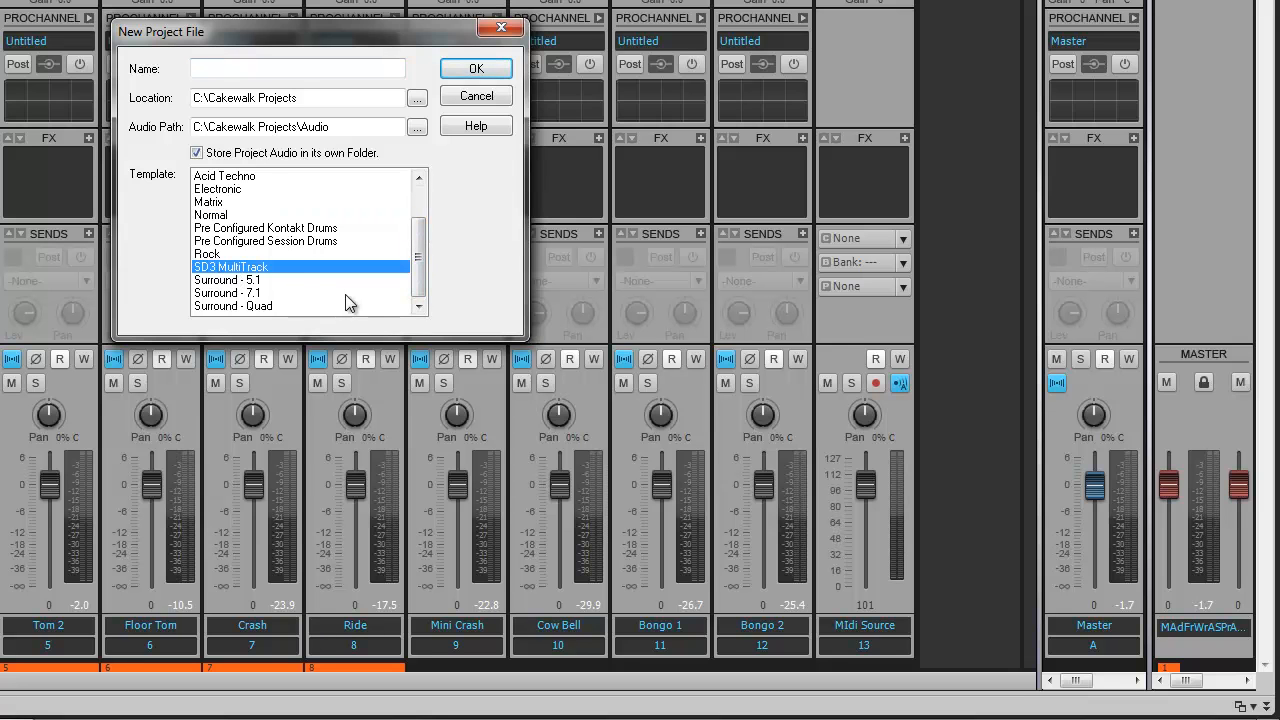